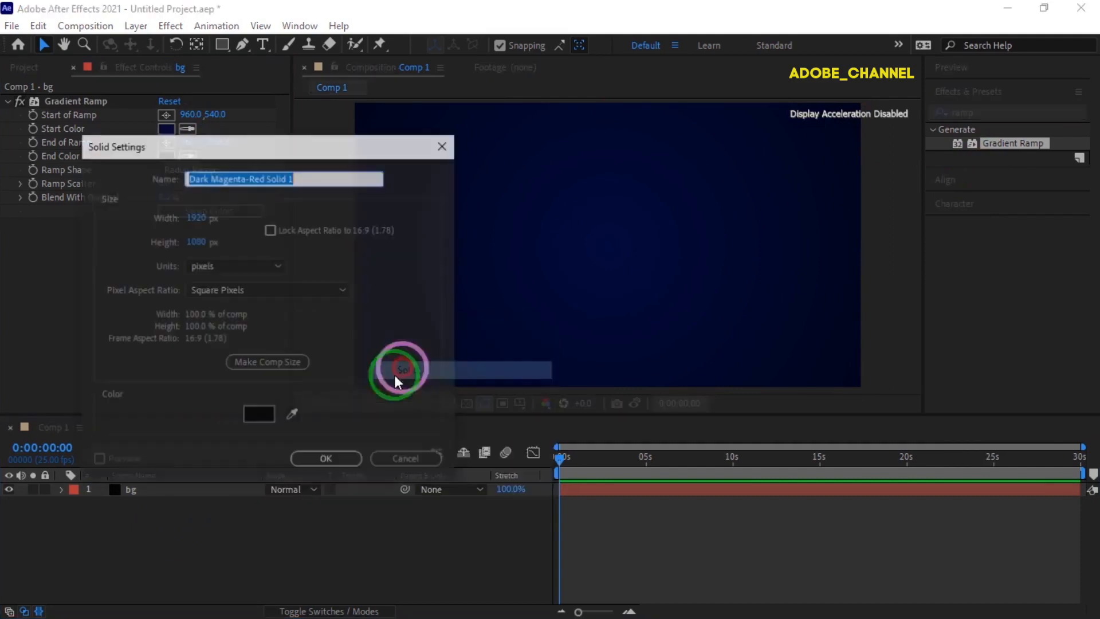
# Step: Name the new 1920 × 1080 px black solid "particles" and create it
pyautogui.write('part')
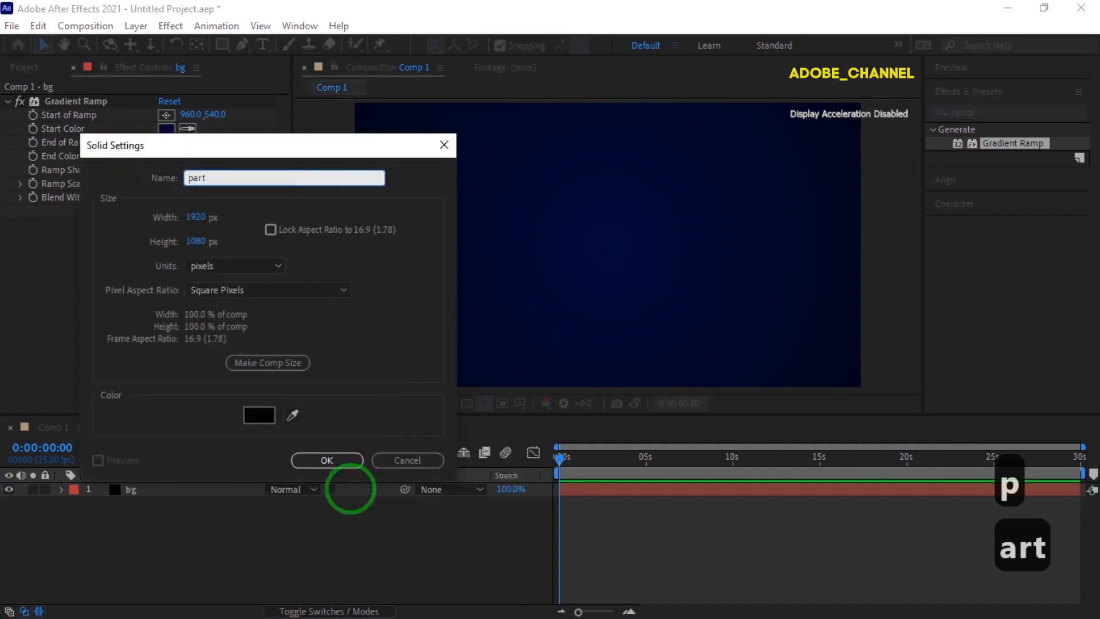
pyautogui.write('icles')
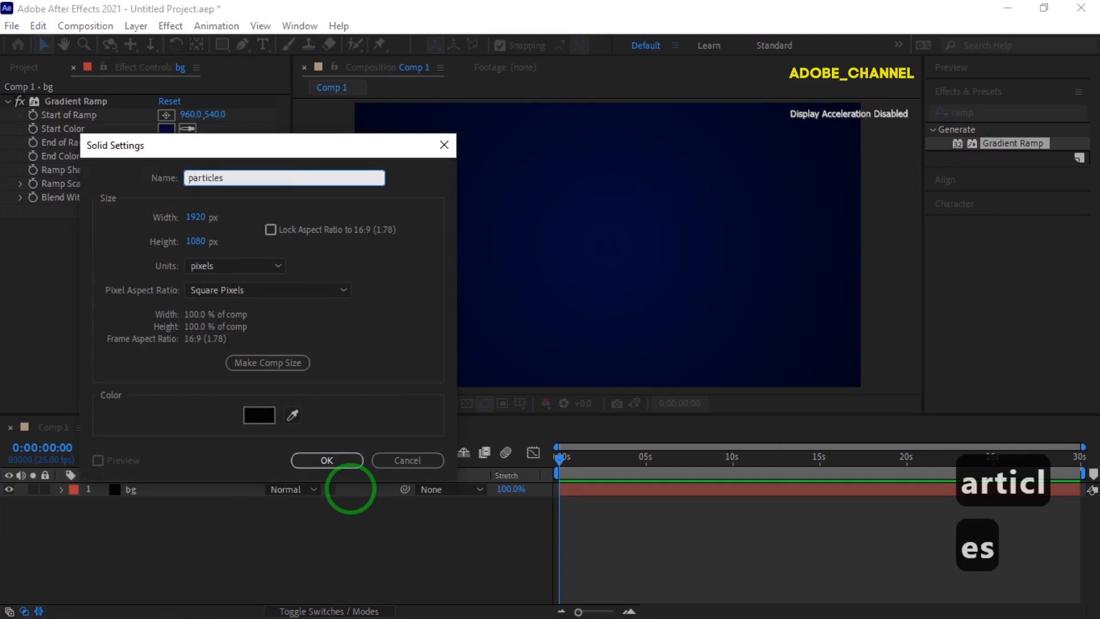
pyautogui.click(327, 460)
# Step: Search the effects for "cc part" and apply CC Particle World to the particles layer
pyautogui.click(990, 113)
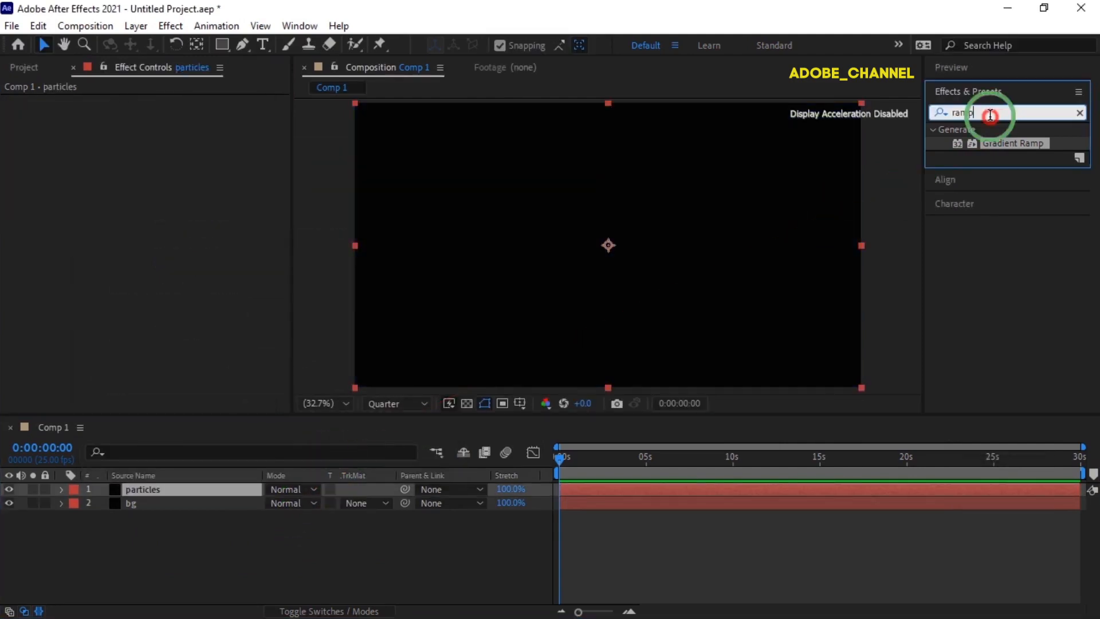
pyautogui.moveTo(990, 114); pyautogui.dragTo(922, 120)
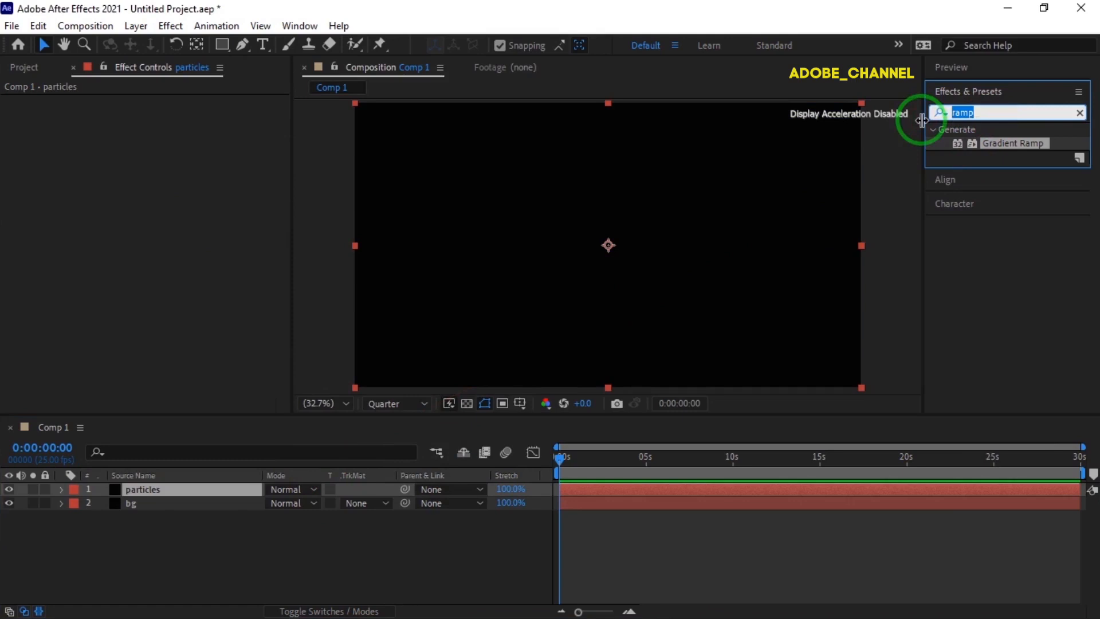
pyautogui.write('cc par')
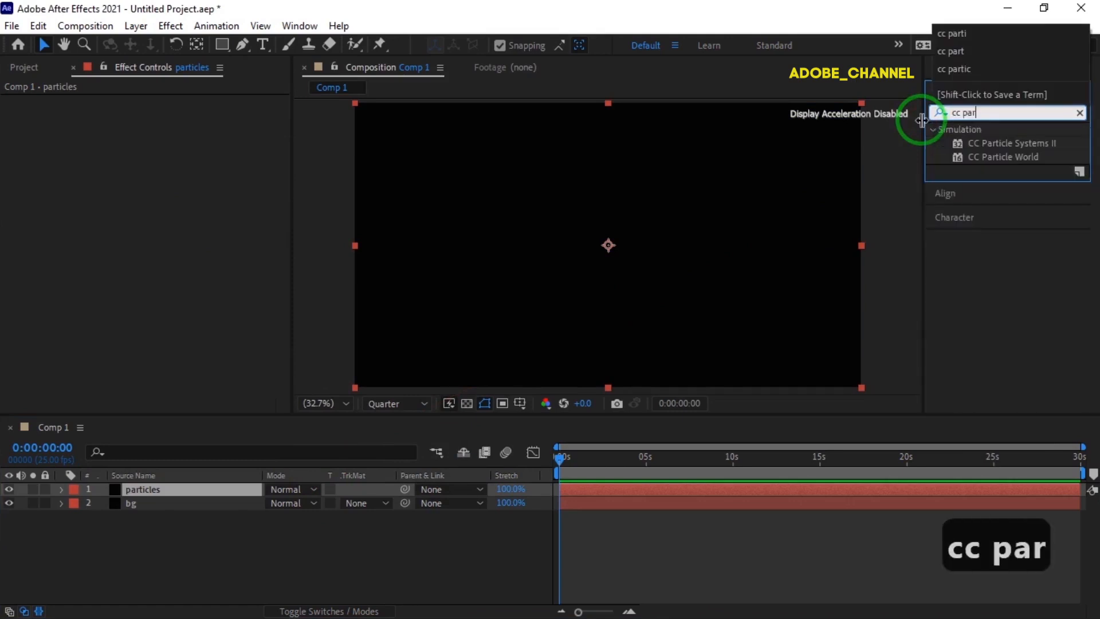
pyautogui.write('t')
pyautogui.click(1018, 157)
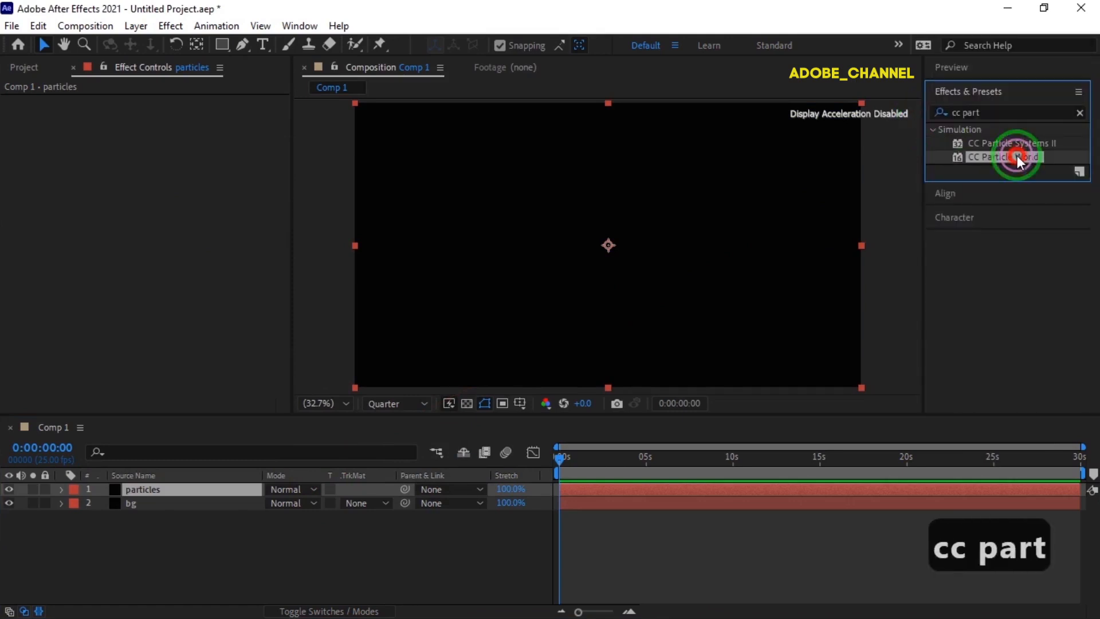
pyautogui.doubleClick(1017, 158)
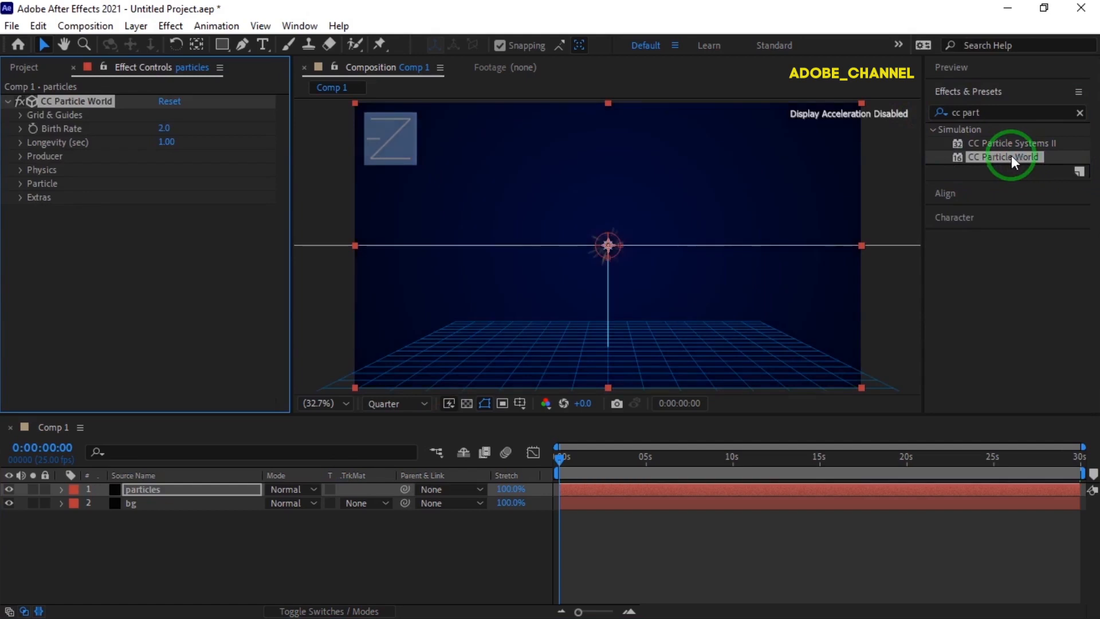
pyautogui.moveTo(560, 456)
pyautogui.mouseDown()
pyautogui.moveTo(619, 463)
pyautogui.moveTo(523, 473)
pyautogui.mouseUp()
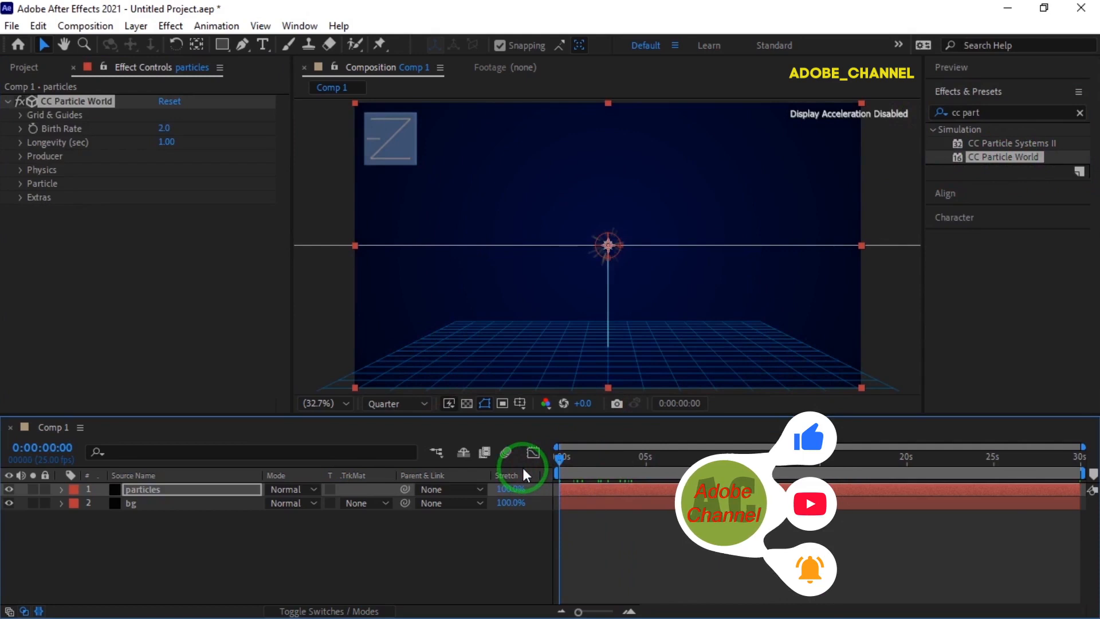
# Step: Add a new null object to Comp 1 above the particles layer
pyautogui.rightClick(287, 548)
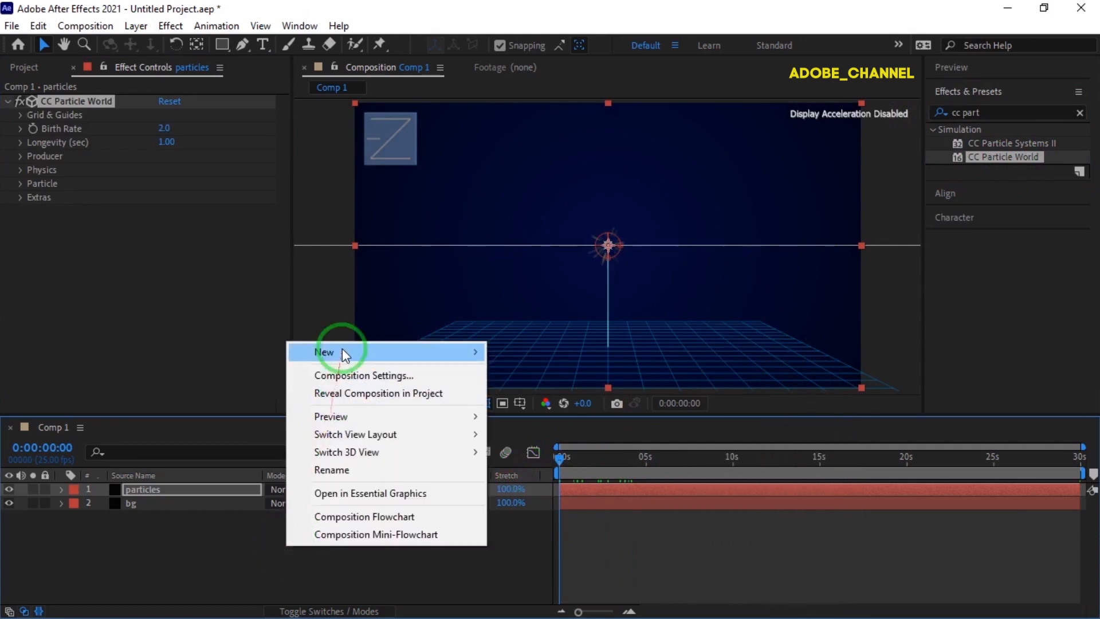
pyautogui.moveTo(448, 352)
pyautogui.click(537, 452)
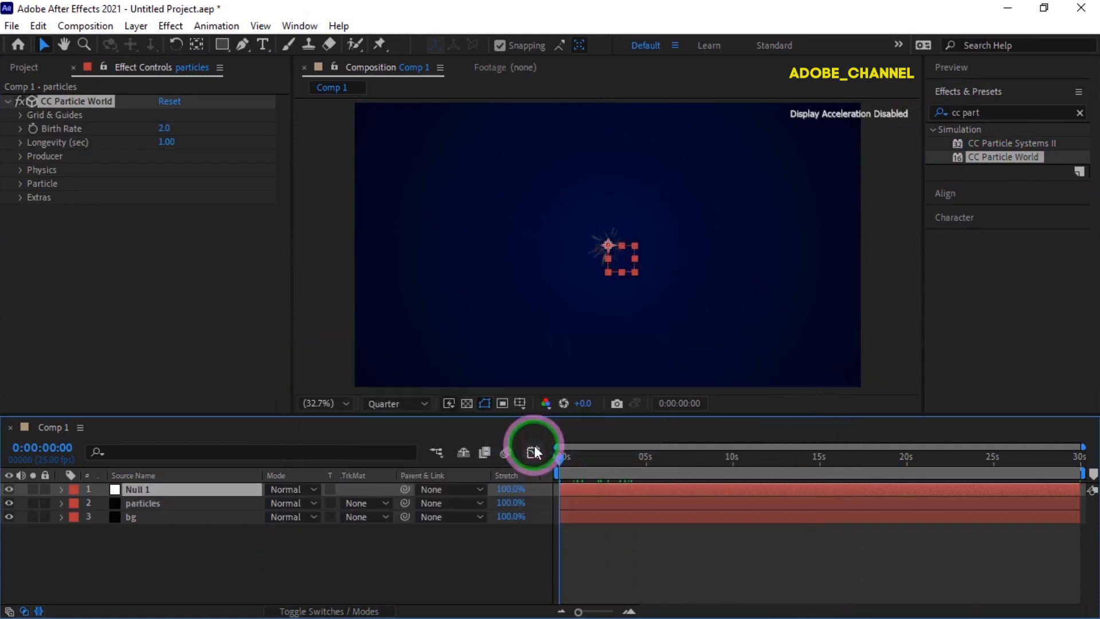
# Step: Show the layer switches and turn both the null and the particles solid into 3D layers
pyautogui.click(354, 611)
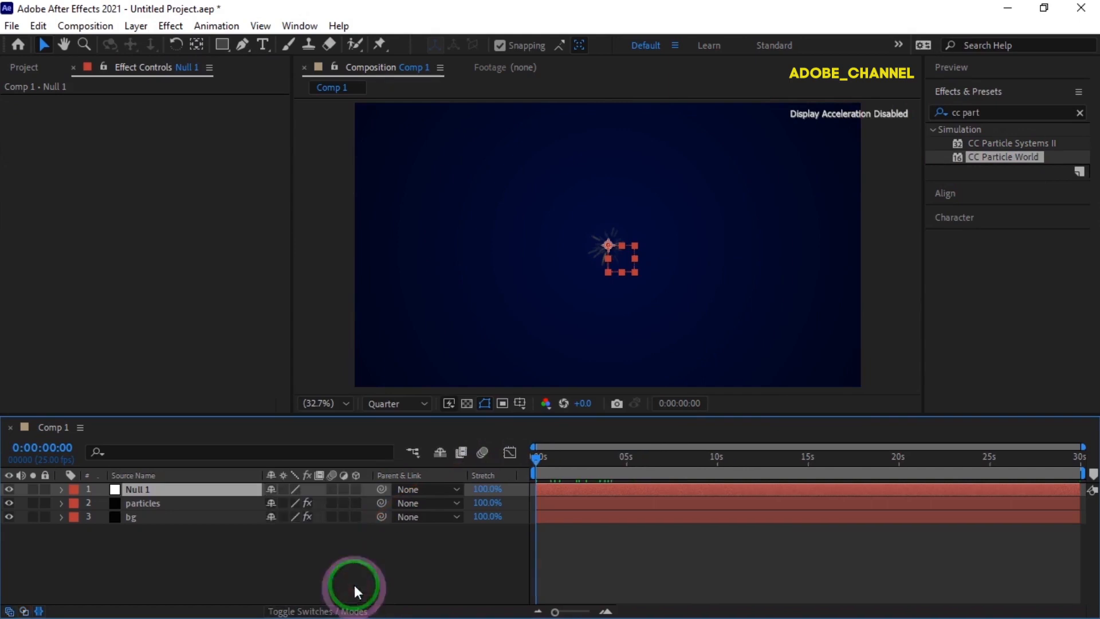
pyautogui.click(358, 488)
pyautogui.click(358, 501)
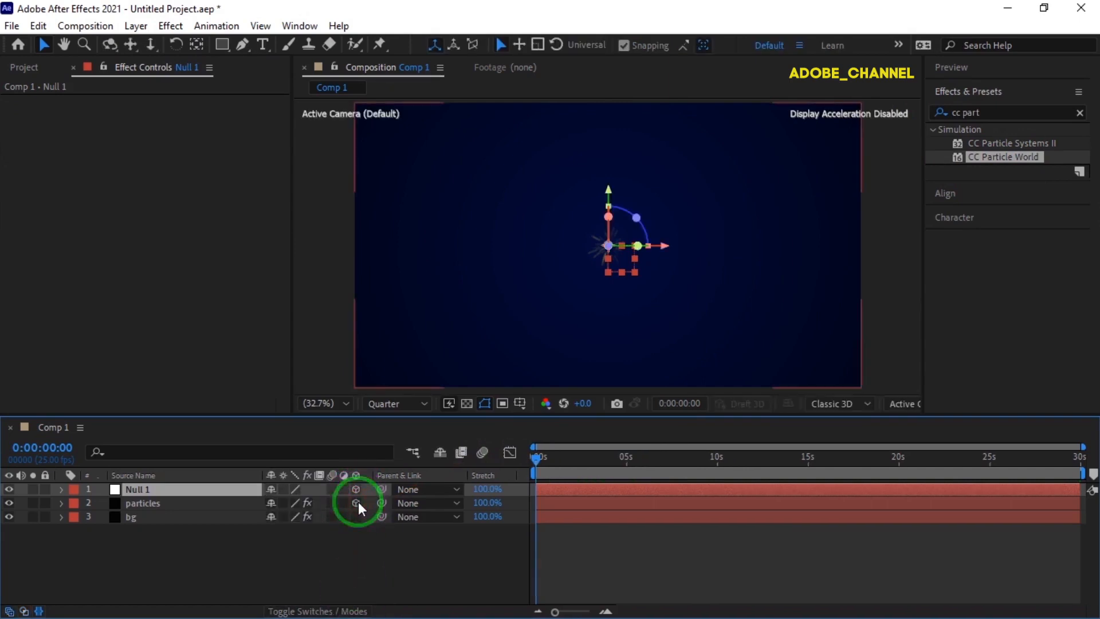
# Step: Expand the particles layer down to CC Particle World's Producer properties in the timeline, enlarging the timeline area
pyautogui.click(190, 504)
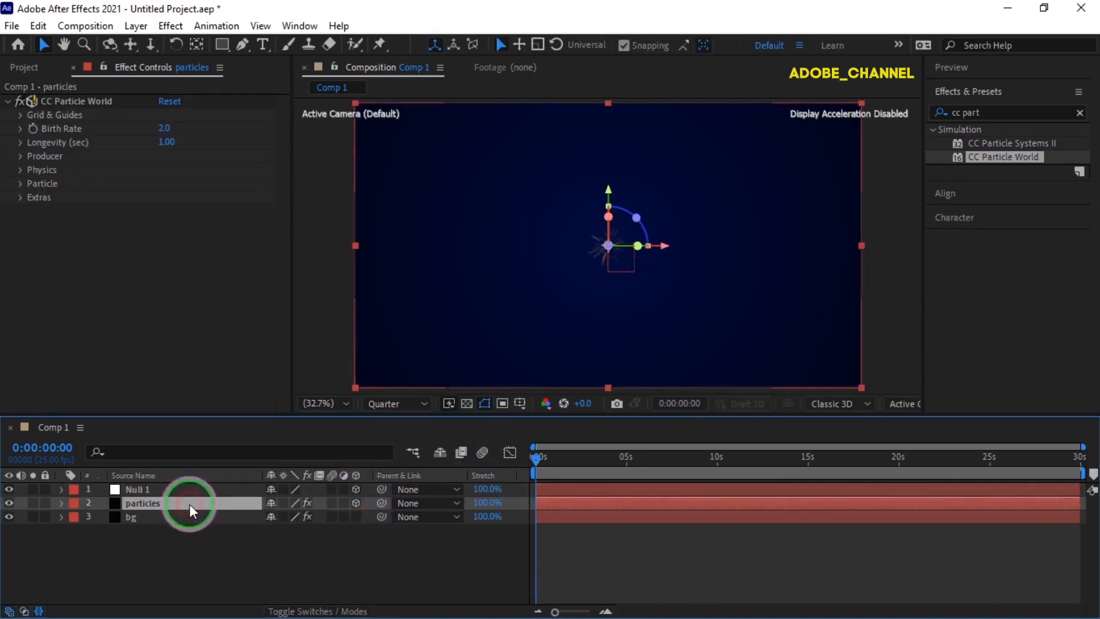
pyautogui.click(60, 503)
pyautogui.click(75, 516)
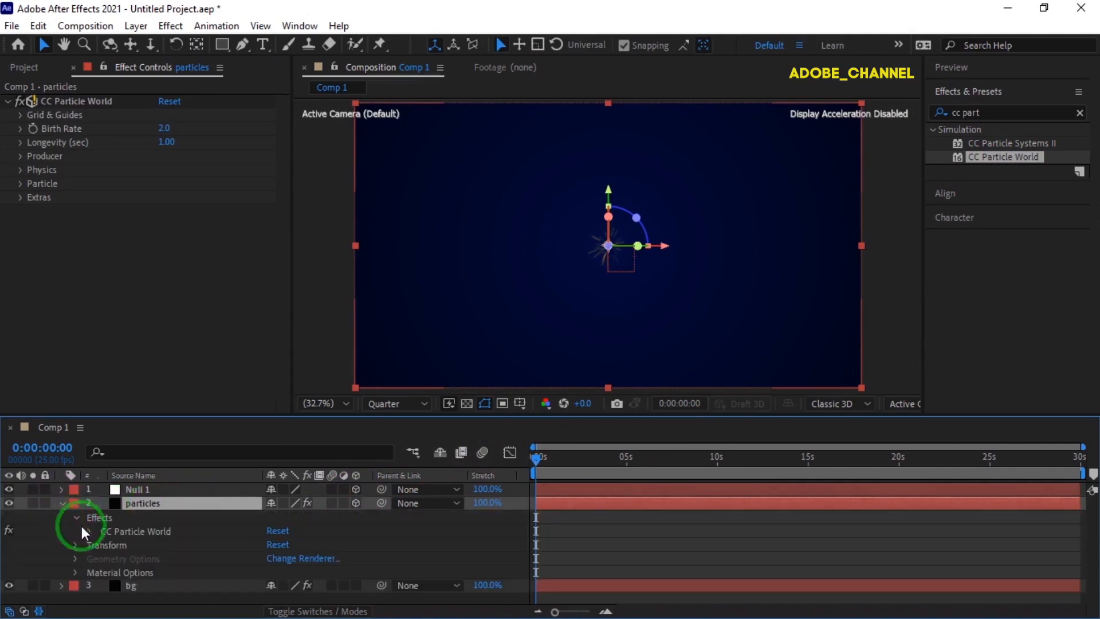
pyautogui.click(88, 529)
pyautogui.moveTo(201, 416); pyautogui.dragTo(199, 371)
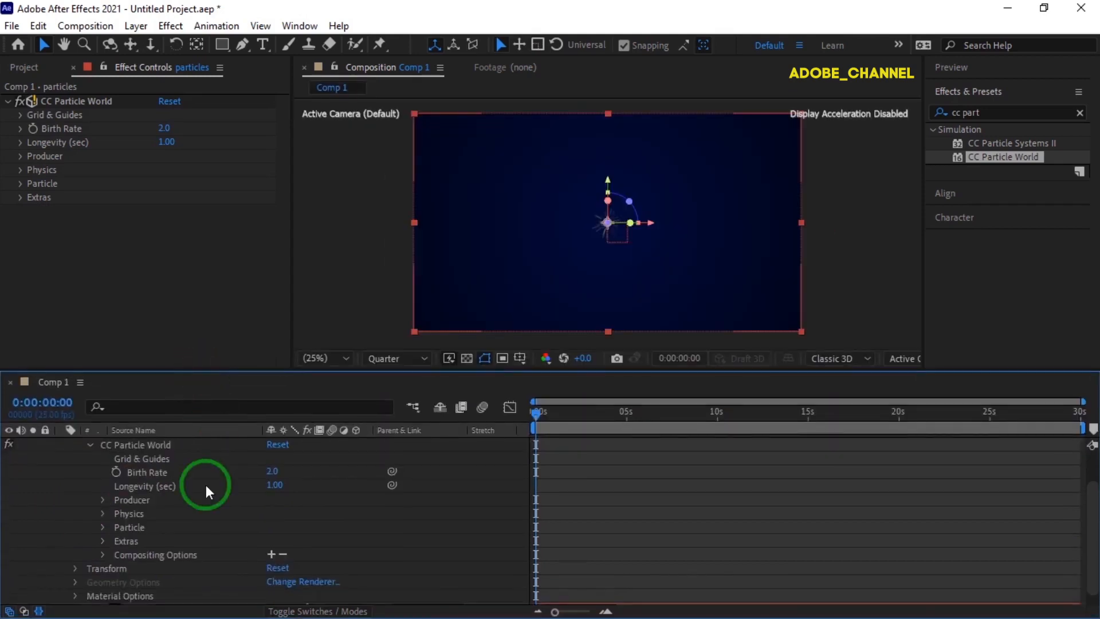
pyautogui.click(101, 500)
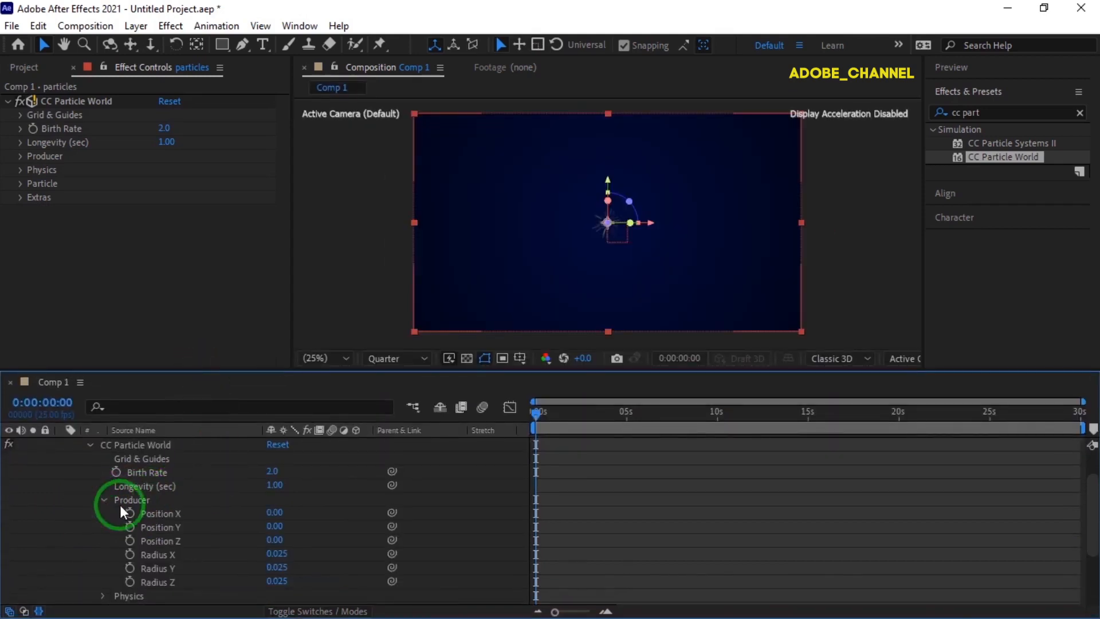
pyautogui.click(174, 514)
# Step: Reveal the null's Position, enable an expression on the Producer's Position X and link it to the null's X position
pyautogui.scroll(2, 163, 444)
pyautogui.click(163, 443)
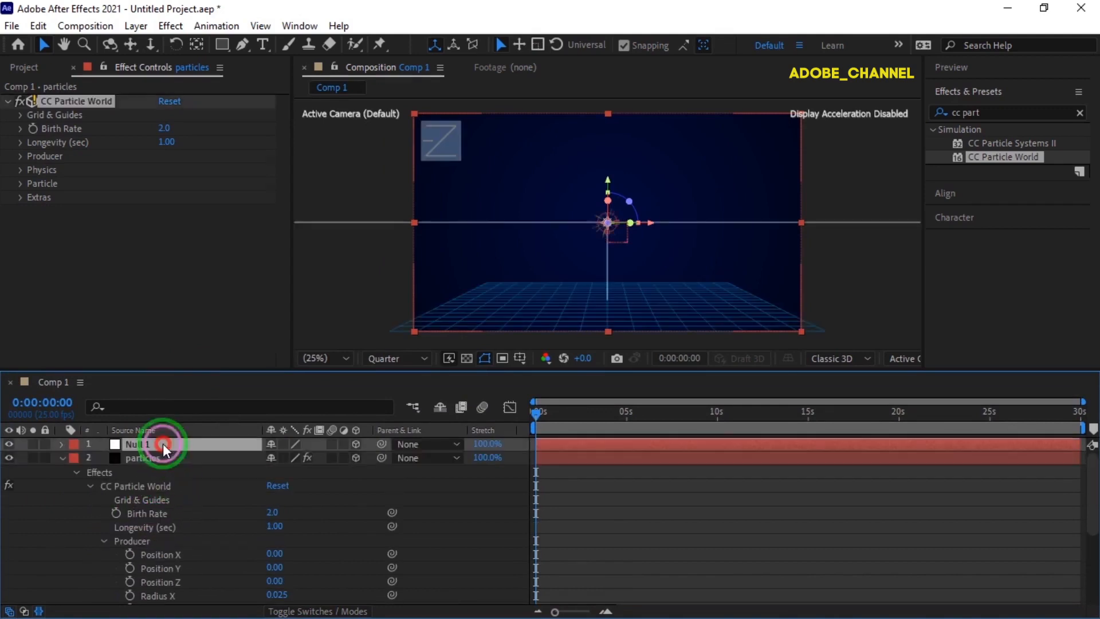
pyautogui.press('p')
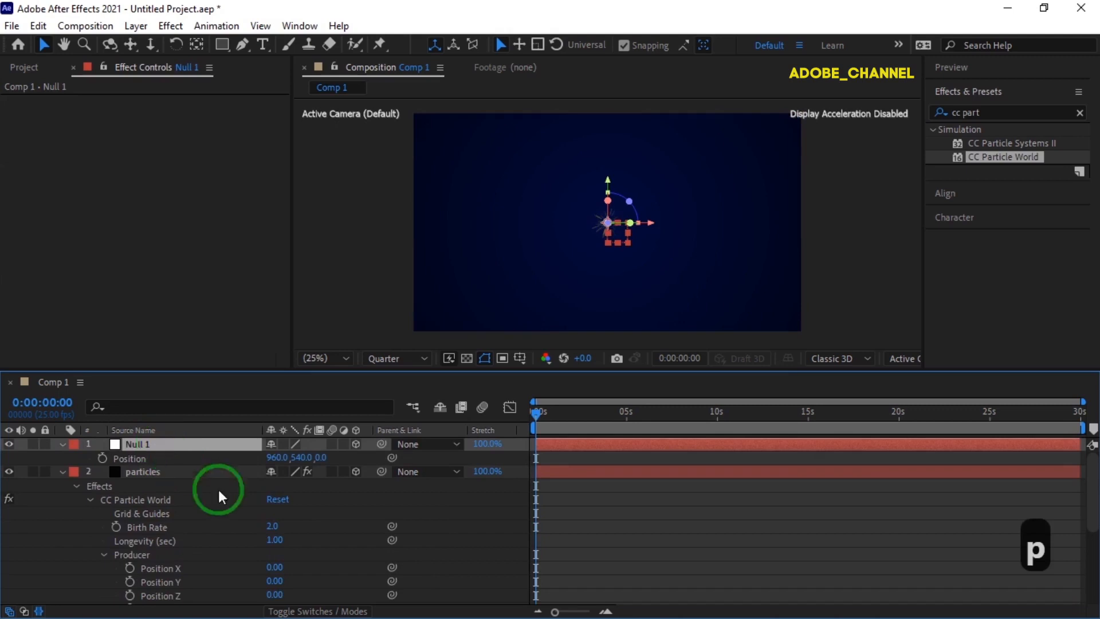
pyautogui.keyDown('alt'); pyautogui.click(130, 568); pyautogui.keyUp('alt')
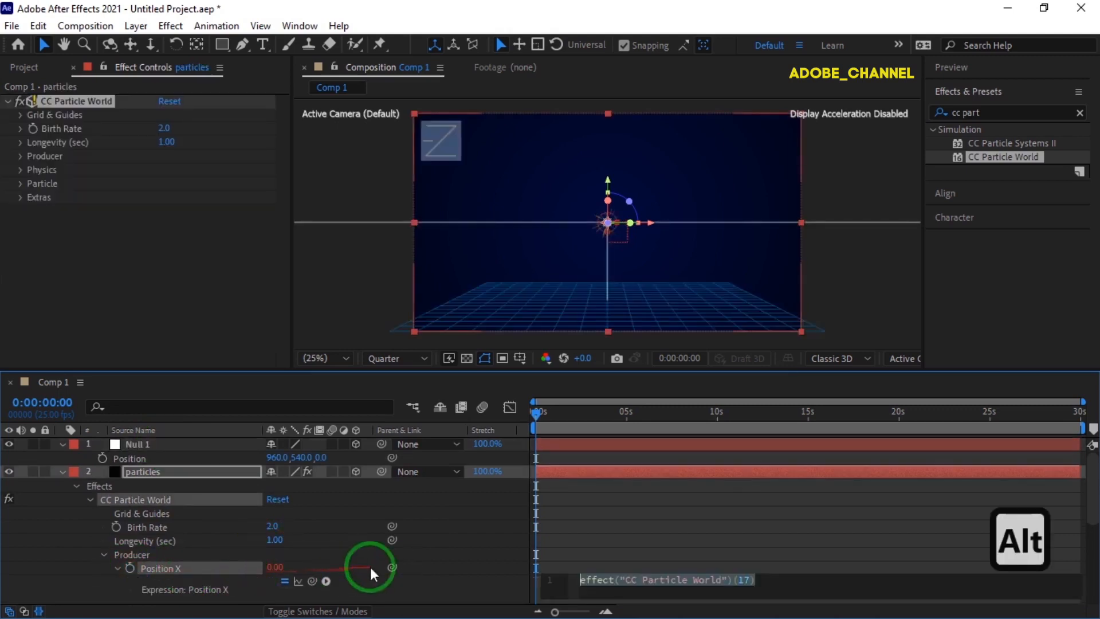
pyautogui.moveTo(392, 567); pyautogui.dragTo(266, 455)
# Step: Rewrite the Position X expression as x=thisComp.layer("Null 1").transform.position[0]
pyautogui.moveTo(579, 580); pyautogui.dragTo(899, 597)
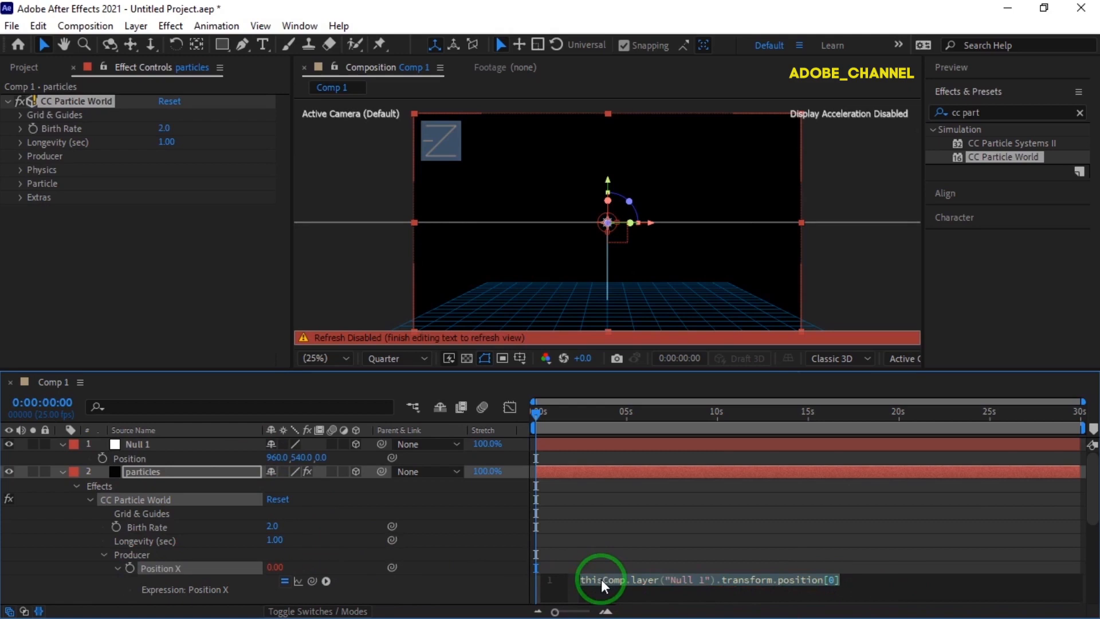
pyautogui.write('x=thi')
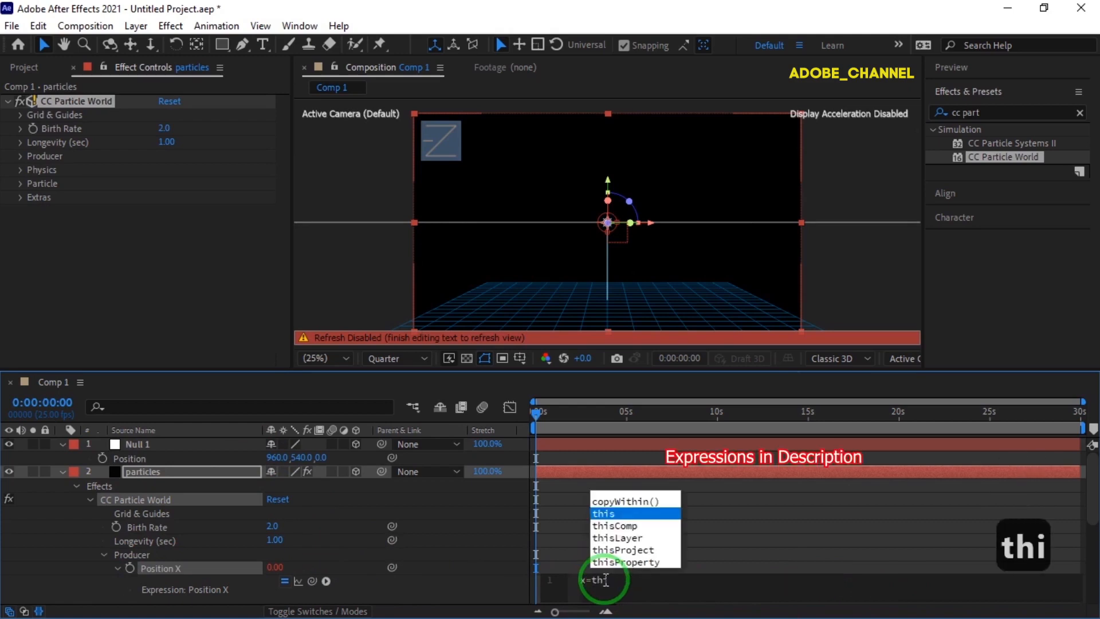
pyautogui.click(622, 527)
pyautogui.write('.')
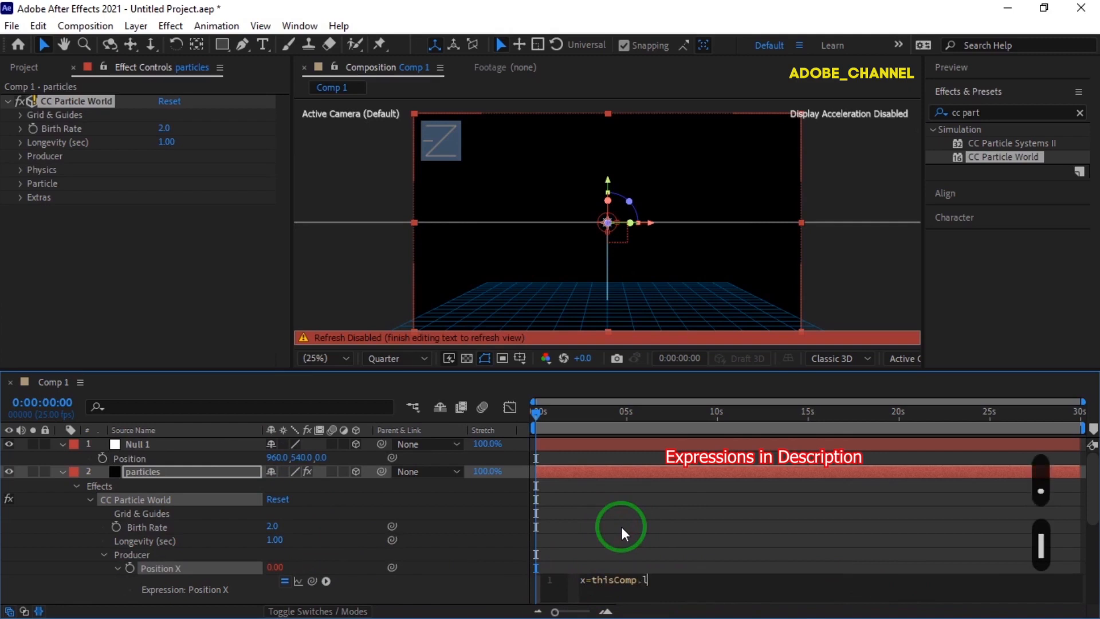
pyautogui.write('la')
pyautogui.click(668, 524)
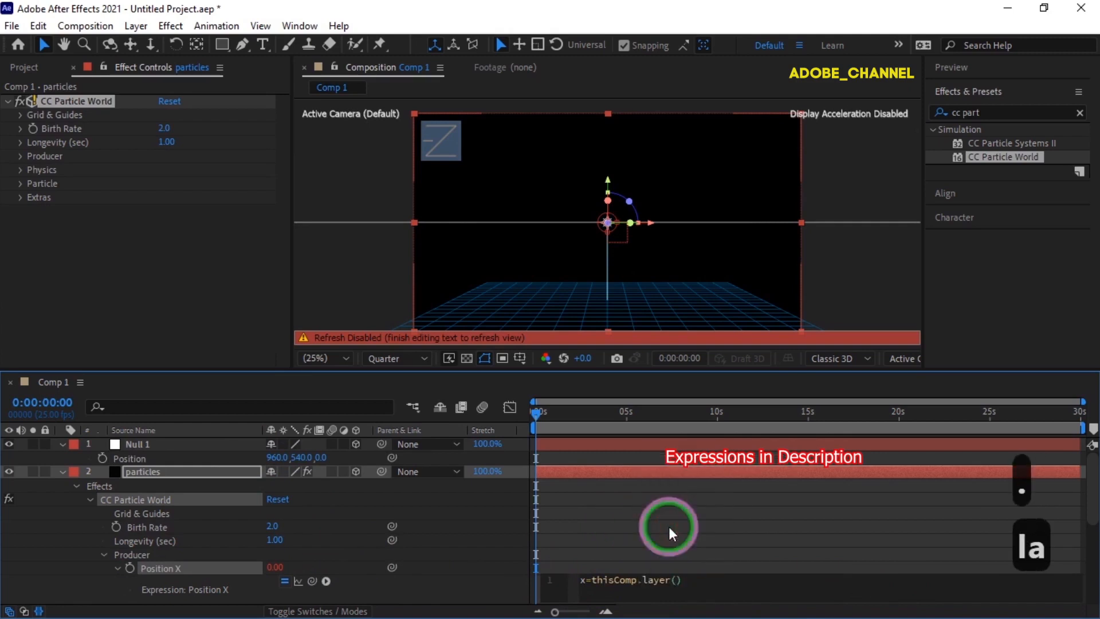
pyautogui.write('"')
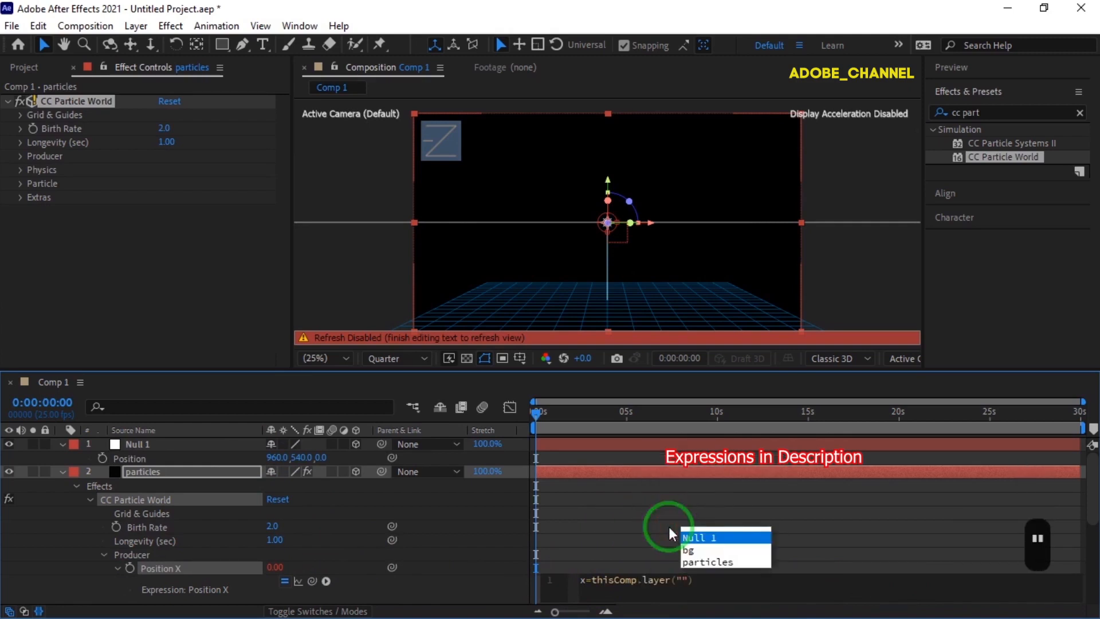
pyautogui.click(710, 537)
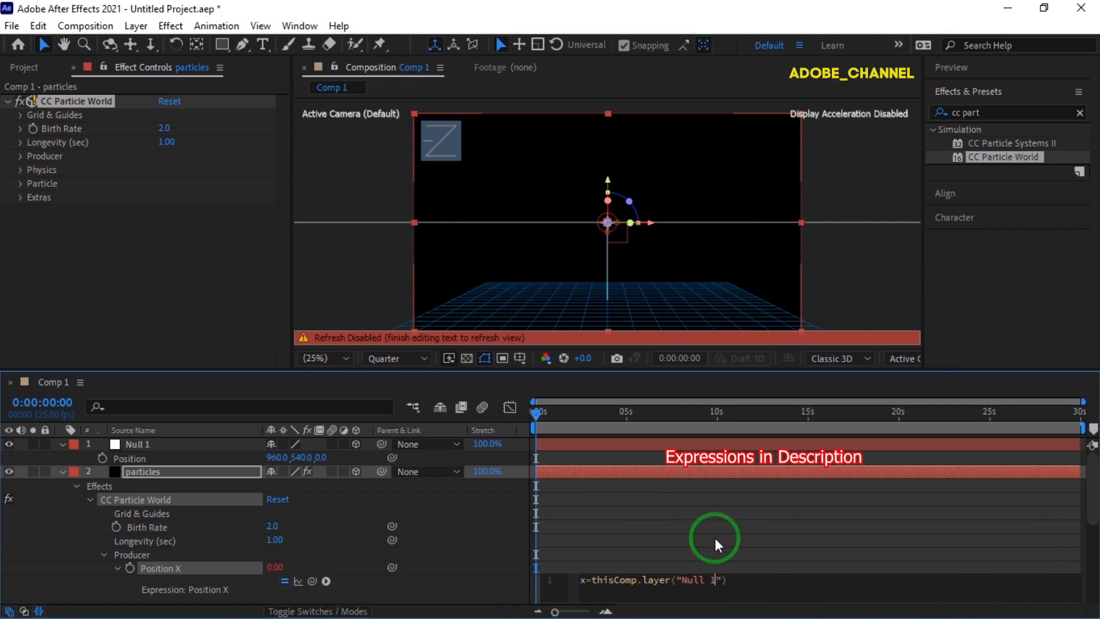
pyautogui.press('Right')
pyautogui.press('Right')
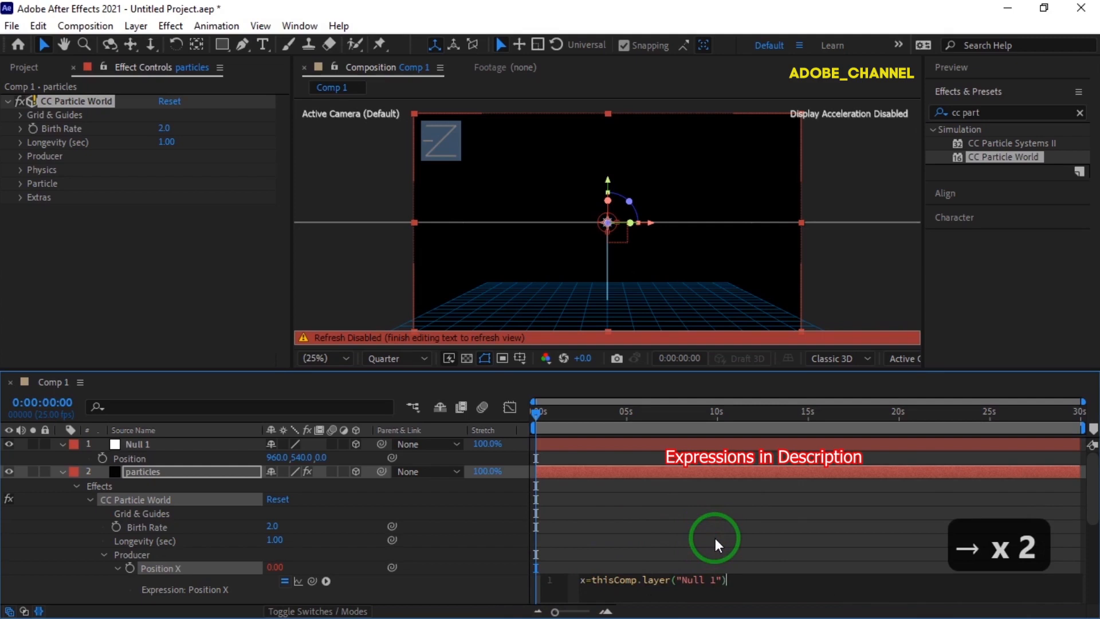
pyautogui.write('.tra')
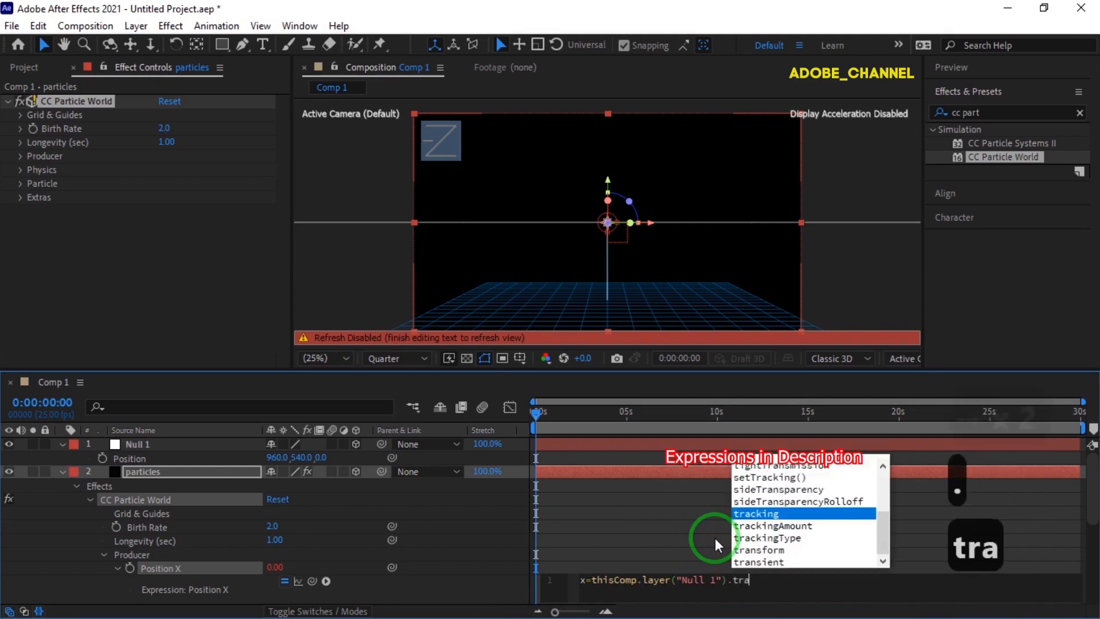
pyautogui.click(770, 551)
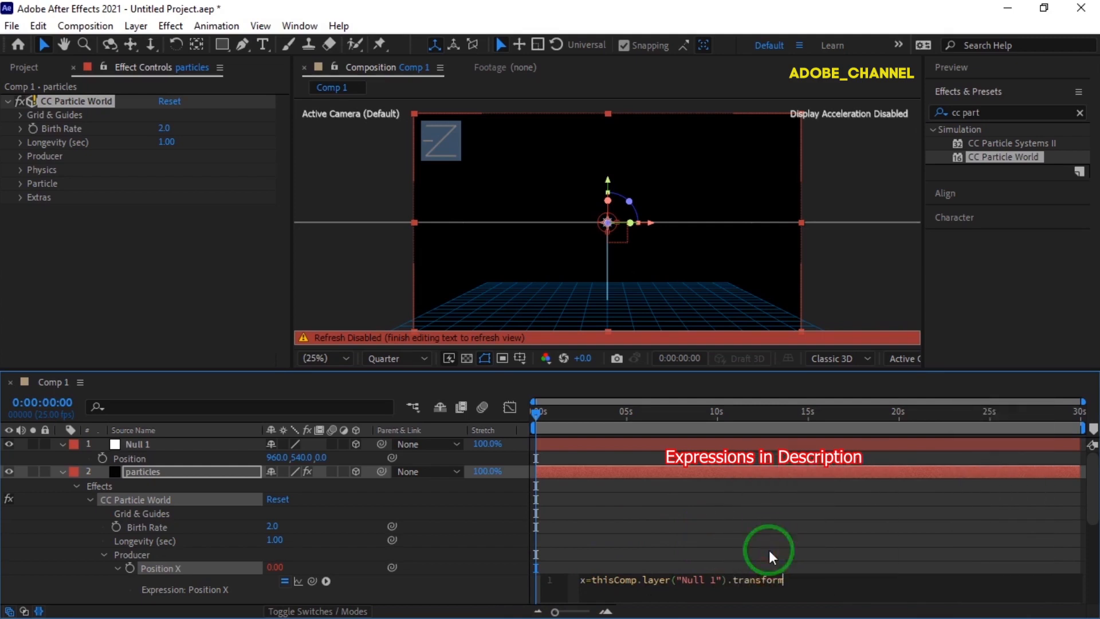
pyautogui.write('.pos')
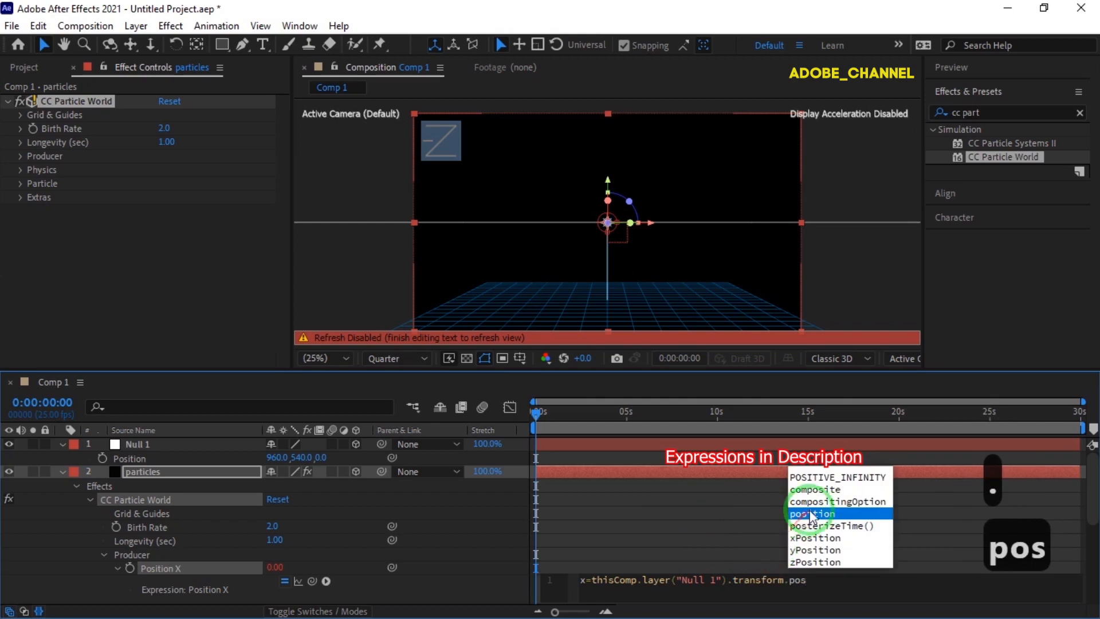
pyautogui.click(819, 513)
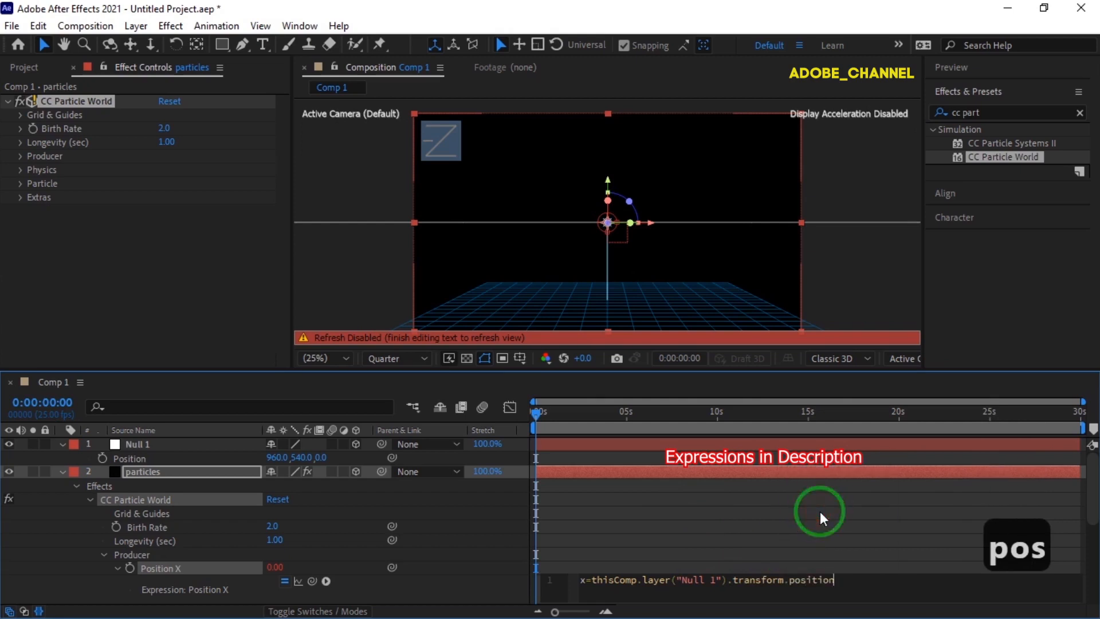
pyautogui.write('[0]-this')
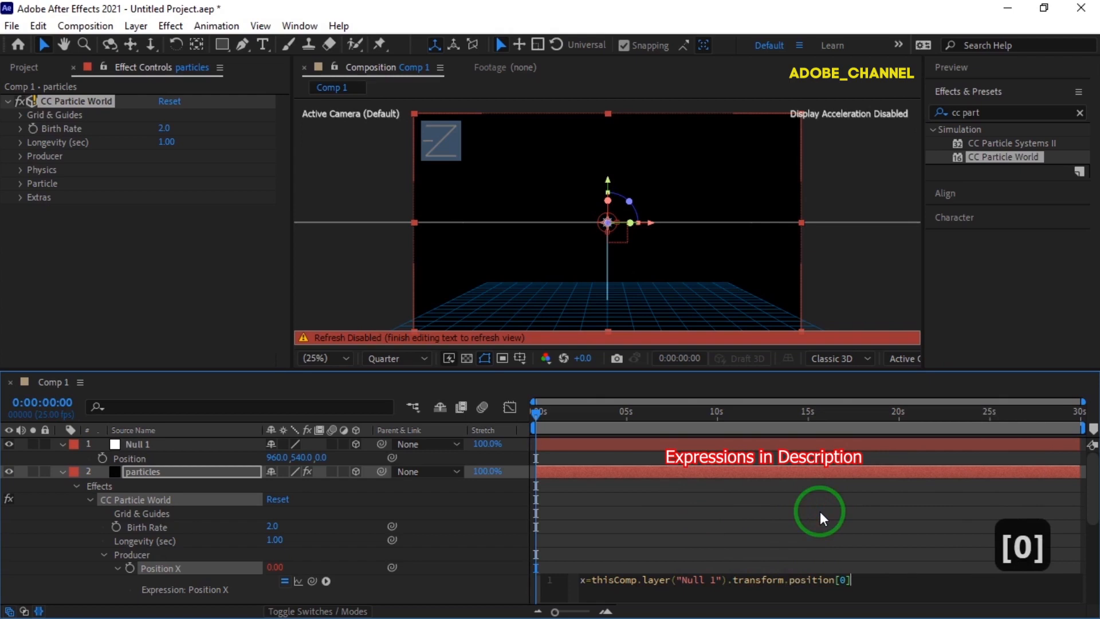
# Step: Extend the Position X expression's first line by subtracting half the comp width, appending -thisComp.width/2; after position[0]
pyautogui.click(860, 536)
pyautogui.write('-')
pyautogui.write('this')
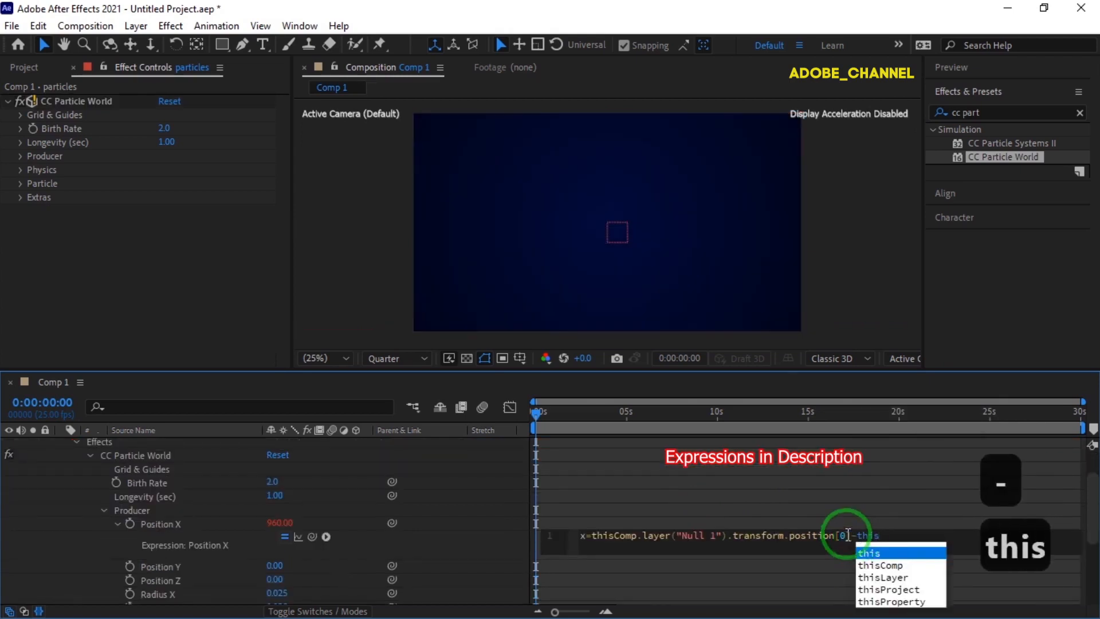
pyautogui.click(888, 567)
pyautogui.write('.')
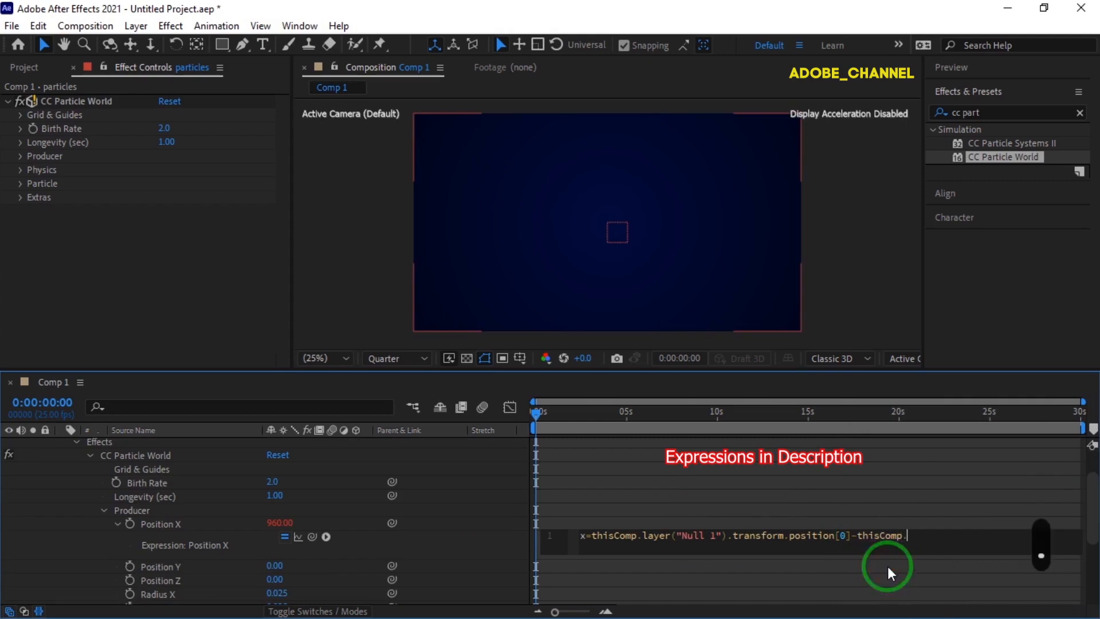
pyautogui.write('wi')
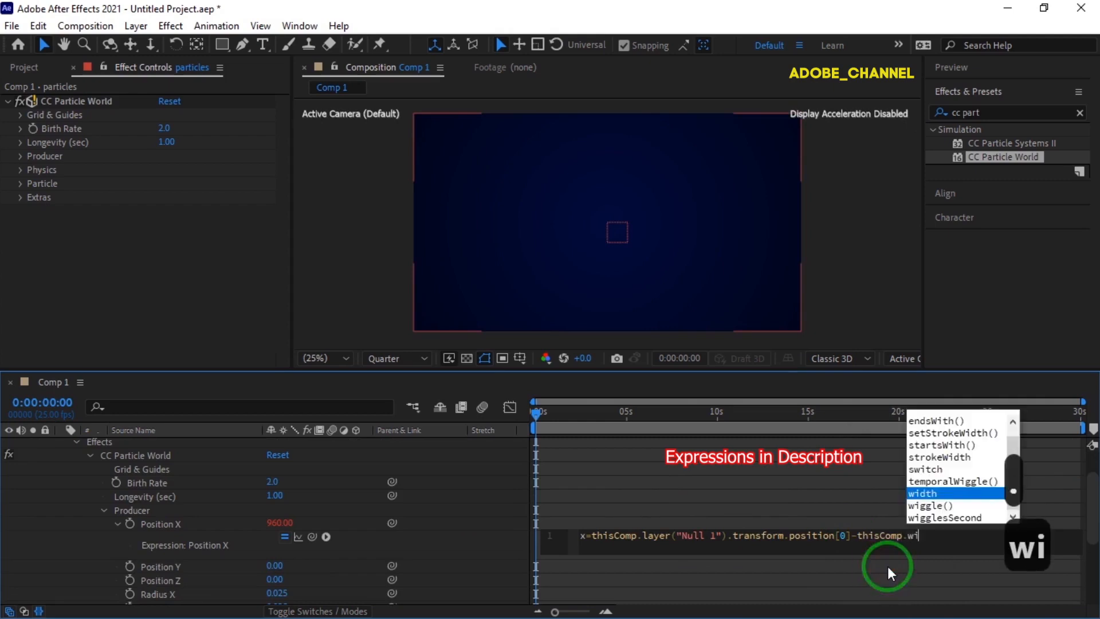
pyautogui.click(927, 493)
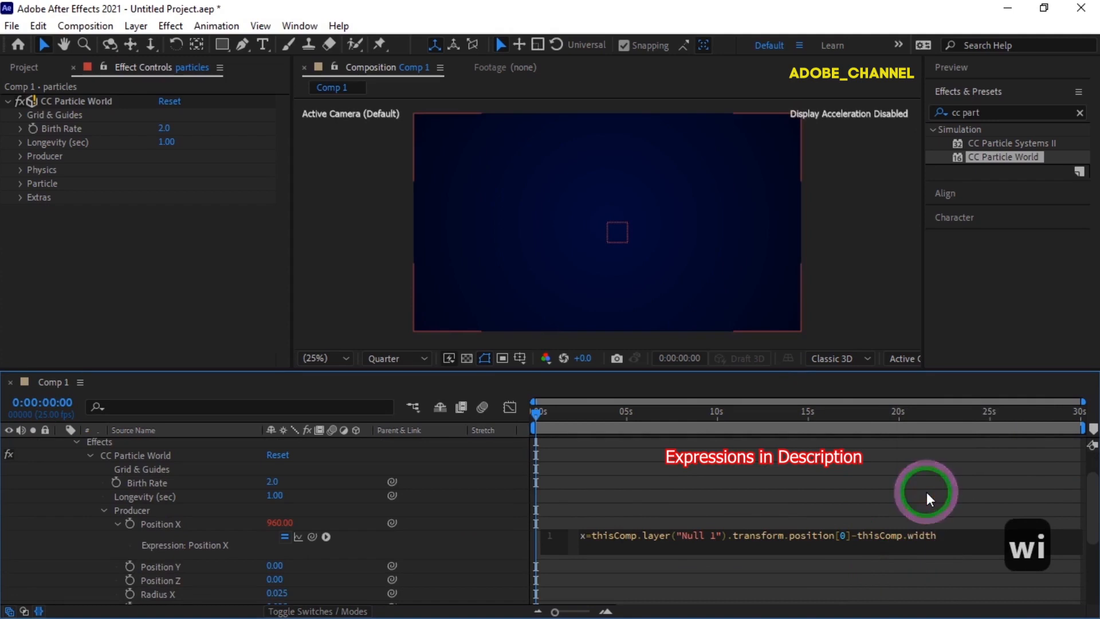
pyautogui.write('/2;')
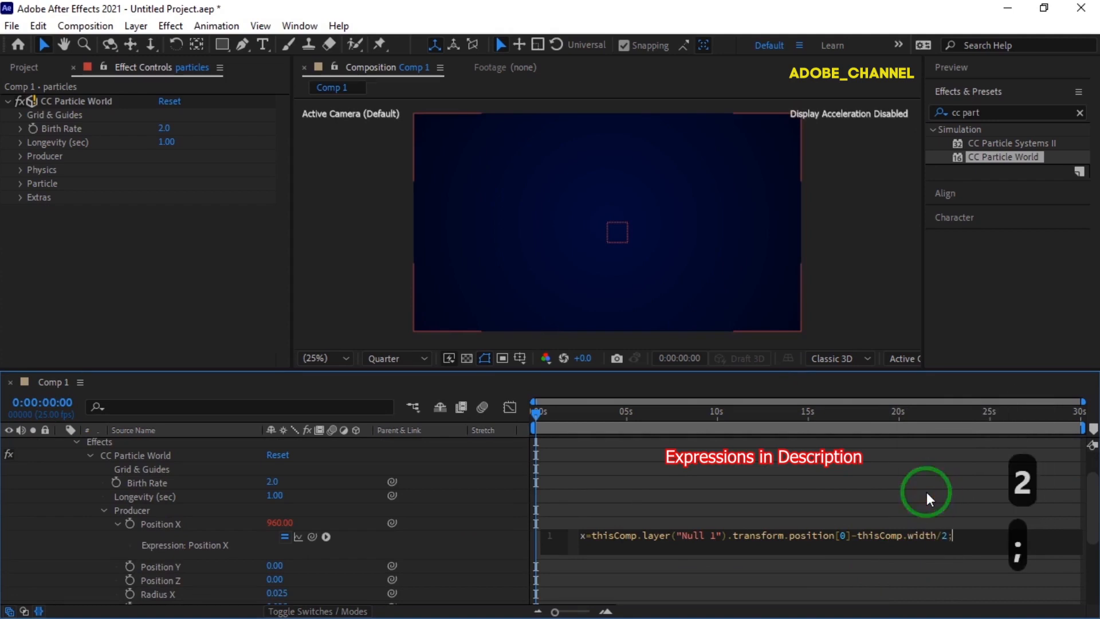
# Step: Add a second line to the Position X expression reading x/thisComp.width;
pyautogui.press('Return')
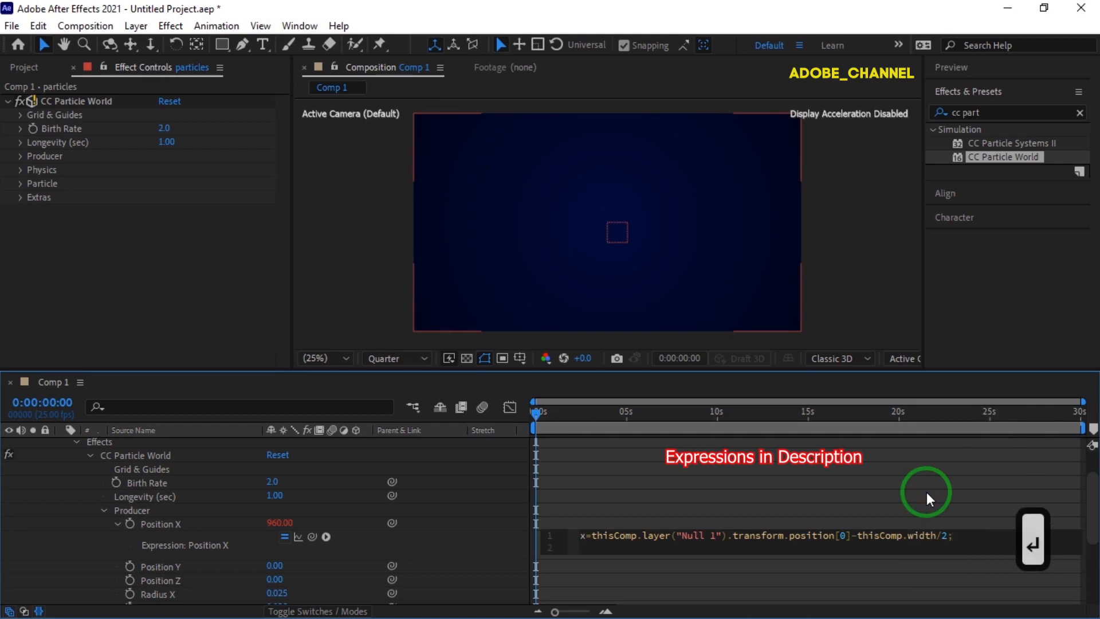
pyautogui.write('x/thisComp')
pyautogui.click(623, 508)
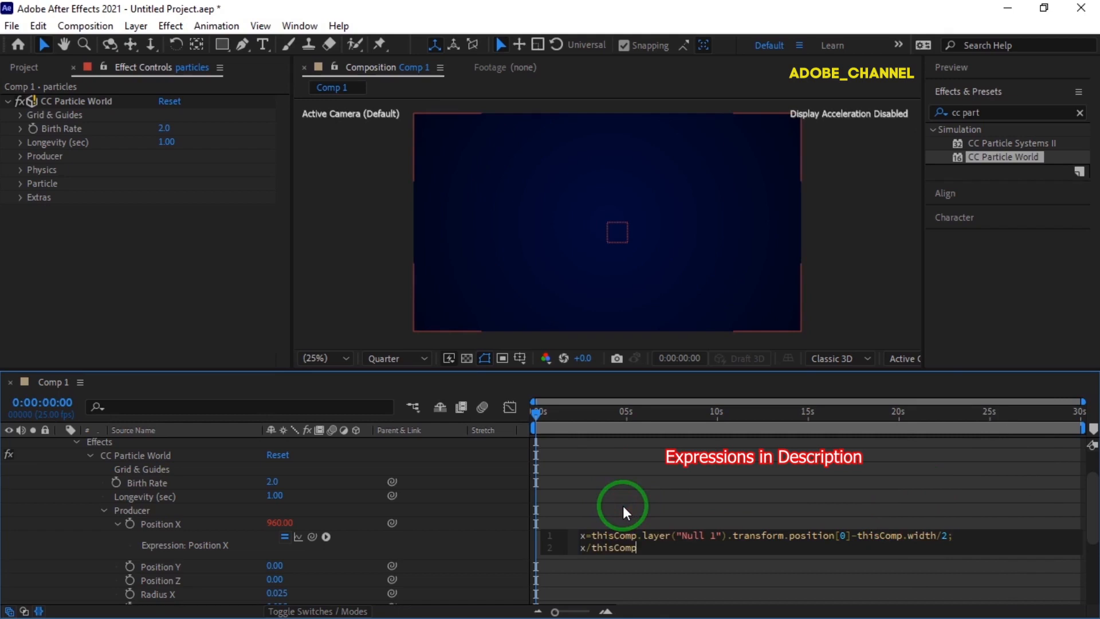
pyautogui.write('.width')
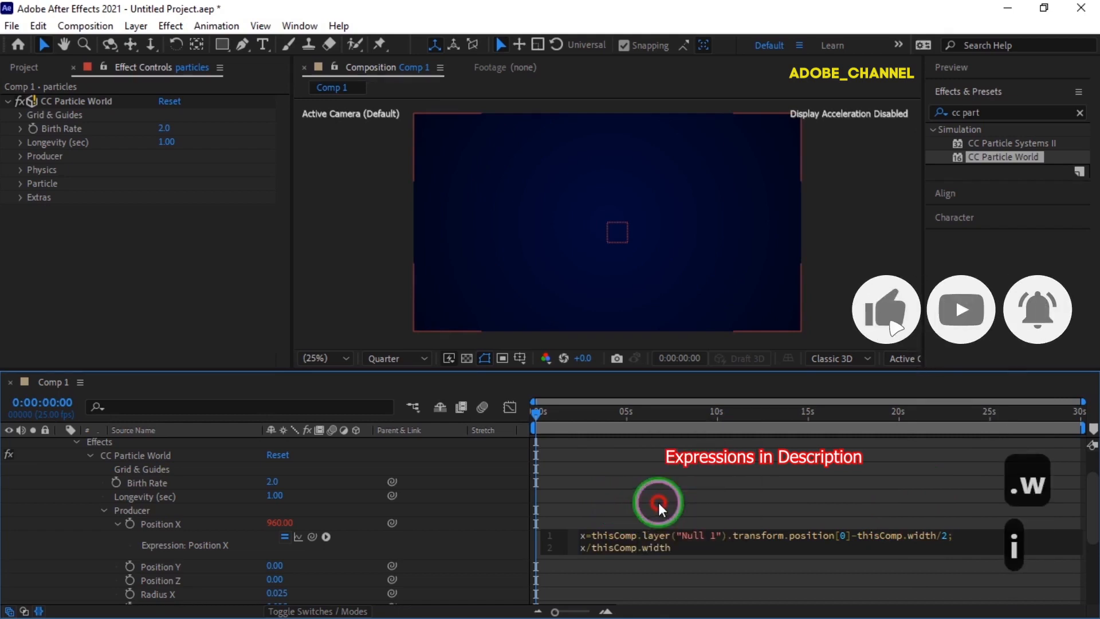
pyautogui.click(658, 503)
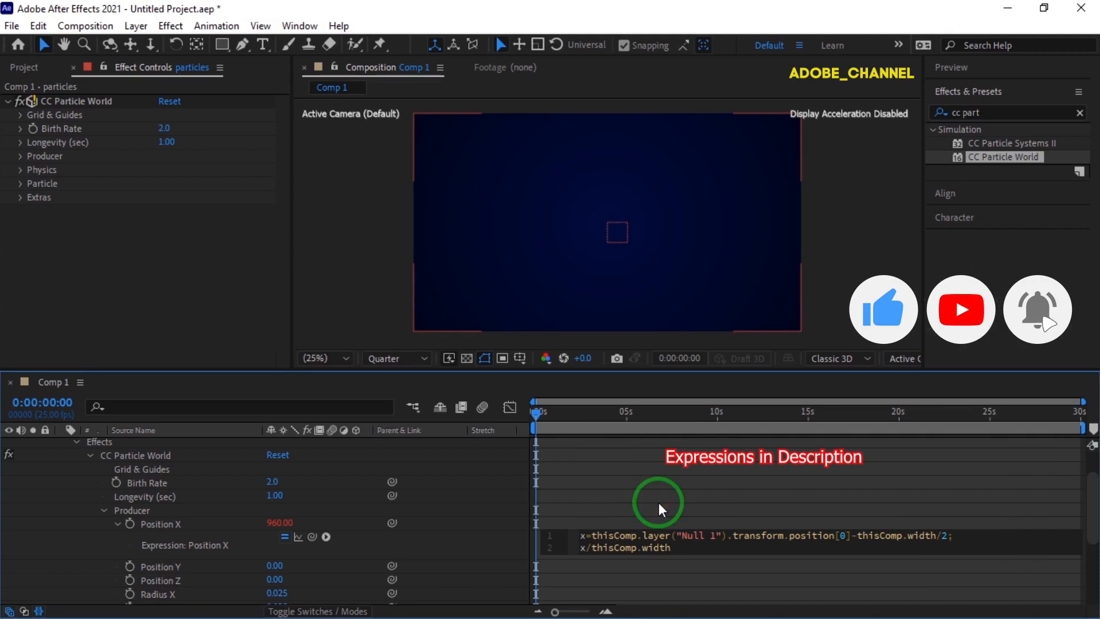
pyautogui.write(';')
# Step: Copy the whole Position X expression and paste it into a new expression on the Producer's Position Y
pyautogui.moveTo(675, 546); pyautogui.dragTo(575, 535)
pyautogui.rightClick(619, 538)
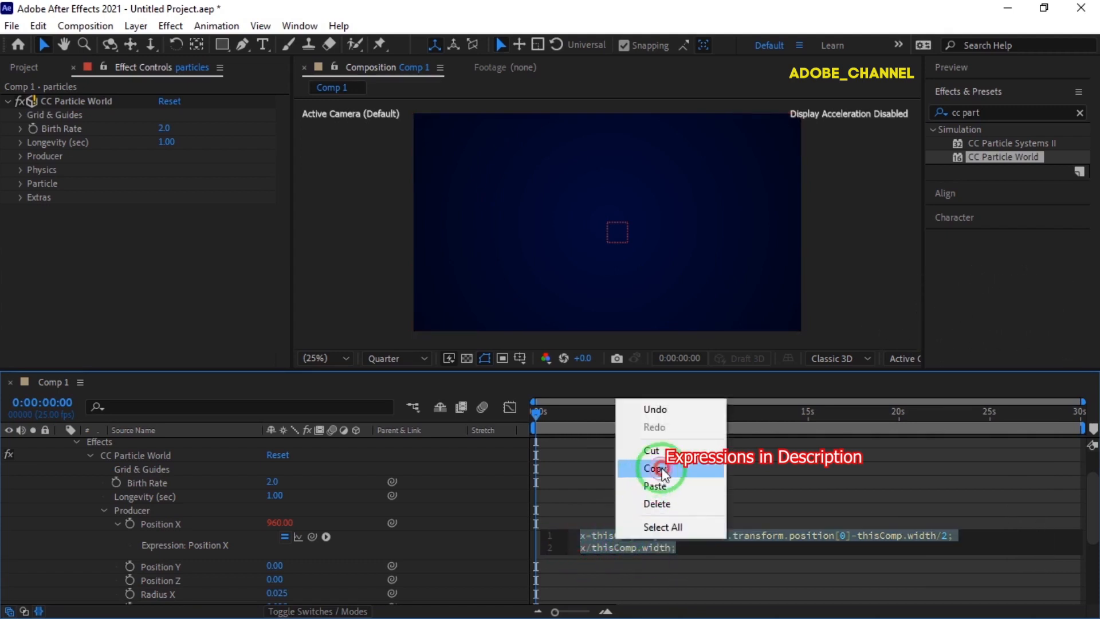
pyautogui.click(660, 469)
pyautogui.click(479, 535)
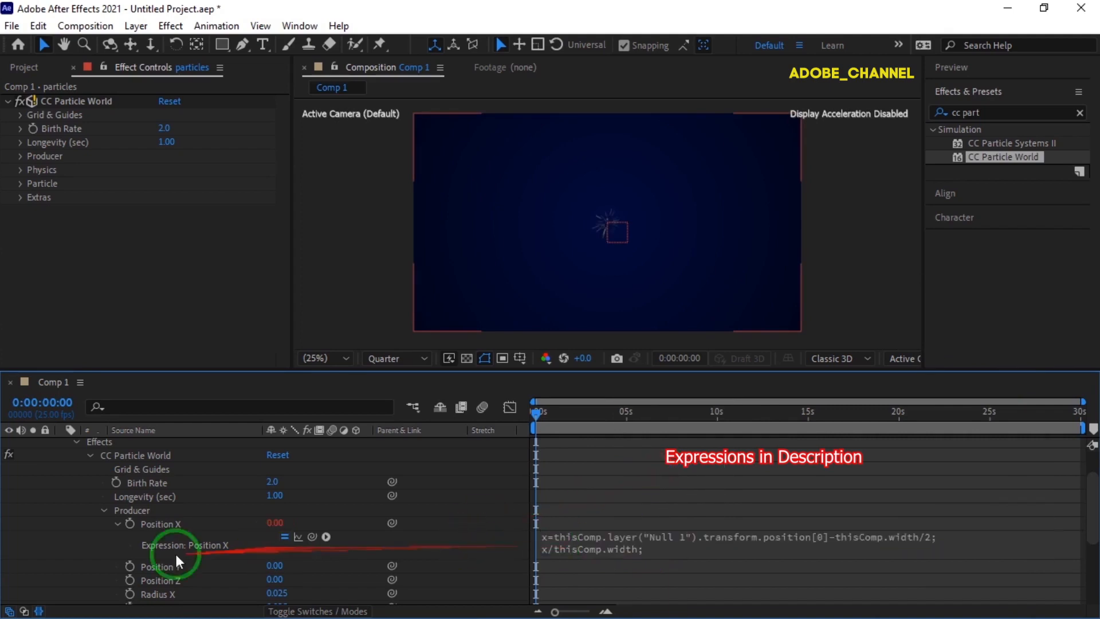
pyautogui.keyDown('alt'); pyautogui.click(131, 565); pyautogui.keyUp('alt')
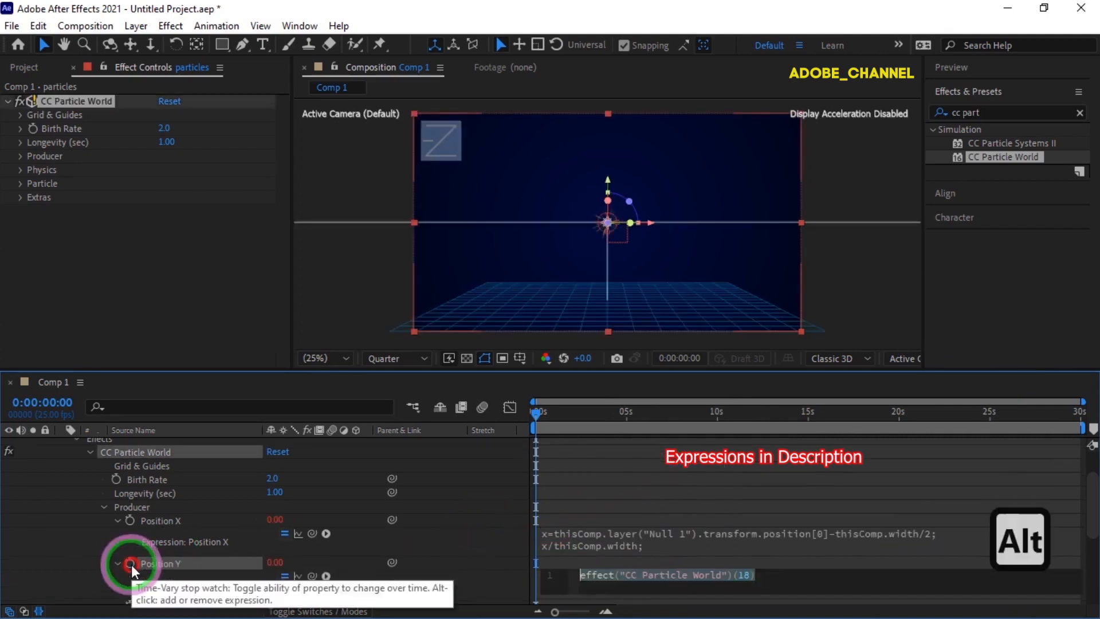
pyautogui.rightClick(603, 577)
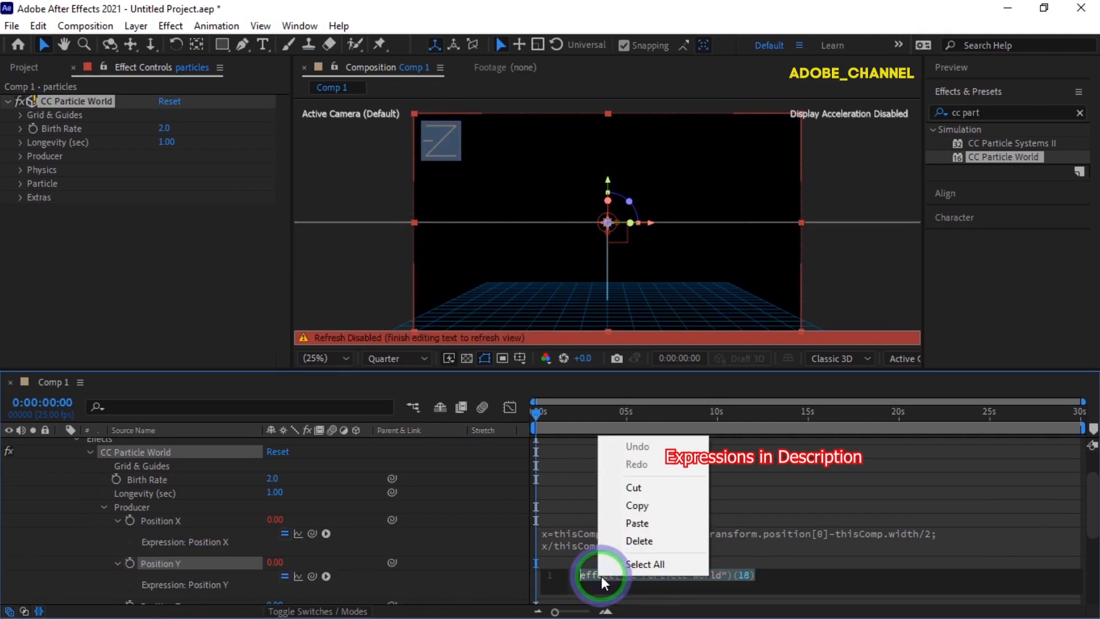
pyautogui.click(638, 521)
# Step: Adapt the Position Y expression to y=thisComp.layer("Null 1").transform.position[1]-thisComp.height/2; with y/thisComp.width; as its second line
pyautogui.moveTo(586, 576); pyautogui.dragTo(583, 586)
pyautogui.write('y')
pyautogui.write('y')
pyautogui.moveTo(846, 577); pyautogui.dragTo(840, 577)
pyautogui.write('1')
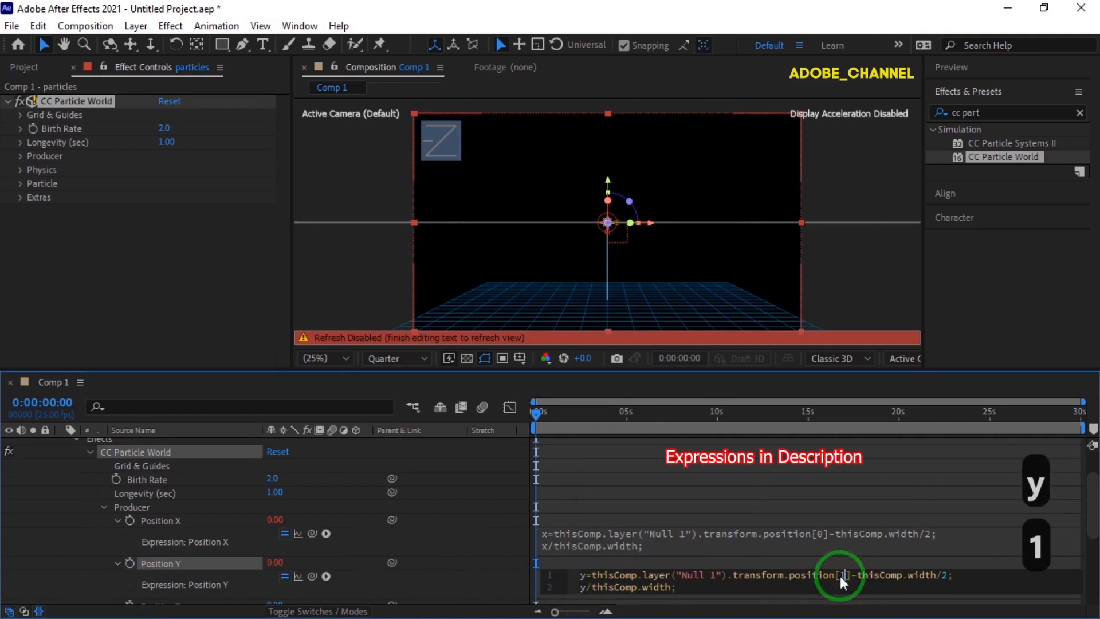
pyautogui.moveTo(909, 576); pyautogui.dragTo(934, 575)
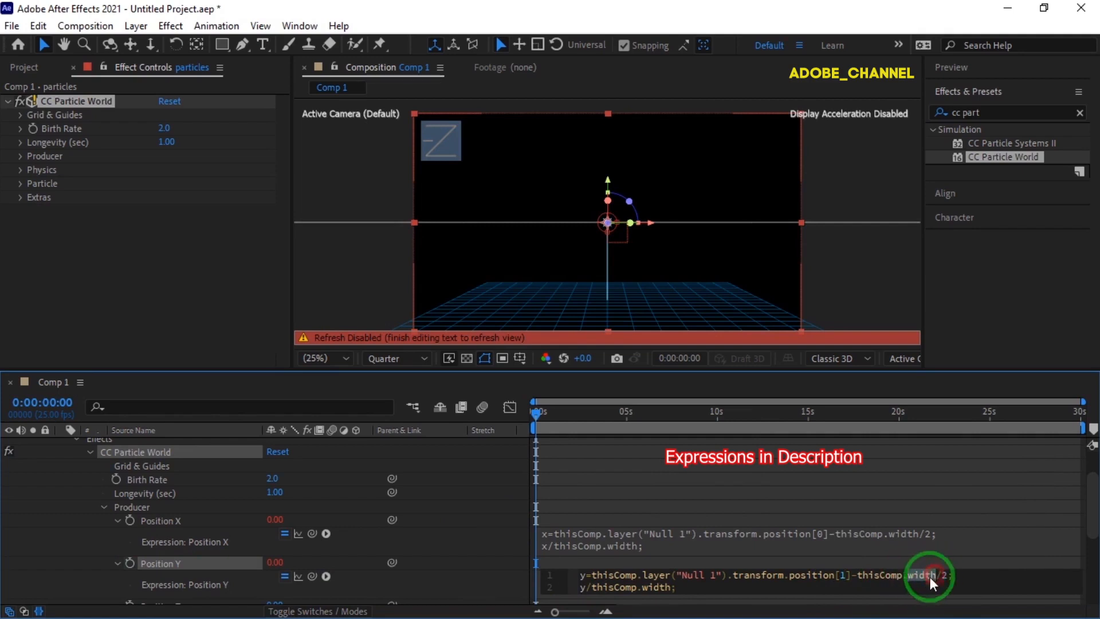
pyautogui.write('h')
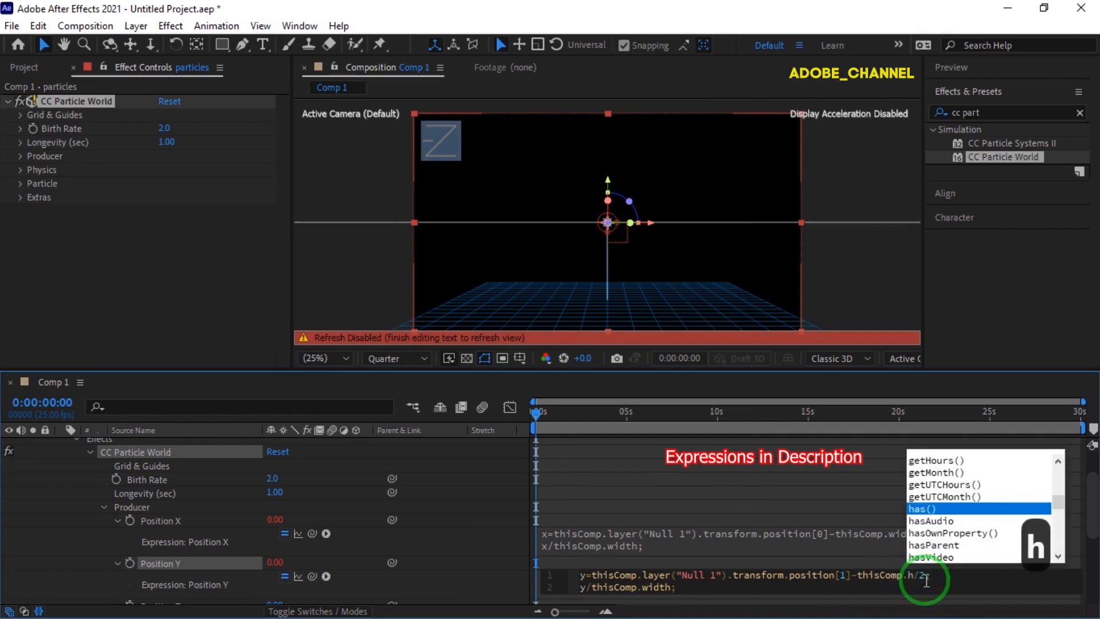
pyautogui.write('e')
pyautogui.click(934, 521)
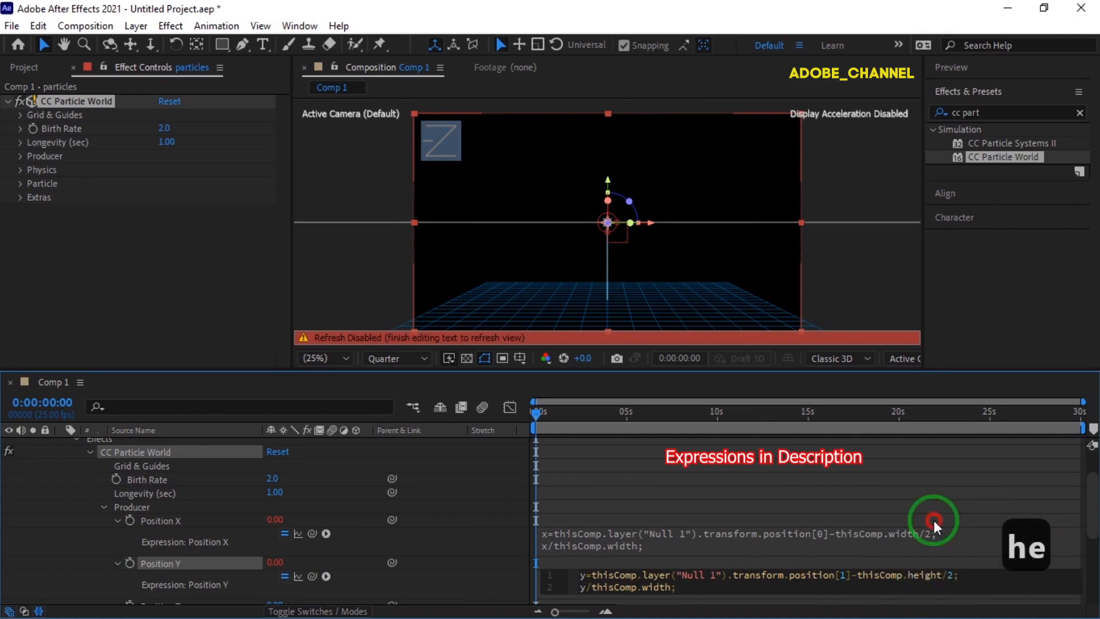
# Step: Copy the whole Position Y expression and paste it into a new expression on the Producer's Position Z
pyautogui.hotkey('ctrl', 'a')
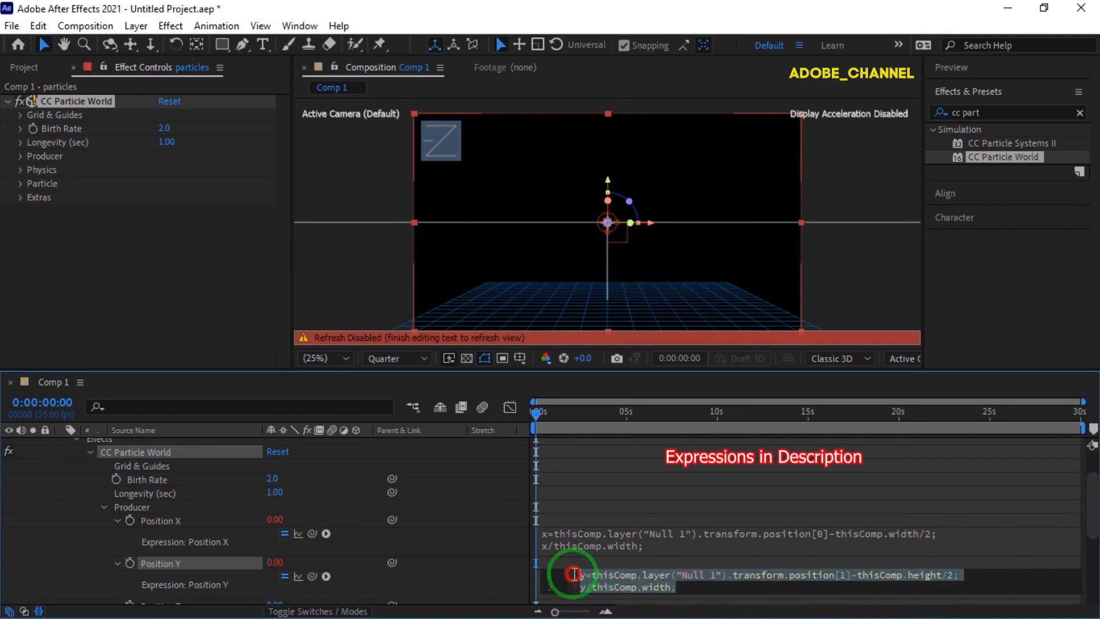
pyautogui.rightClick(611, 581)
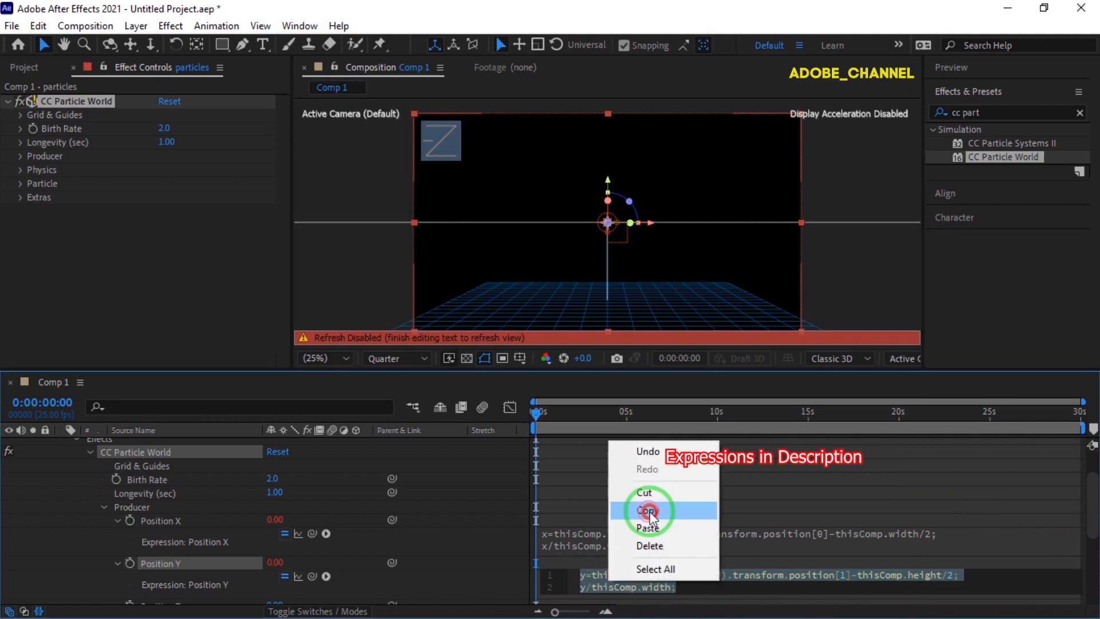
pyautogui.click(651, 511)
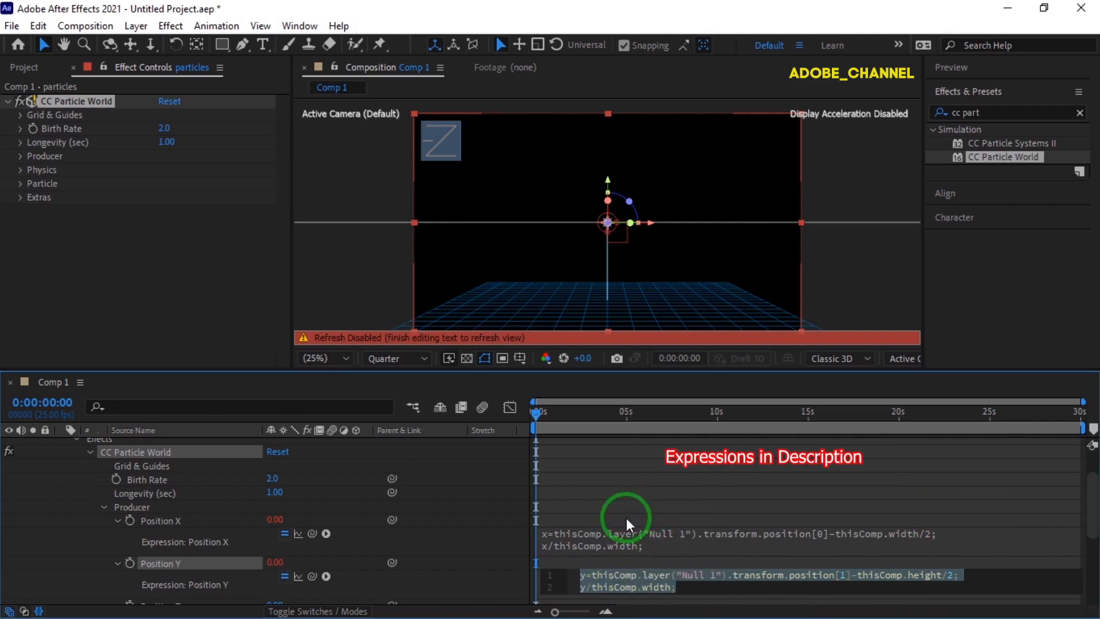
pyautogui.scroll(-3, 506, 537)
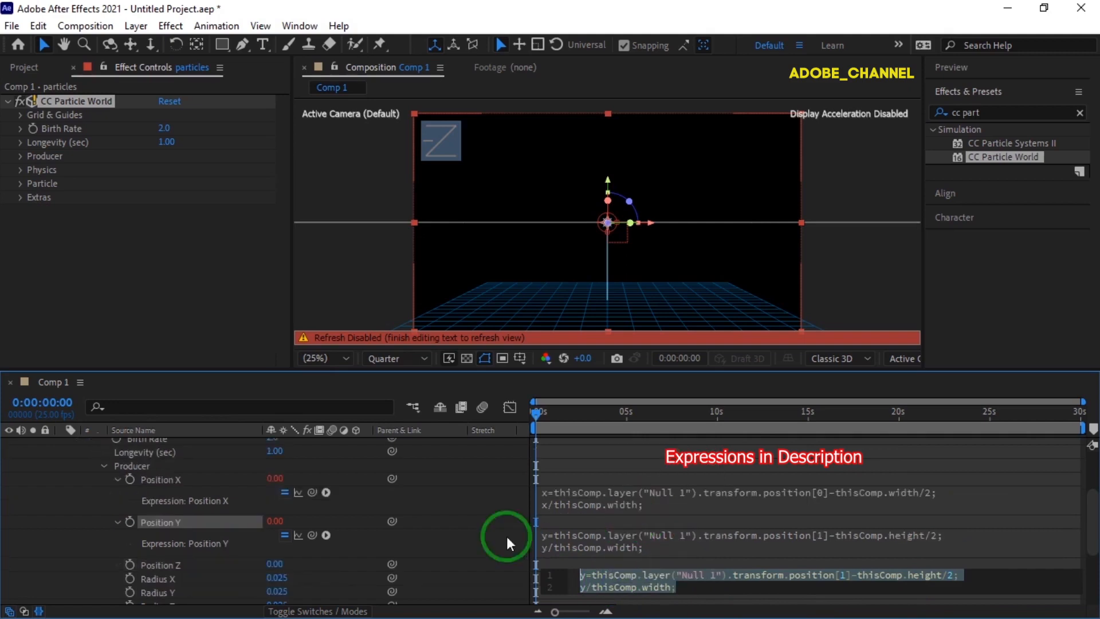
pyautogui.keyDown('alt'); pyautogui.click(131, 565); pyautogui.keyUp('alt')
pyautogui.rightClick(613, 575)
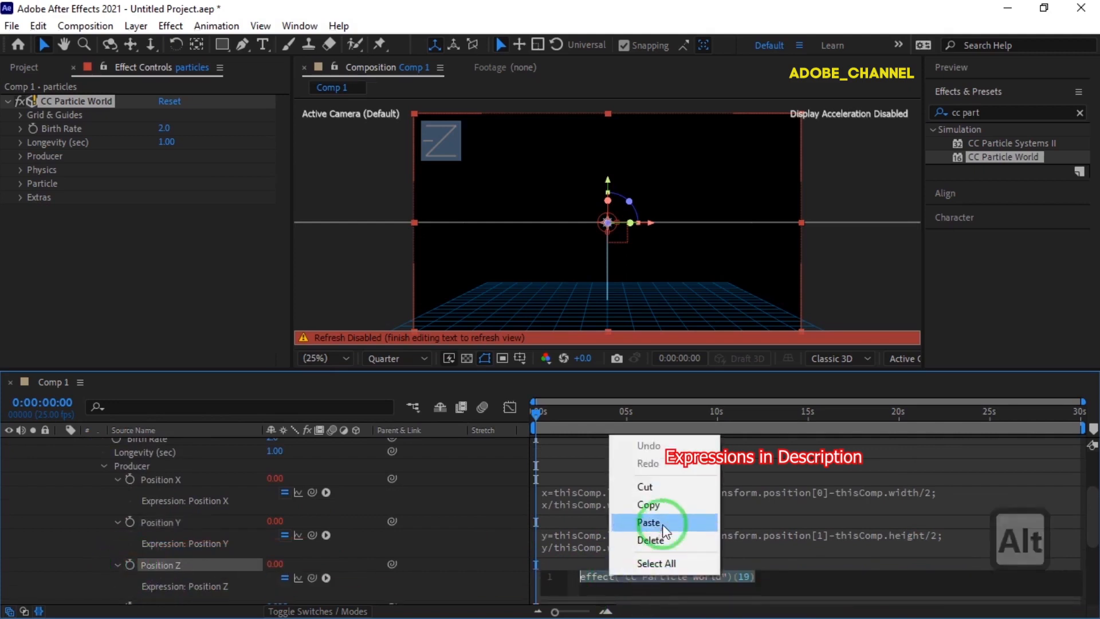
pyautogui.click(644, 520)
# Step: Adapt the Position Z expression to z=thisComp.layer("Null 1").transform.position[2]; with z/thisComp.width; as its second line, removing the height offset
pyautogui.click(584, 577)
pyautogui.write('z')
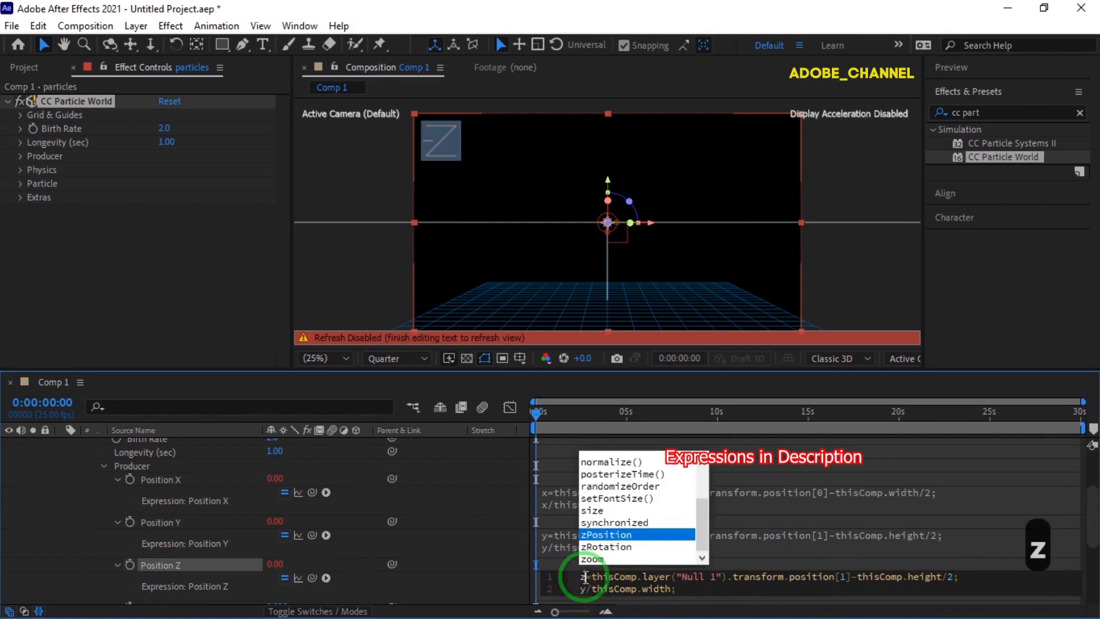
pyautogui.doubleClick(583, 589)
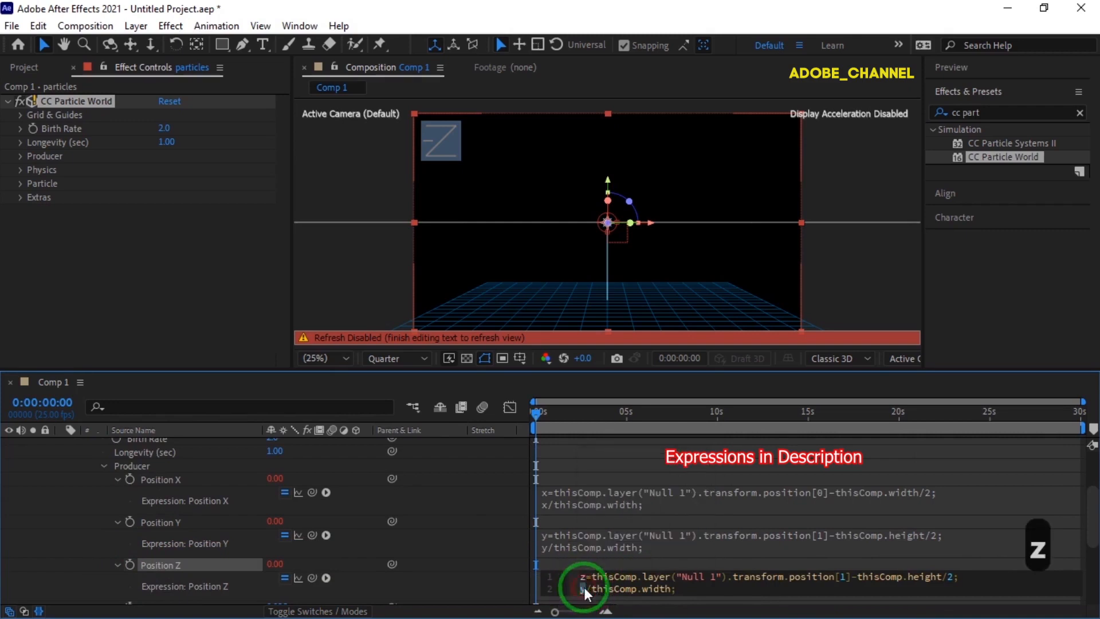
pyautogui.write('z')
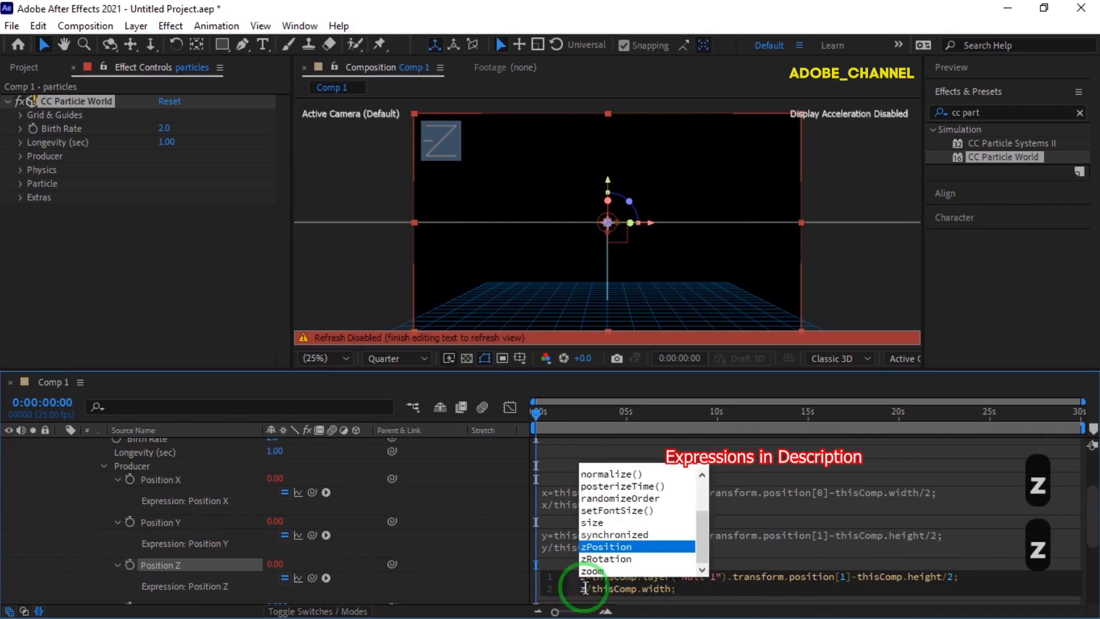
pyautogui.click(839, 576)
pyautogui.write('2')
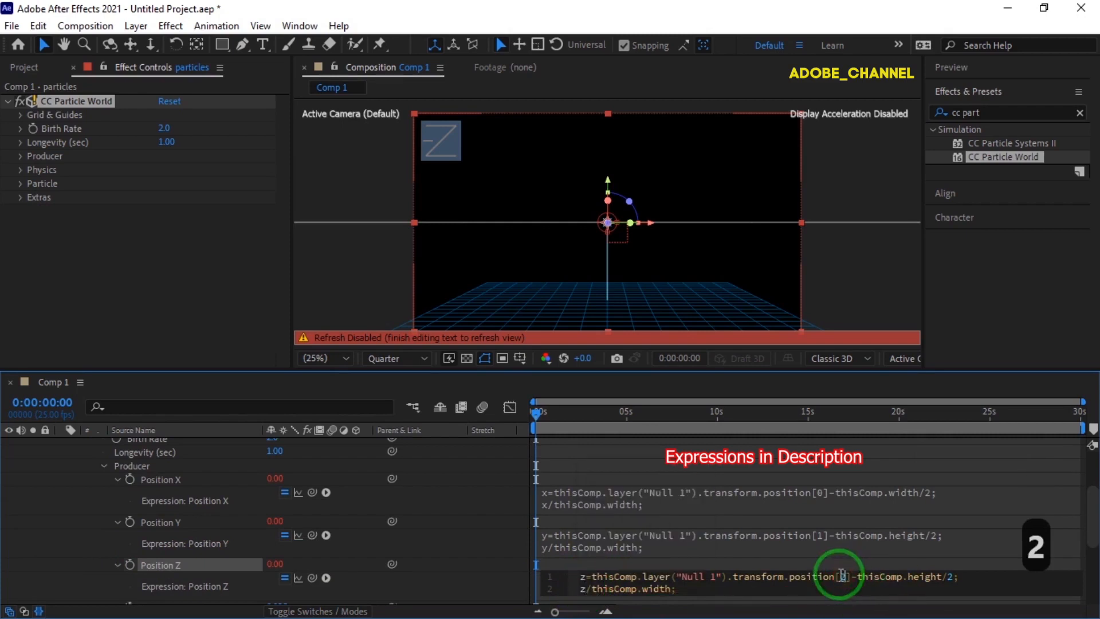
pyautogui.moveTo(852, 576); pyautogui.dragTo(951, 579)
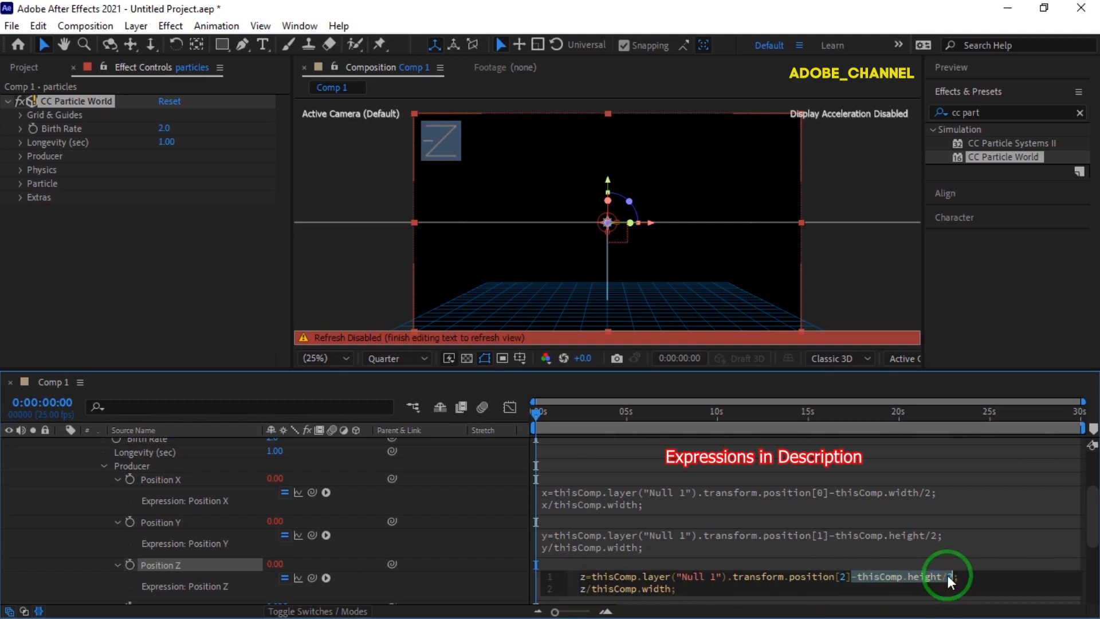
pyautogui.press('Delete')
pyautogui.click(457, 592)
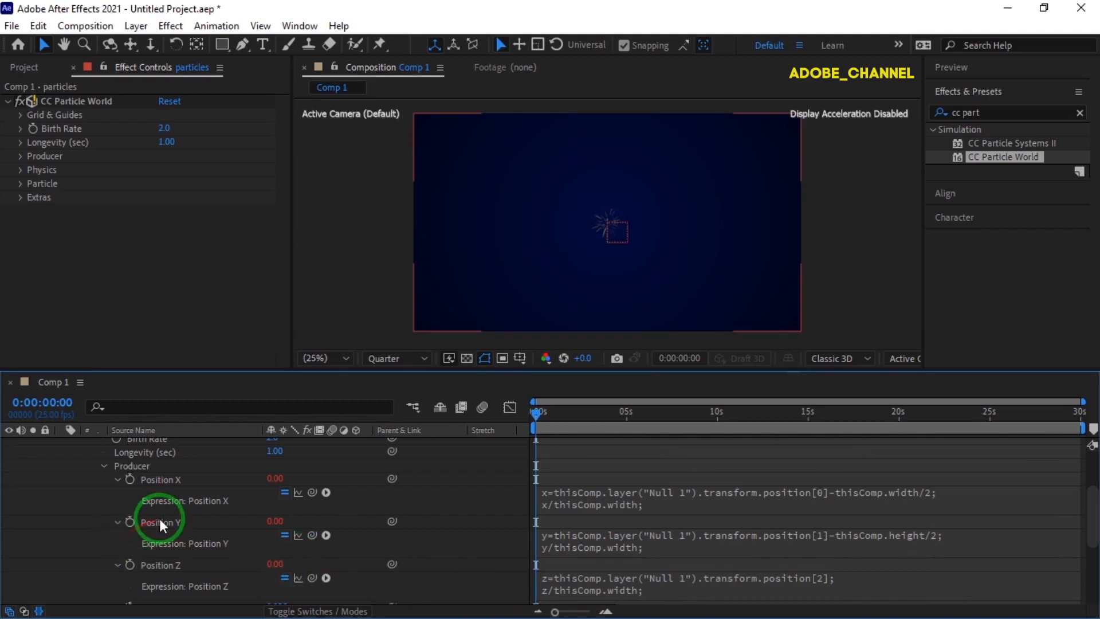
# Step: Collapse the particles layer in the timeline, select it and expand CC Particle World's Producer settings in the effect controls
pyautogui.scroll(3, 137, 510)
pyautogui.click(63, 465)
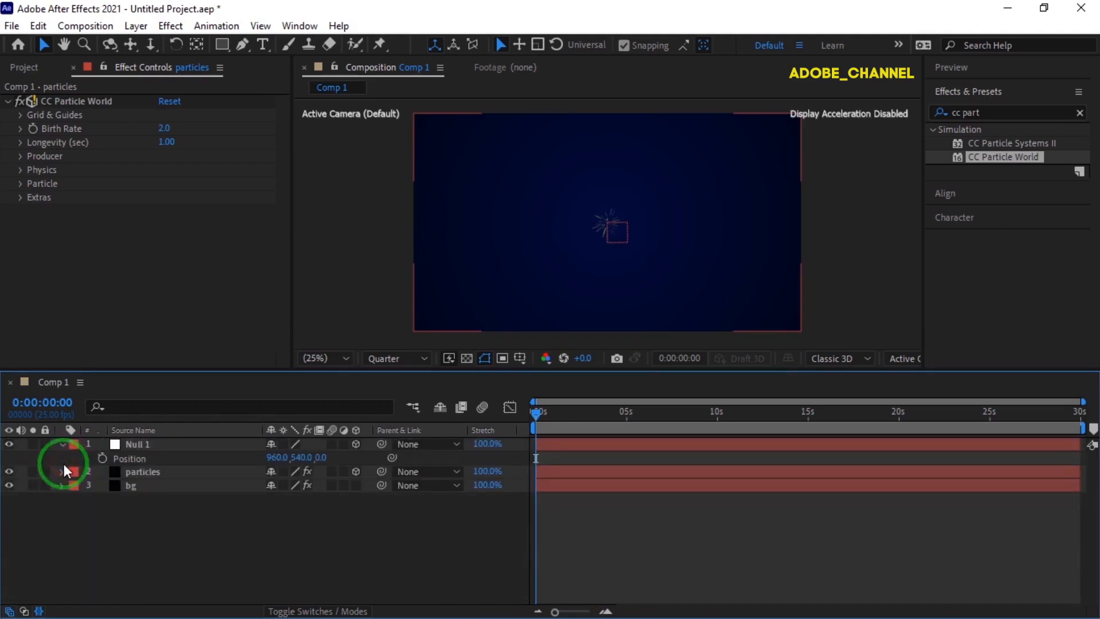
pyautogui.click(157, 473)
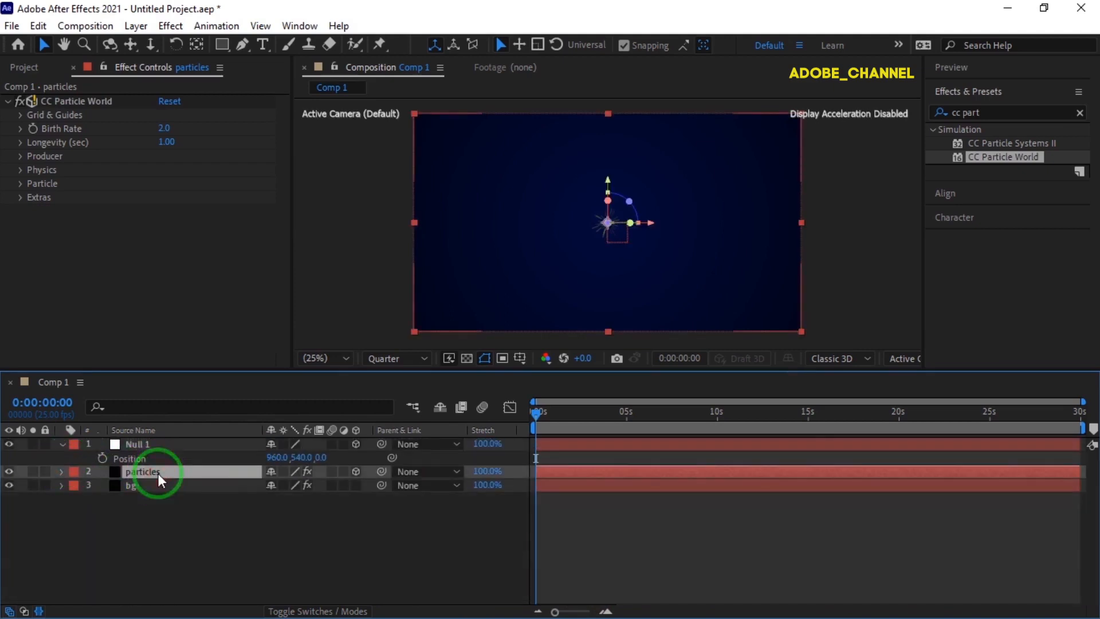
pyautogui.click(20, 156)
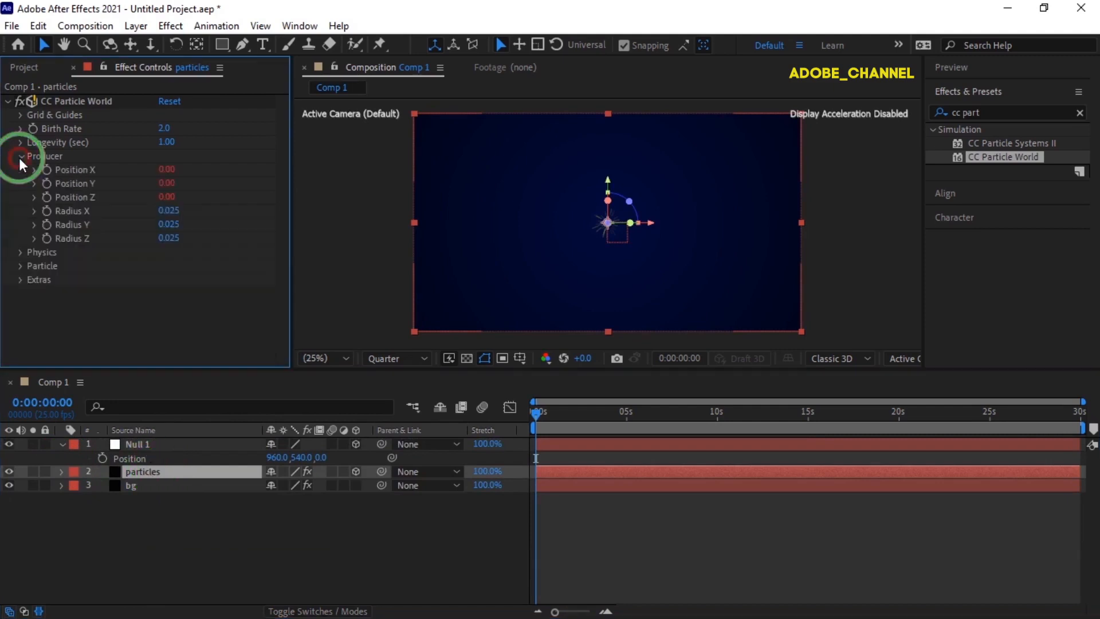
# Step: Set the Producer's Radius X, Radius Y and Radius Z to 0
pyautogui.click(168, 210)
pyautogui.write('0')
pyautogui.press('Return')
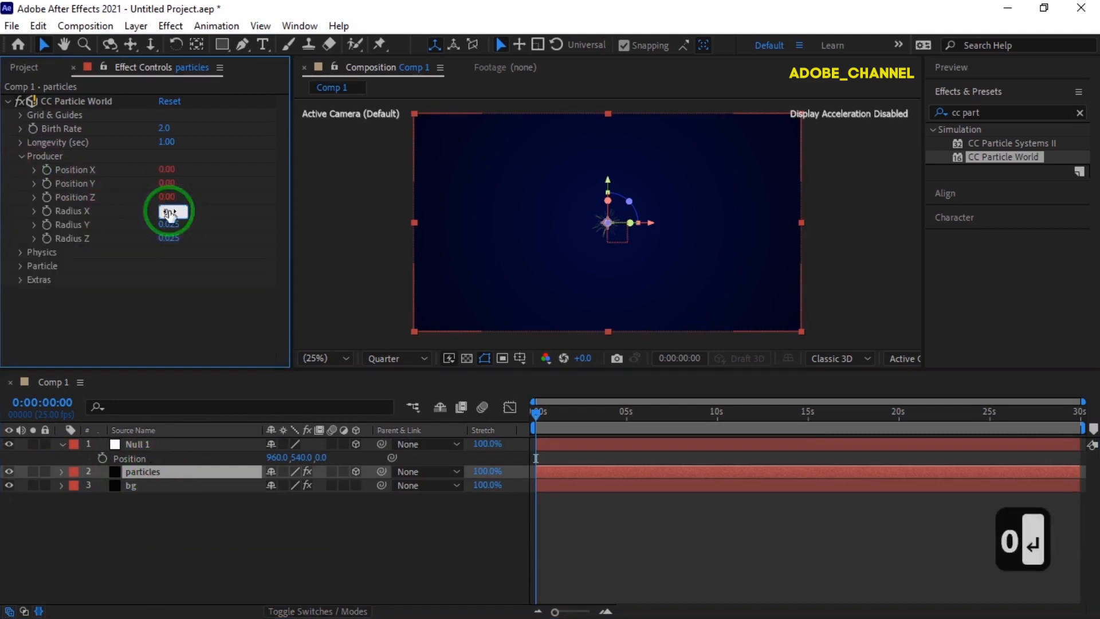
pyautogui.click(169, 224)
pyautogui.write('0')
pyautogui.press('Return')
pyautogui.click(169, 238)
pyautogui.write('0')
pyautogui.press('Return')
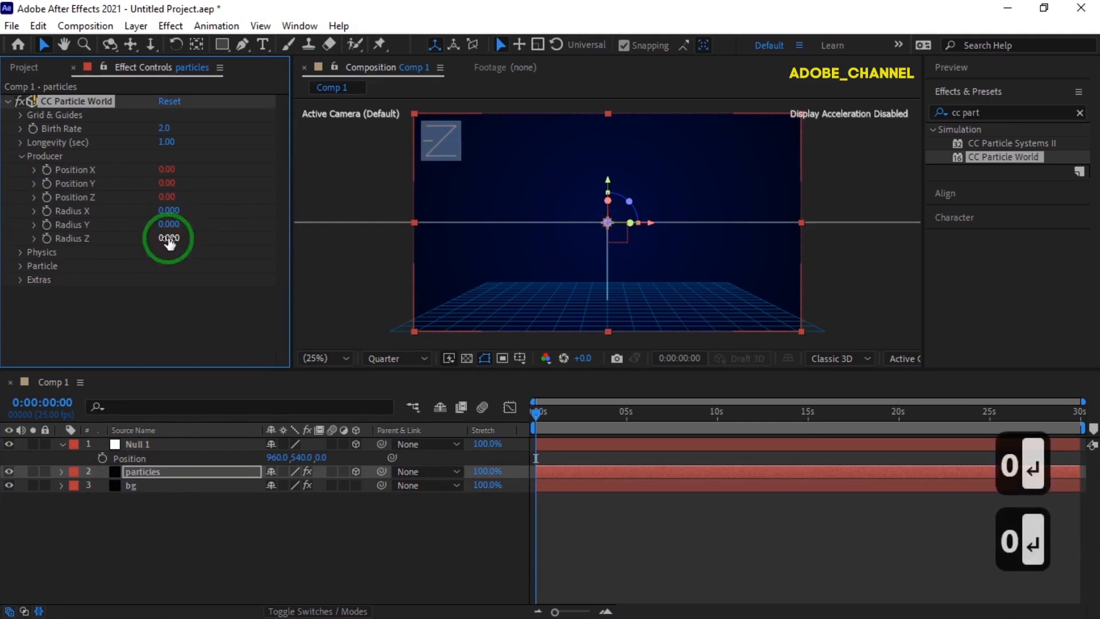
# Step: Turn off CC Particle World's floor grid in Grid & Guides, and collapse the Grid & Guides and Producer settings
pyautogui.click(24, 117)
pyautogui.click(162, 182)
pyautogui.click(24, 117)
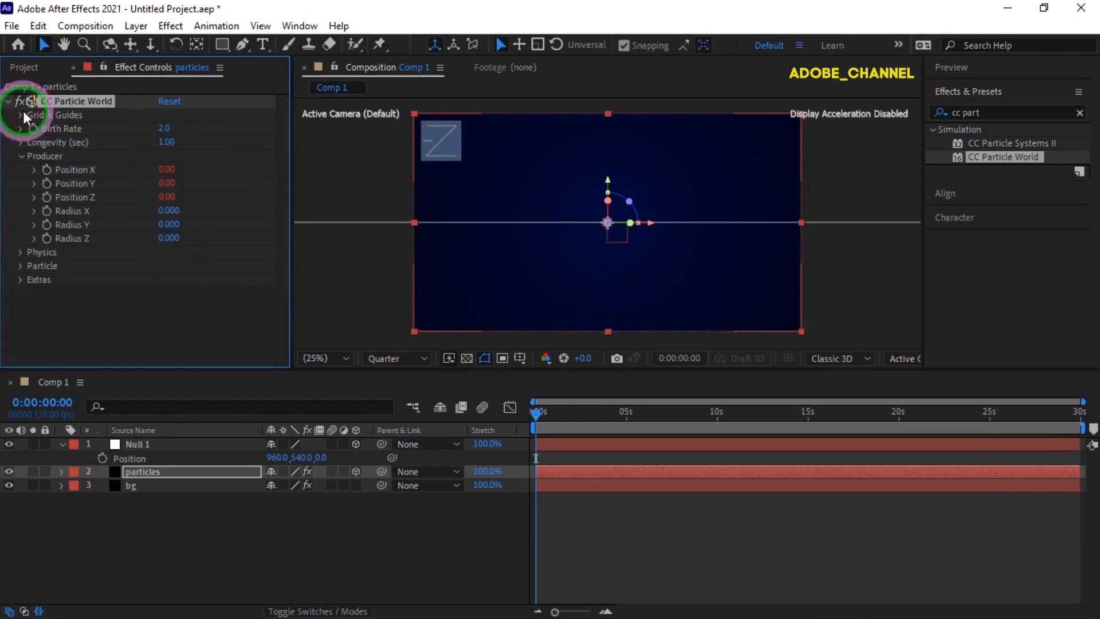
pyautogui.click(21, 155)
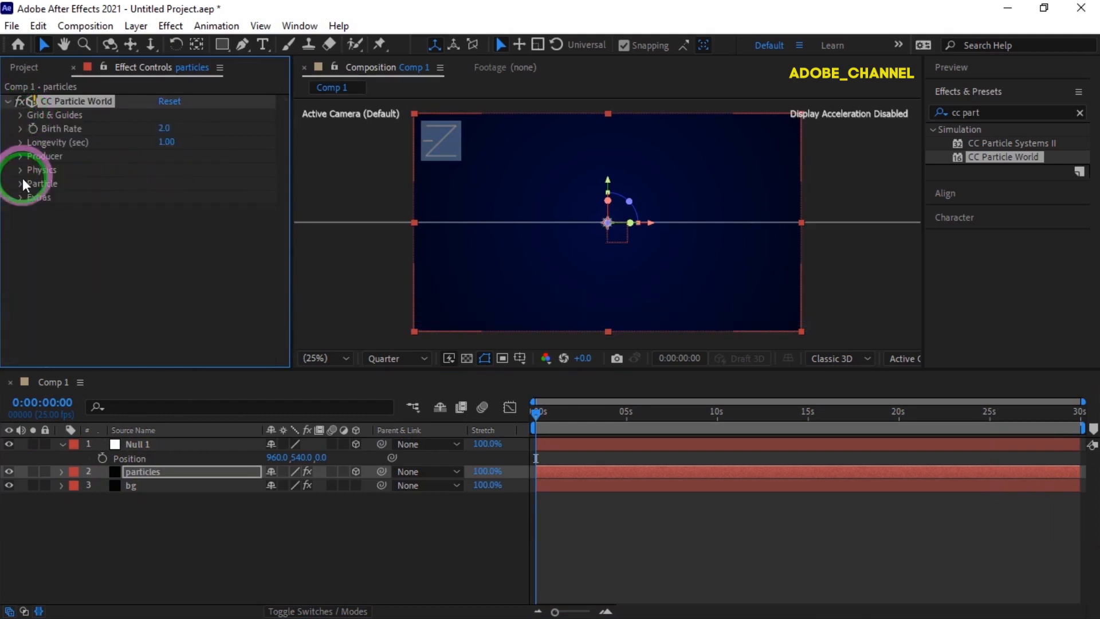
# Step: In CC Particle World's Physics settings, set Animation to Viscouse and Velocity to 0.1
pyautogui.click(22, 170)
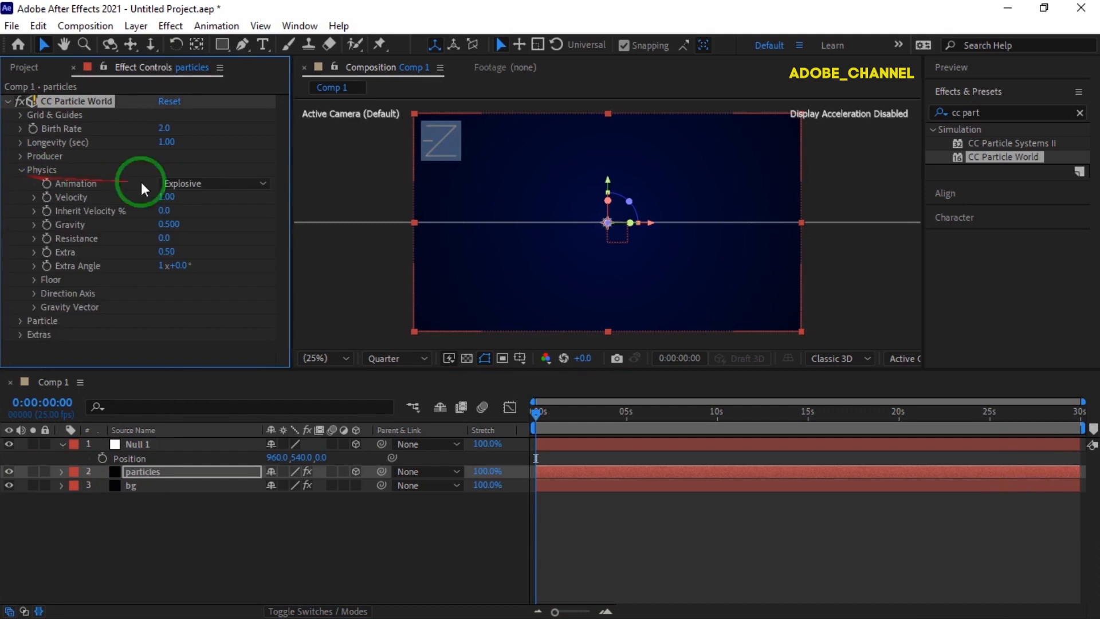
pyautogui.click(260, 183)
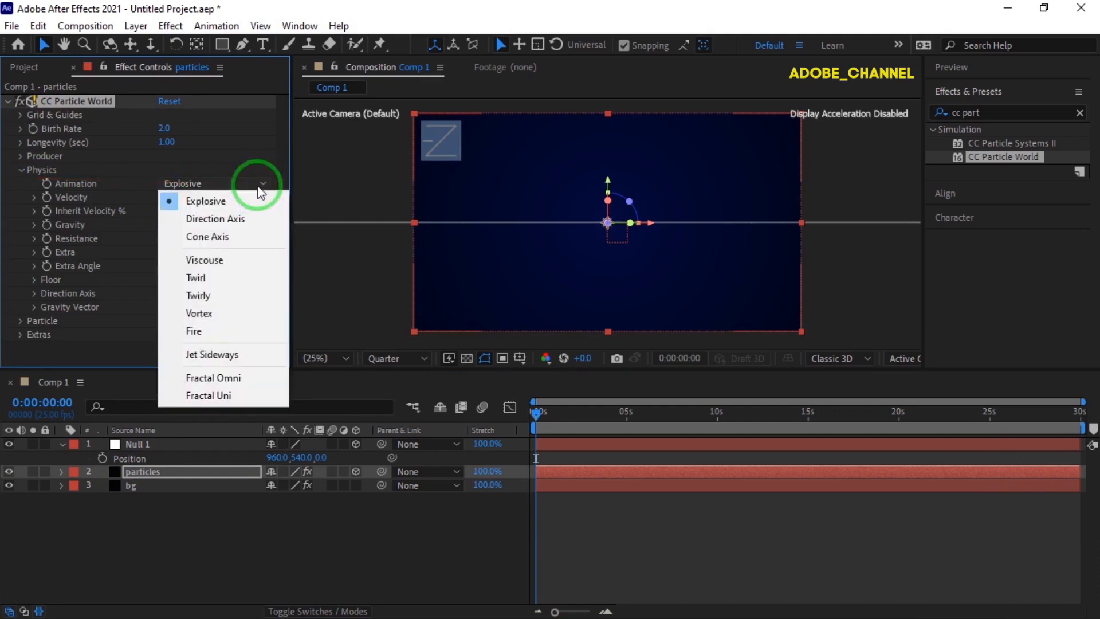
pyautogui.click(220, 259)
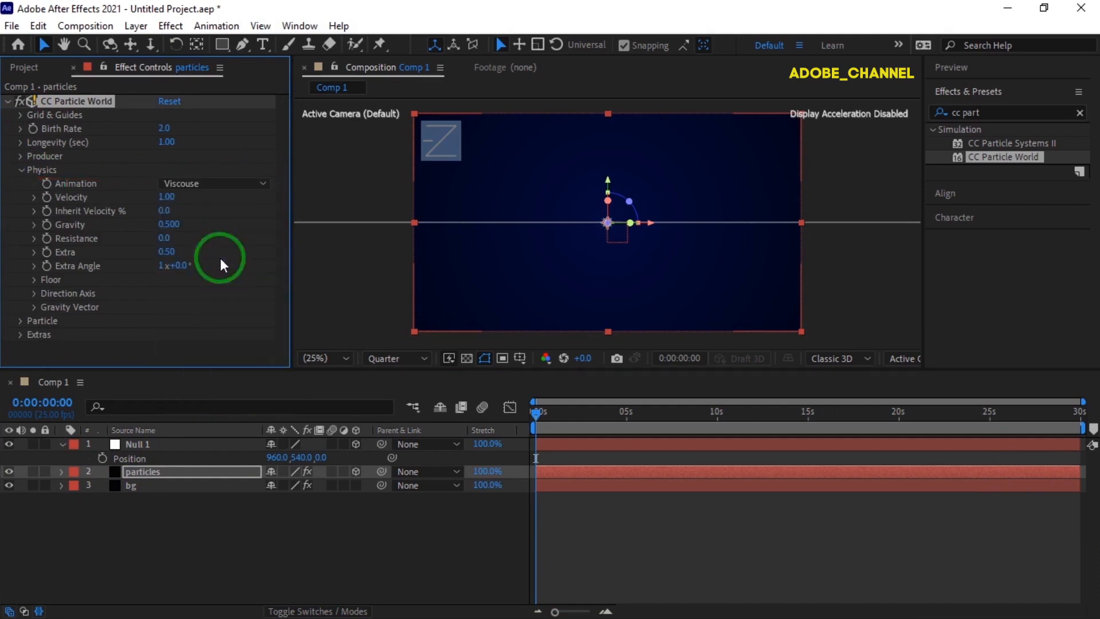
pyautogui.click(166, 196)
pyautogui.write('0.1')
pyautogui.press('Return')
# Step: Set the Physics Gravity to 0, Resistance to 1 and Extra to 1, and collapse the Physics settings
pyautogui.click(165, 224)
pyautogui.write('0')
pyautogui.press('Return')
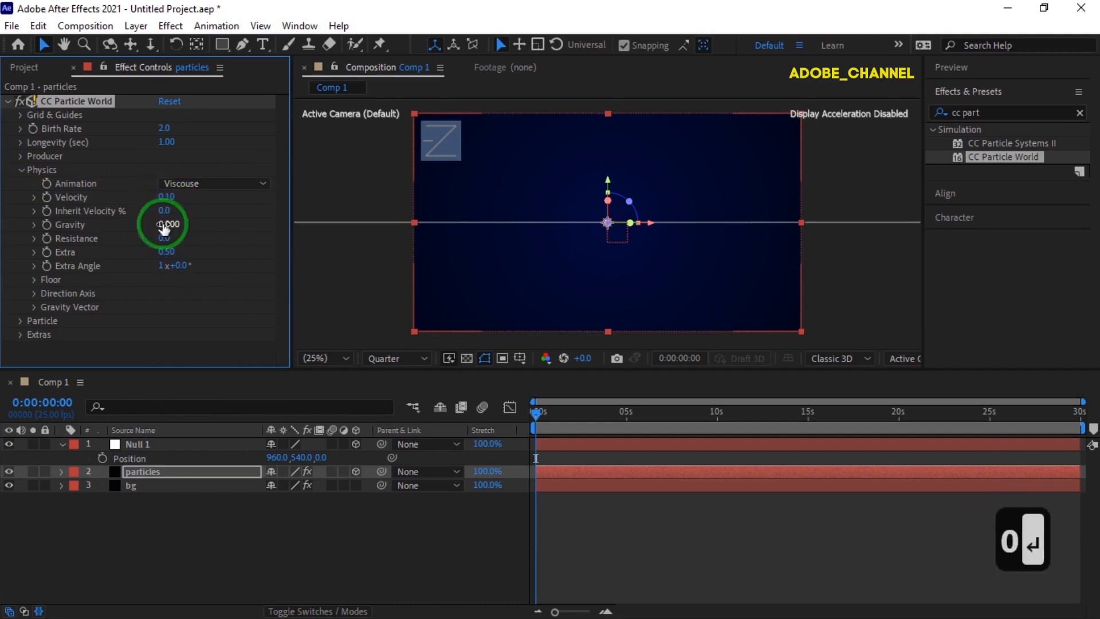
pyautogui.click(164, 237)
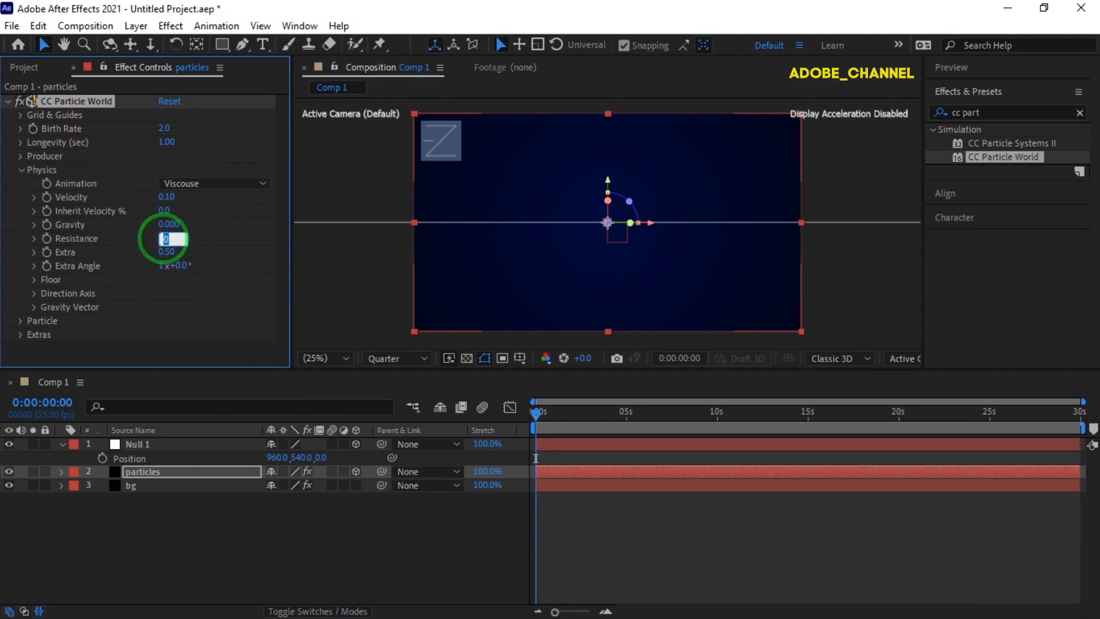
pyautogui.write('1')
pyautogui.press('Return')
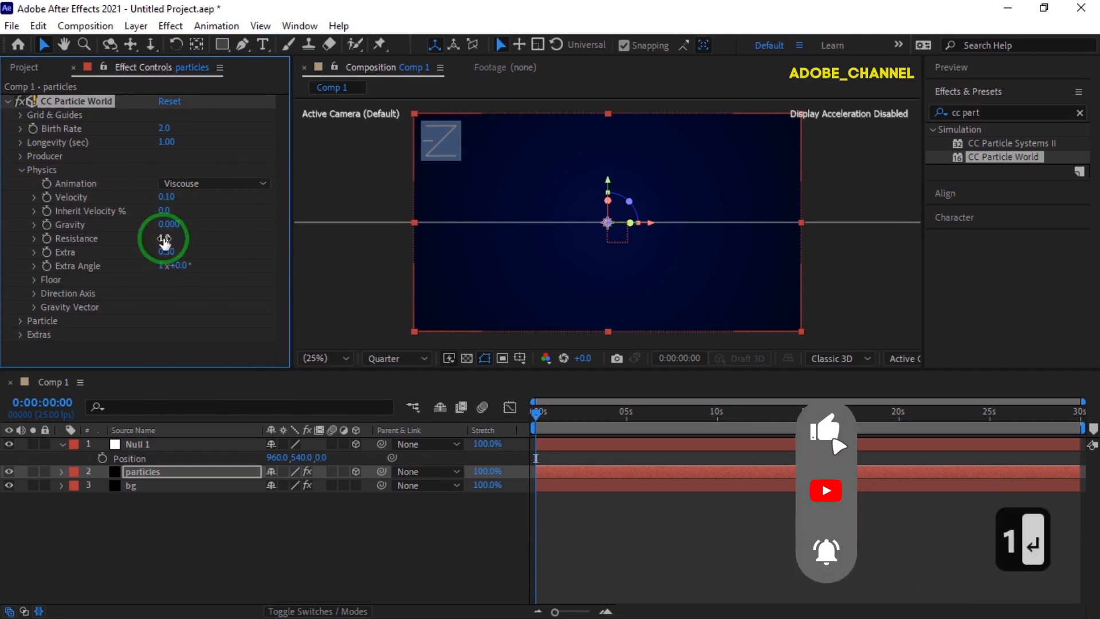
pyautogui.click(166, 252)
pyautogui.press('Return')
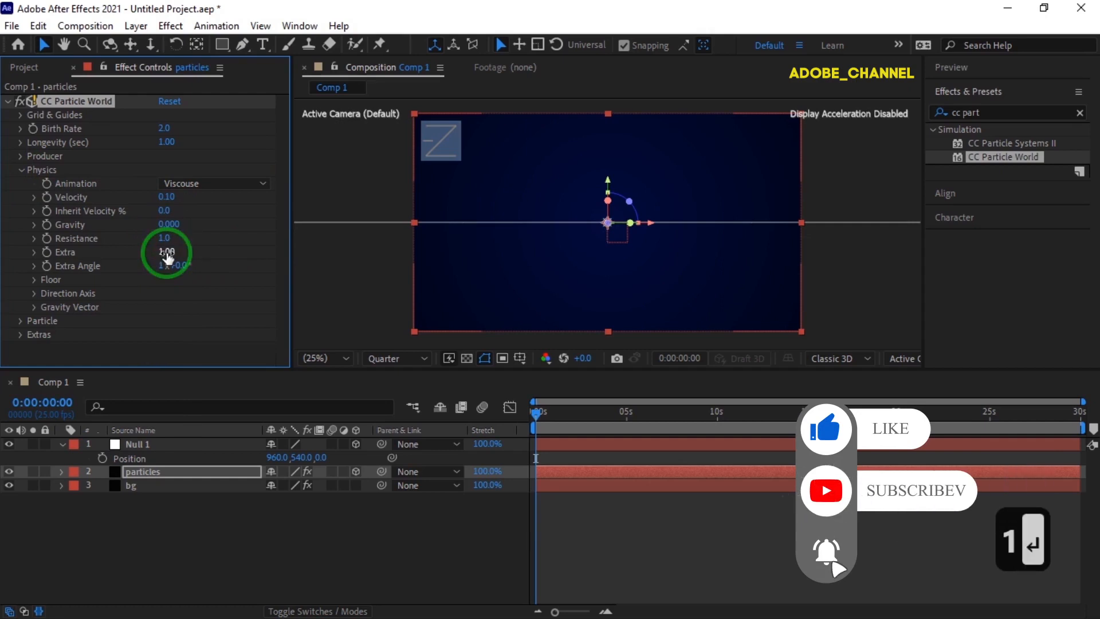
pyautogui.click(20, 170)
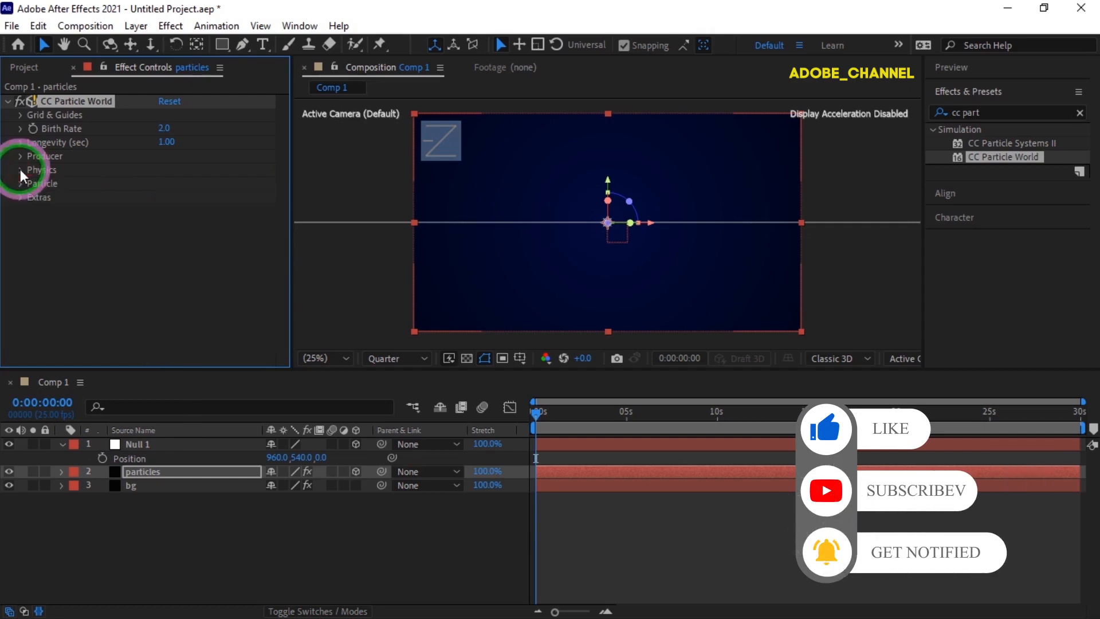
# Step: In the Particle settings, keep Line as the Particle Type and redraw the Opacity Map as a flat line at full opacity
pyautogui.click(21, 183)
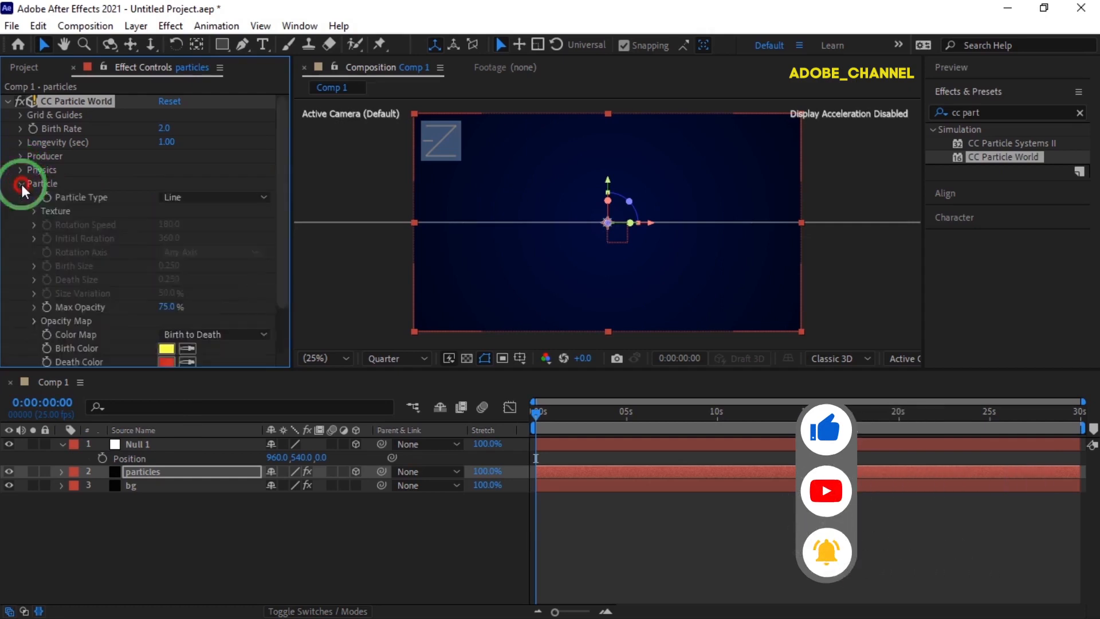
pyautogui.scroll(-1, 21, 184)
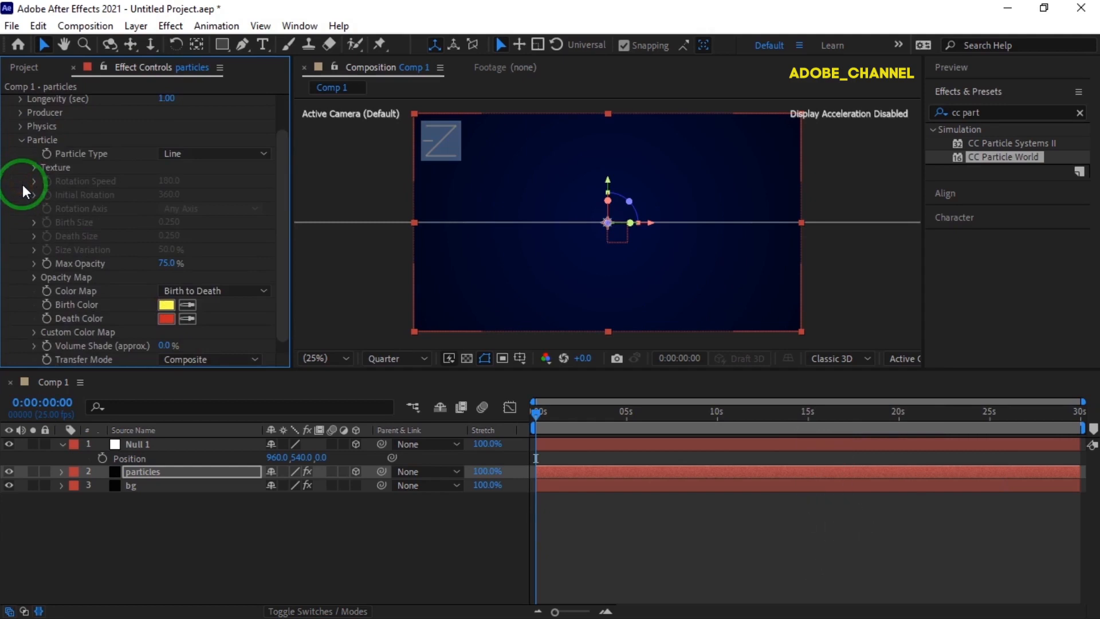
pyautogui.click(247, 154)
pyautogui.click(202, 172)
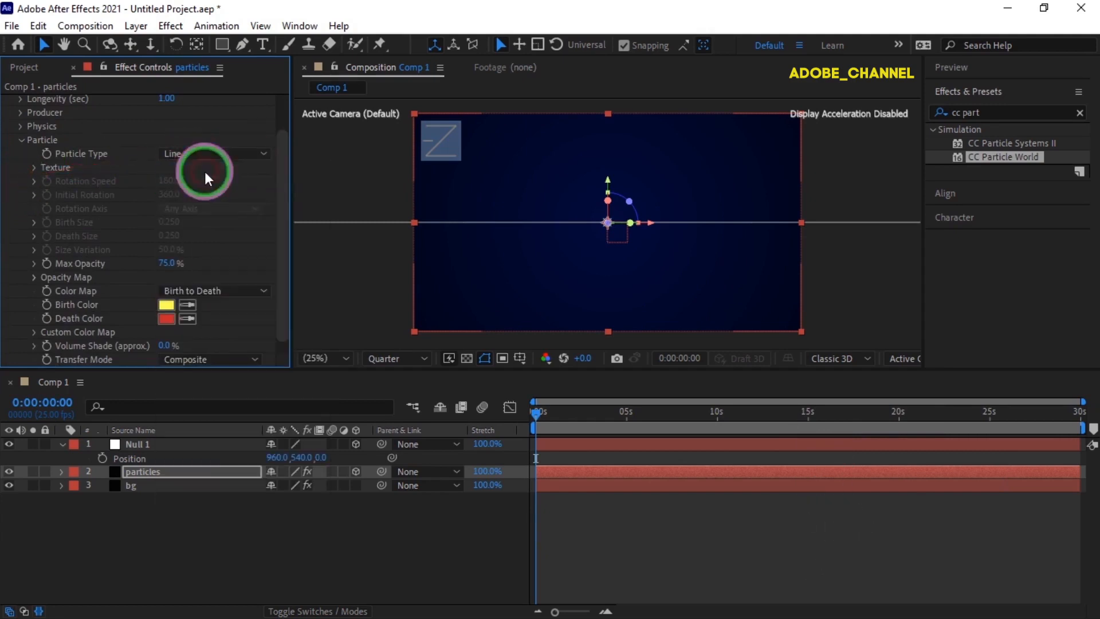
pyautogui.click(34, 277)
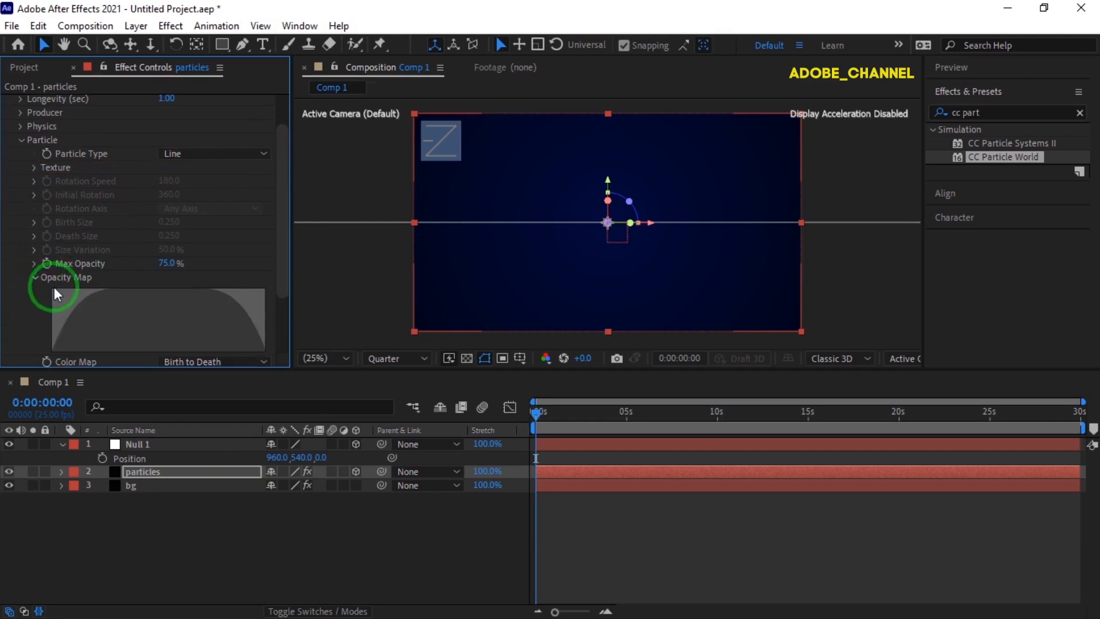
pyautogui.moveTo(51, 289); pyautogui.dragTo(266, 290)
pyautogui.click(33, 279)
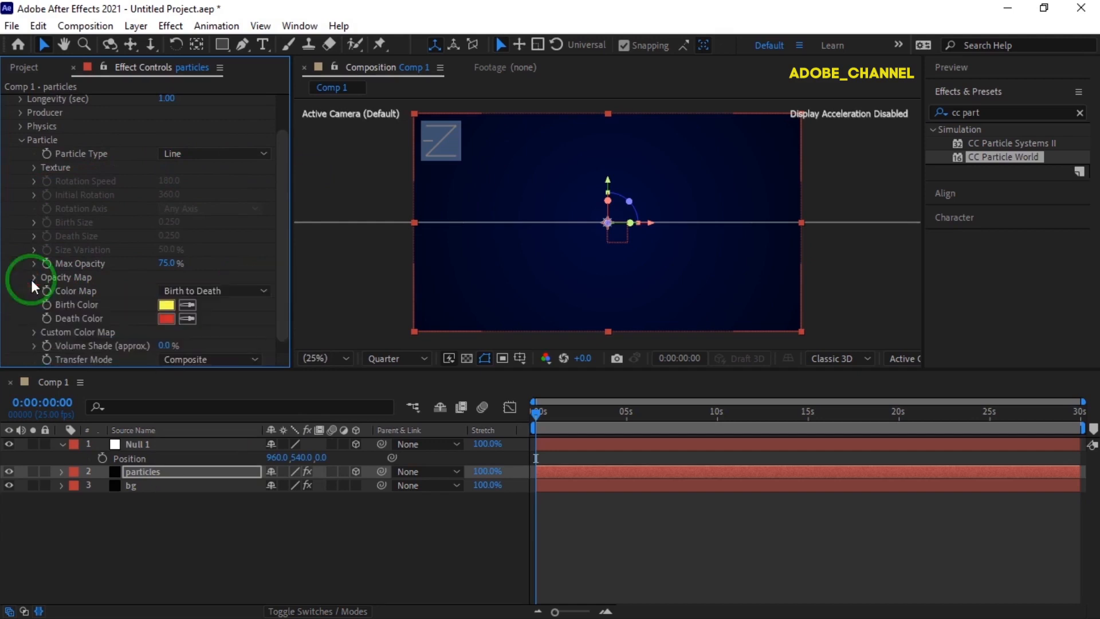
# Step: Set the particles' Color Map to Custom and expand the Custom Color Map settings
pyautogui.click(263, 289)
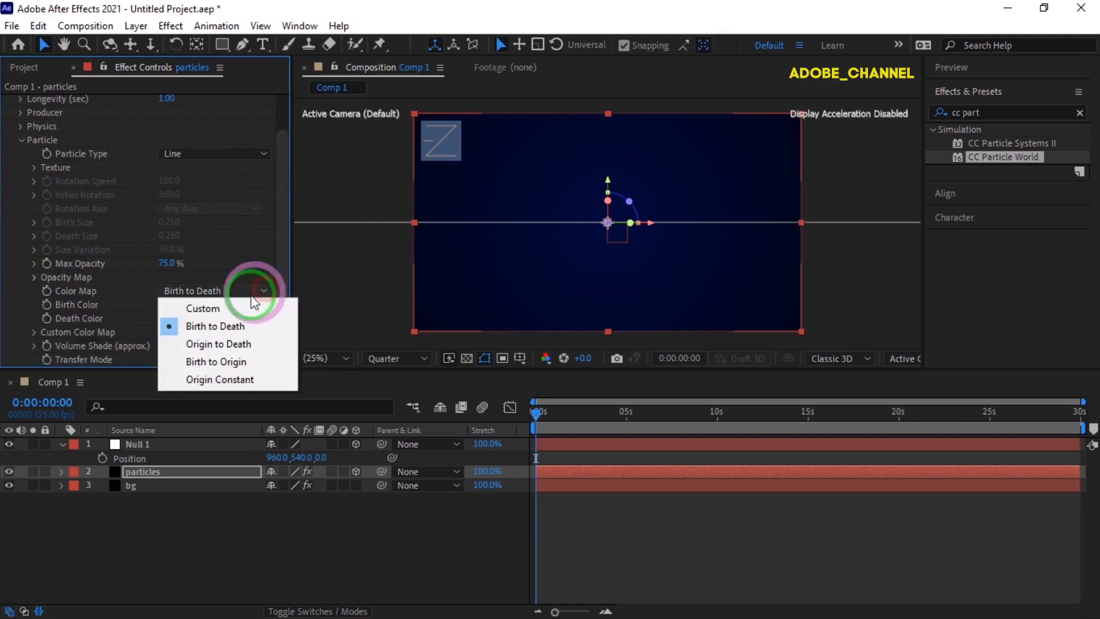
pyautogui.click(220, 308)
pyautogui.scroll(-1, 219, 308)
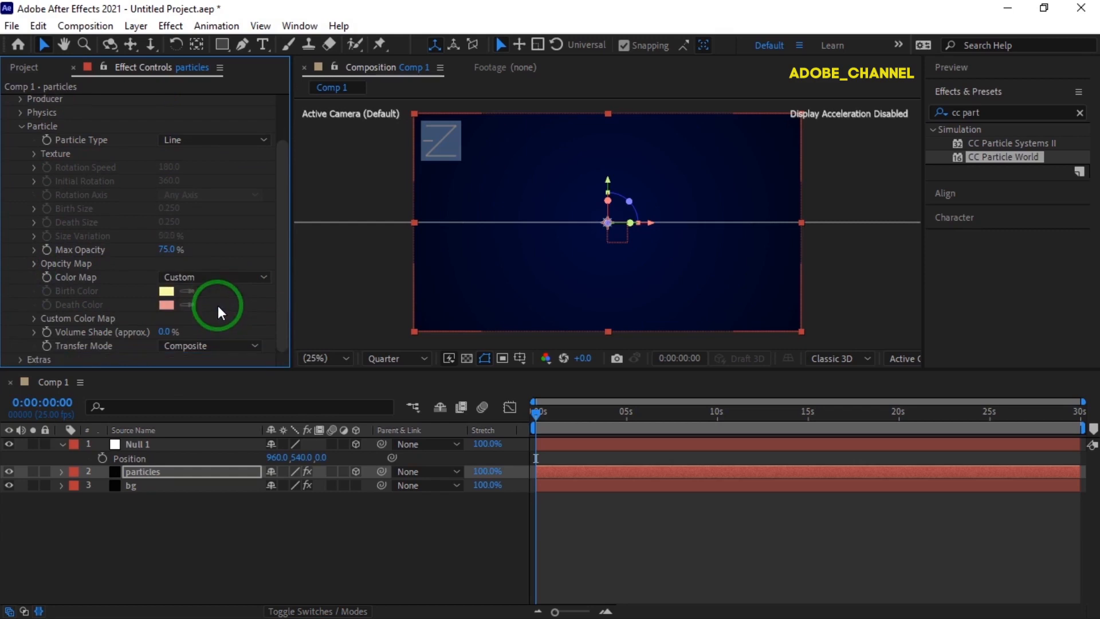
pyautogui.click(33, 319)
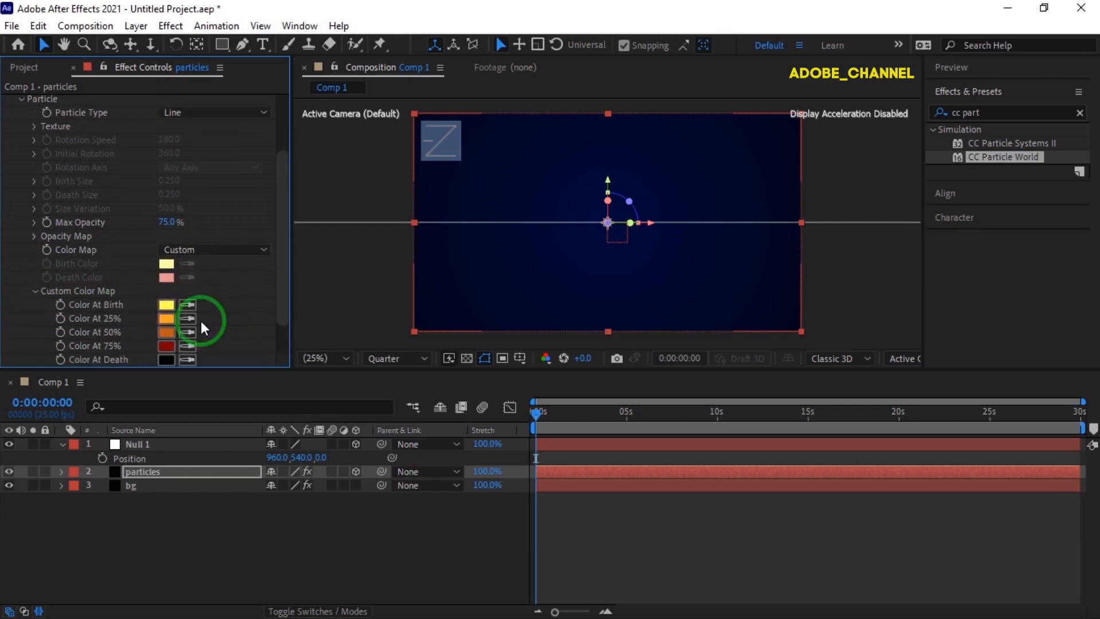
# Step: Enable keyframing for Color At Birth and set the colour to a bright, saturated cyan
pyautogui.click(60, 305)
pyautogui.click(166, 305)
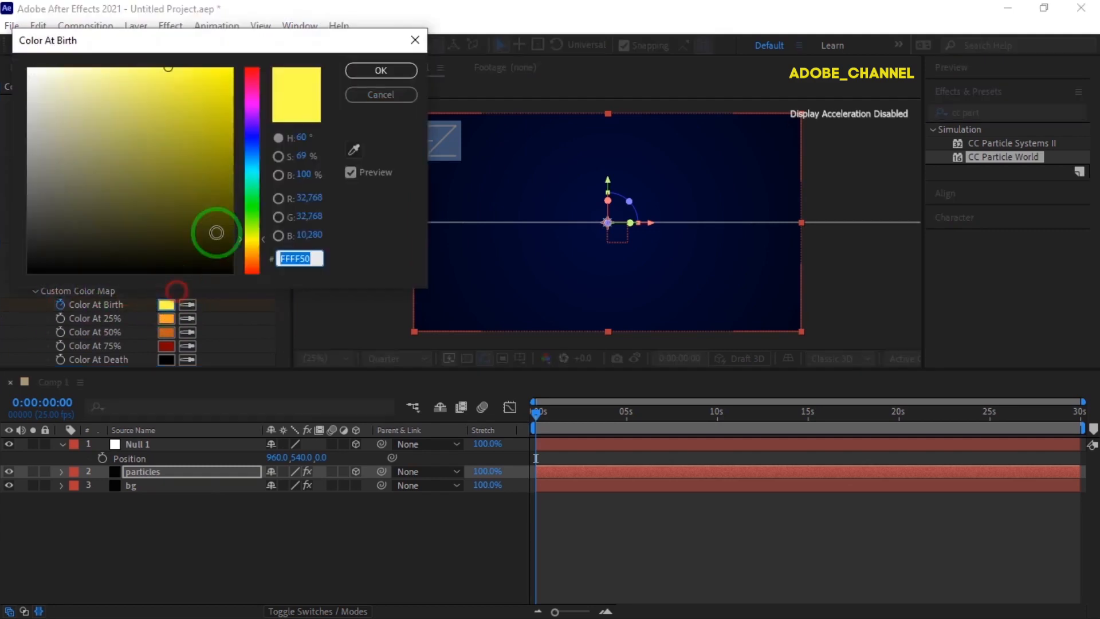
pyautogui.click(253, 173)
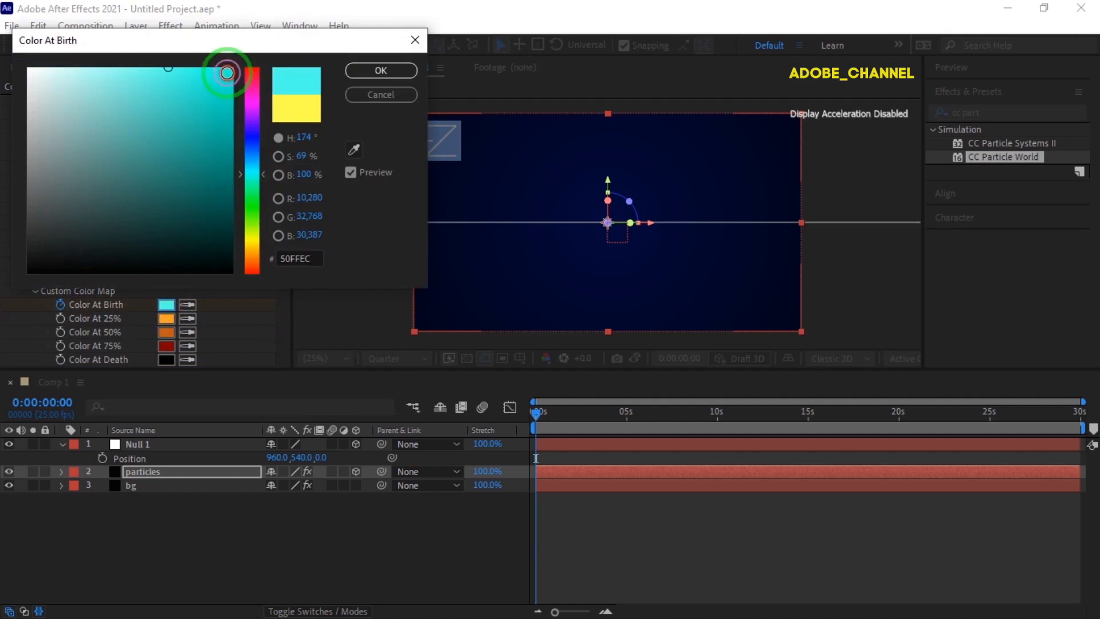
pyautogui.click(226, 73)
pyautogui.click(381, 70)
# Step: Enable keyframing for Color At 25% and Color At 50%, setting them to bright pinkish red and bright magenta respectively
pyautogui.click(167, 319)
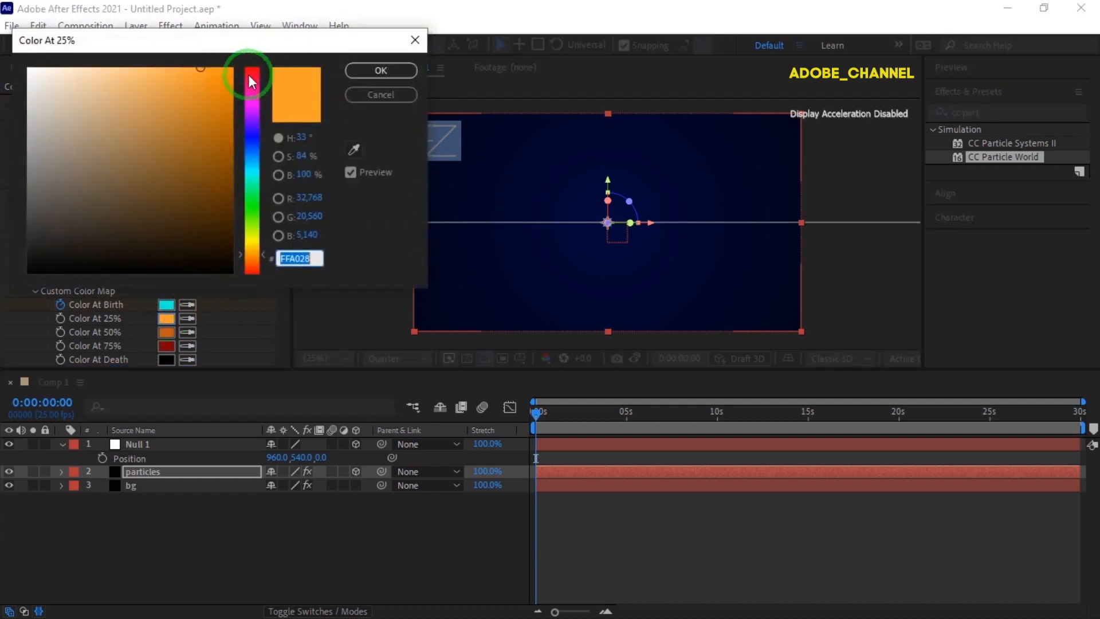
pyautogui.click(249, 76)
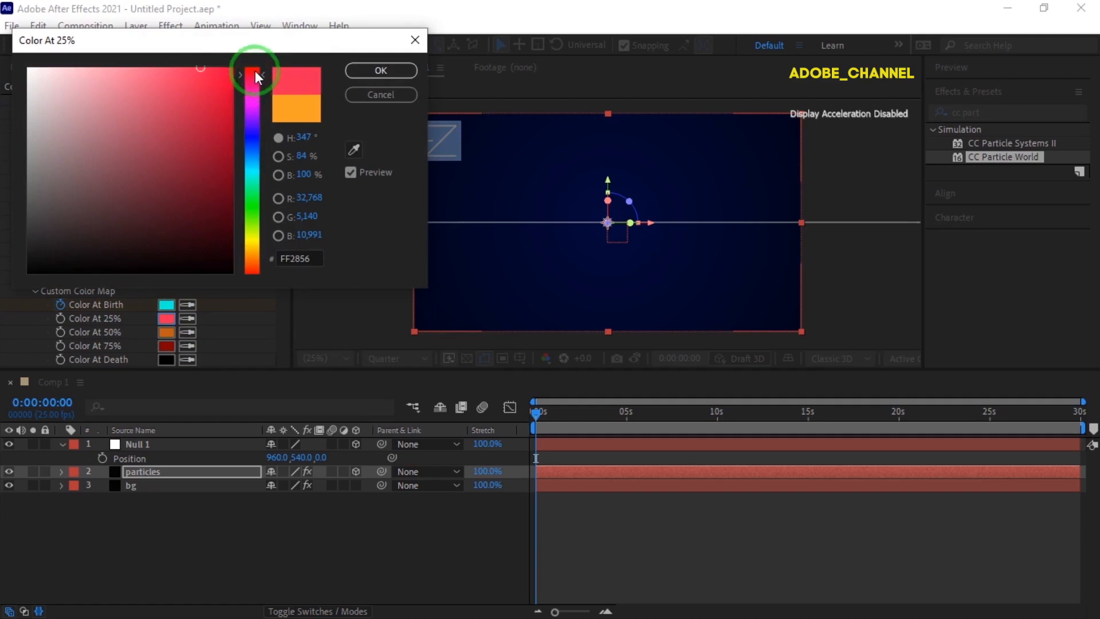
pyautogui.click(230, 70)
pyautogui.click(382, 70)
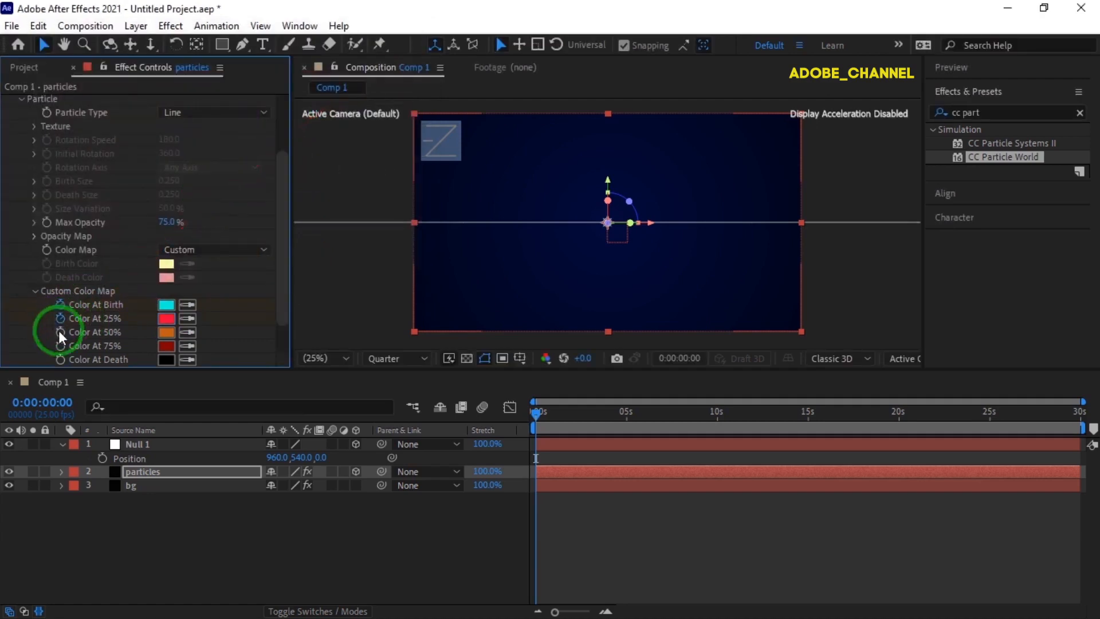
pyautogui.click(167, 333)
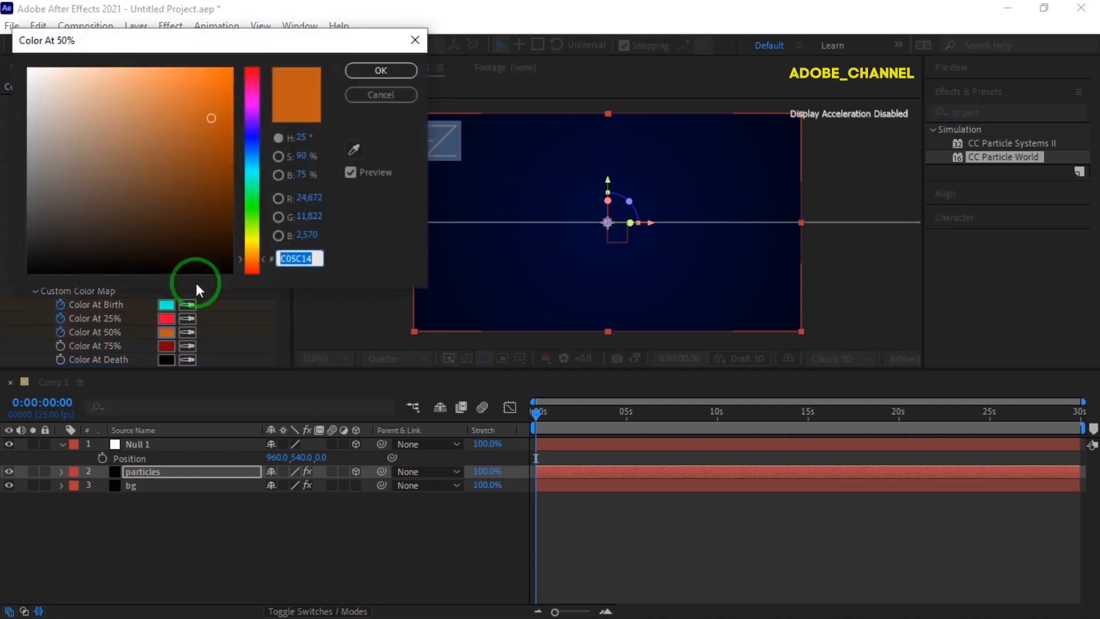
pyautogui.click(245, 101)
pyautogui.click(230, 73)
pyautogui.click(381, 70)
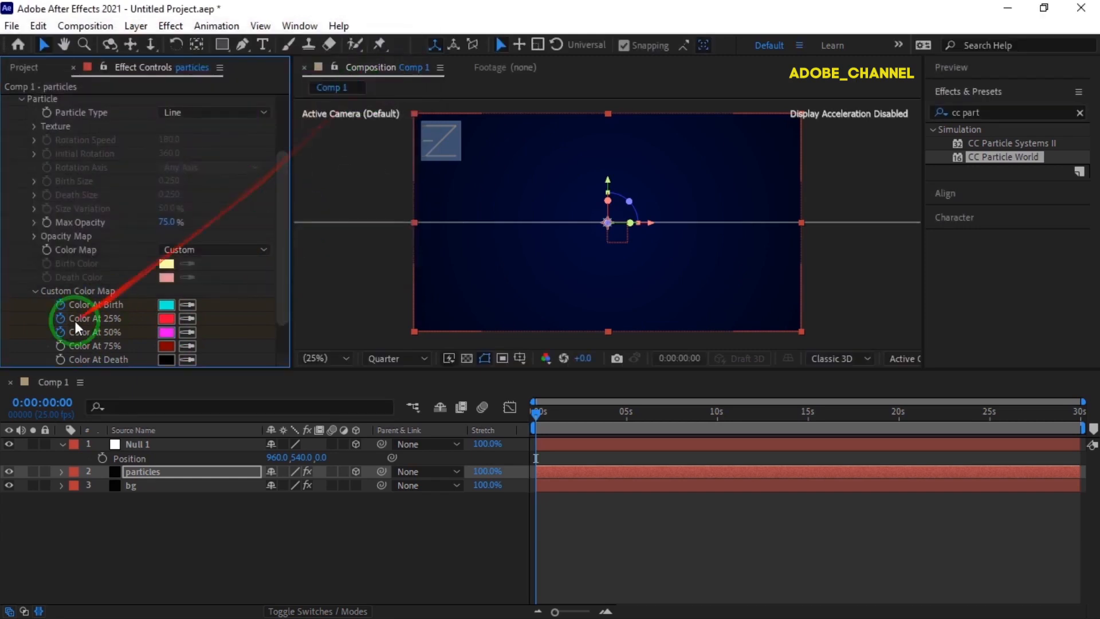
# Step: Enable keyframing for Color At 75% and Color At Death, setting them to bright yellow and saturated blue respectively
pyautogui.click(167, 347)
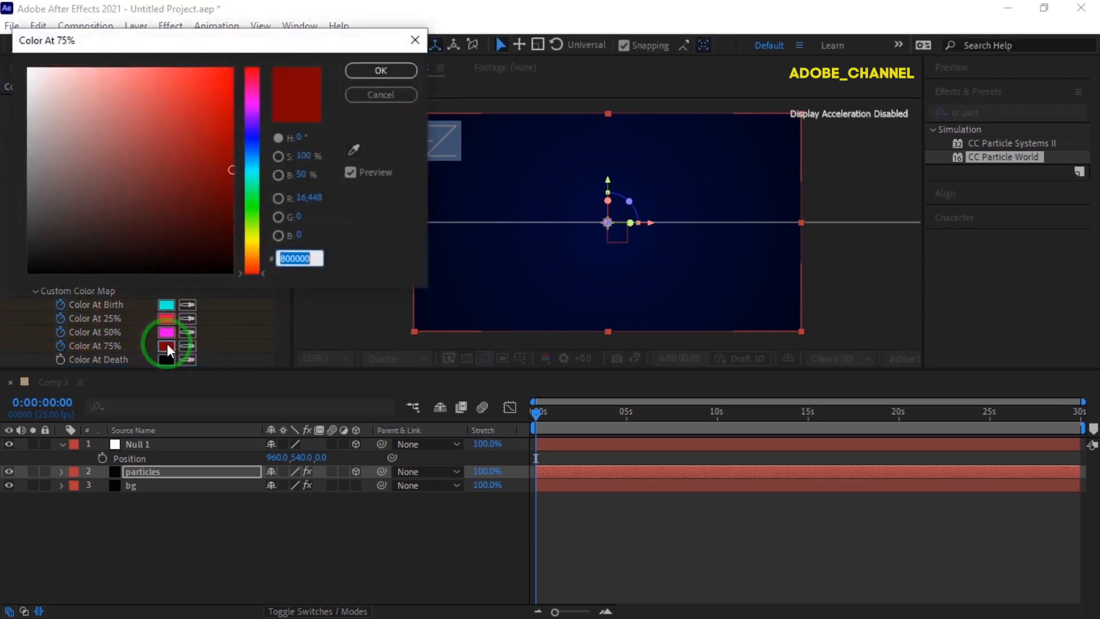
pyautogui.click(253, 244)
pyautogui.click(218, 78)
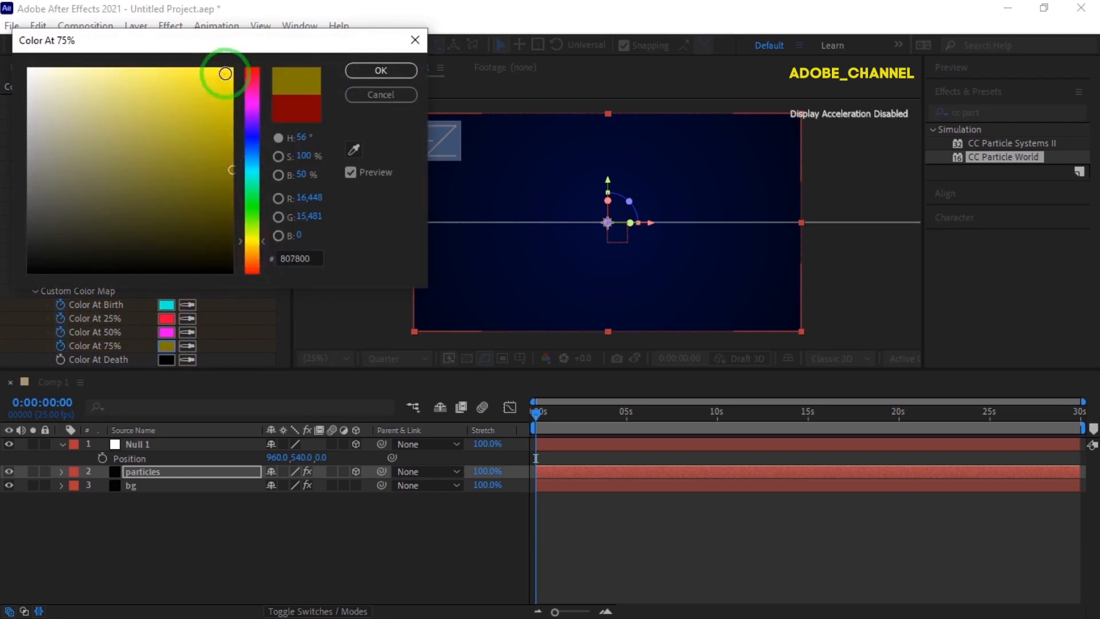
pyautogui.click(384, 70)
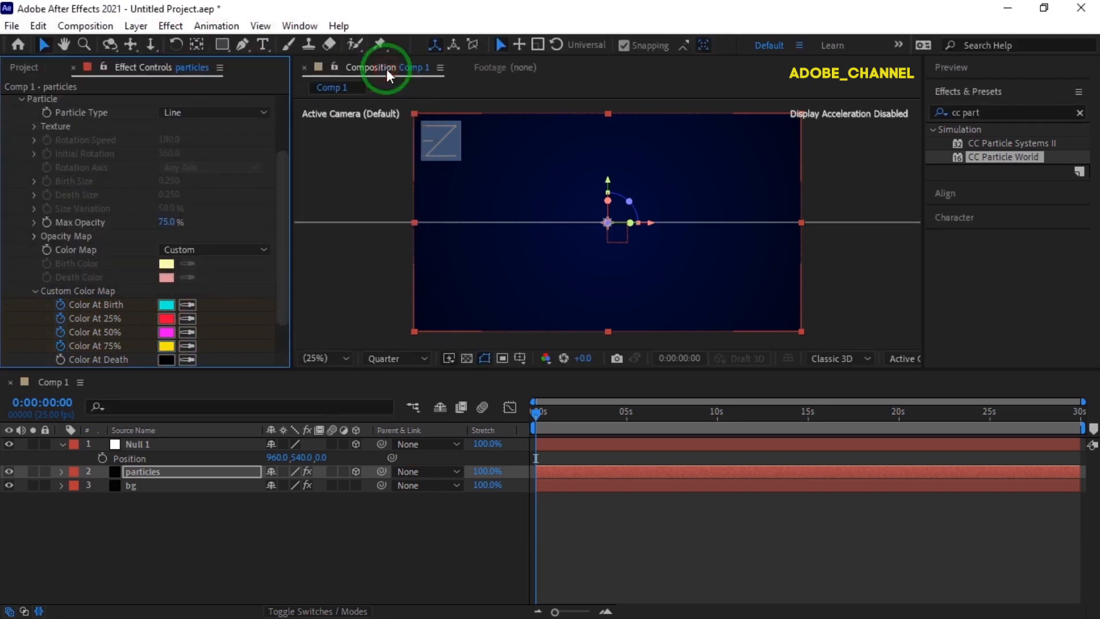
pyautogui.click(167, 361)
pyautogui.click(252, 136)
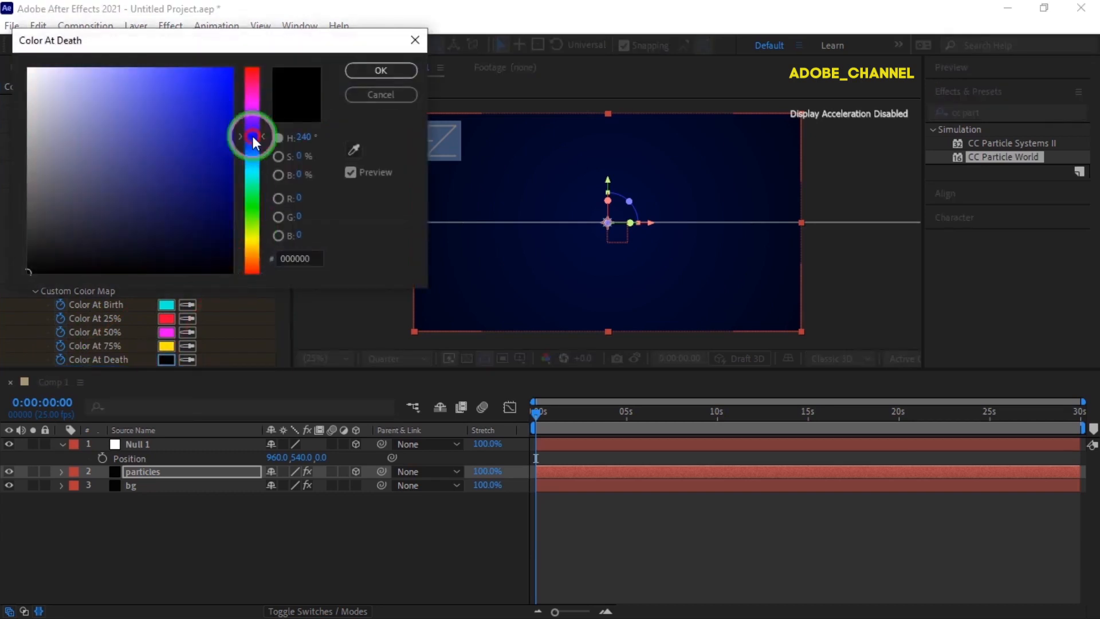
pyautogui.click(232, 82)
pyautogui.click(381, 70)
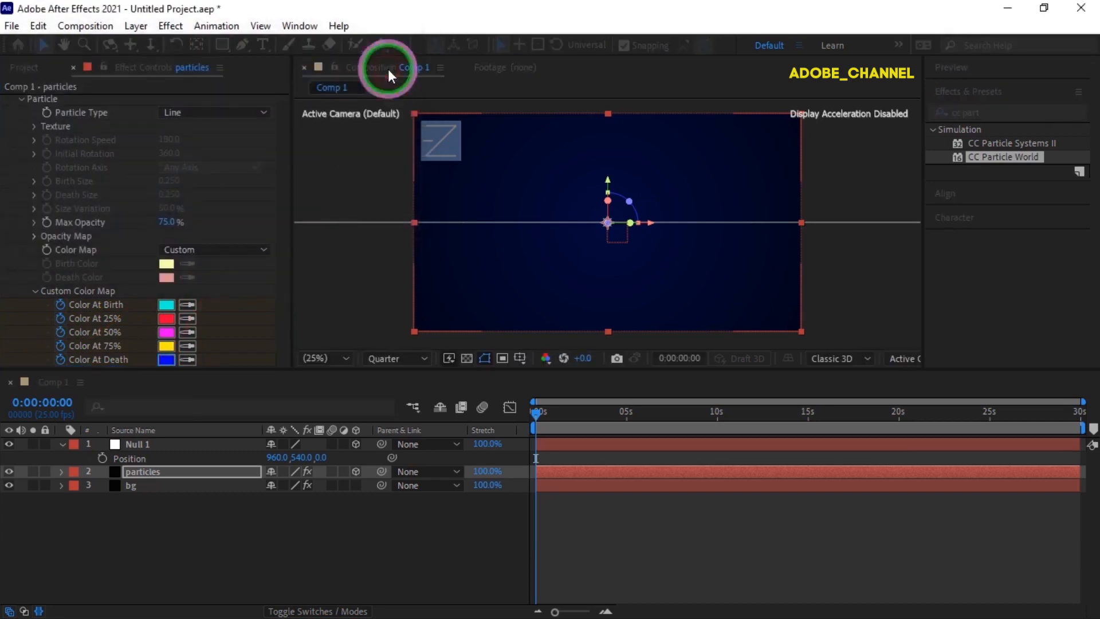
# Step: Set the particles' Max Opacity to 50% and collapse the Particle settings
pyautogui.click(166, 222)
pyautogui.write('50')
pyautogui.press('Return')
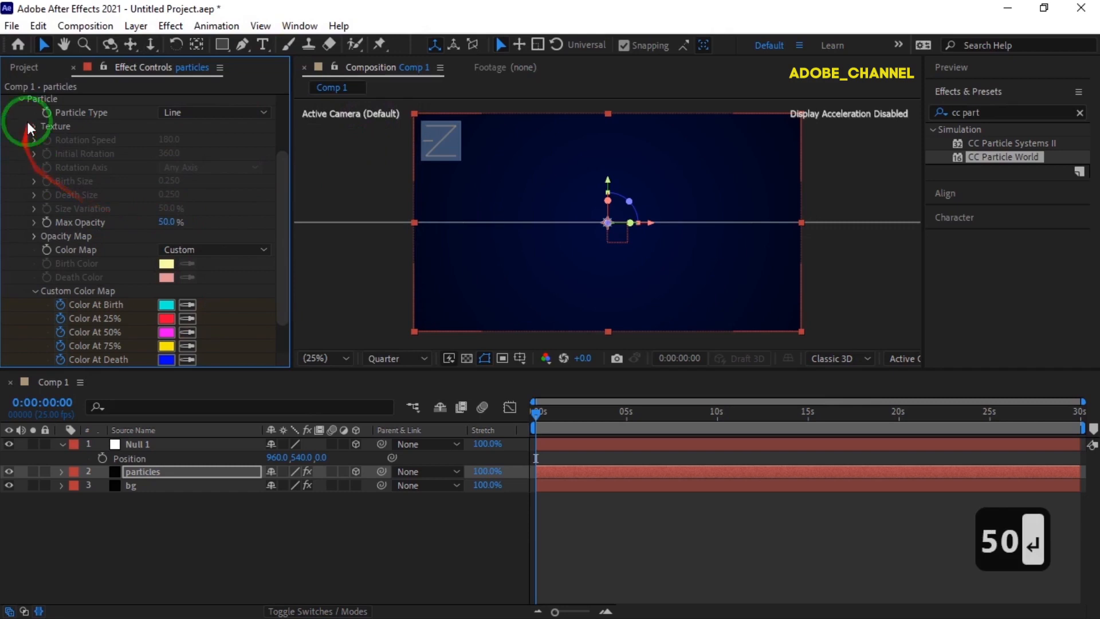
pyautogui.click(21, 99)
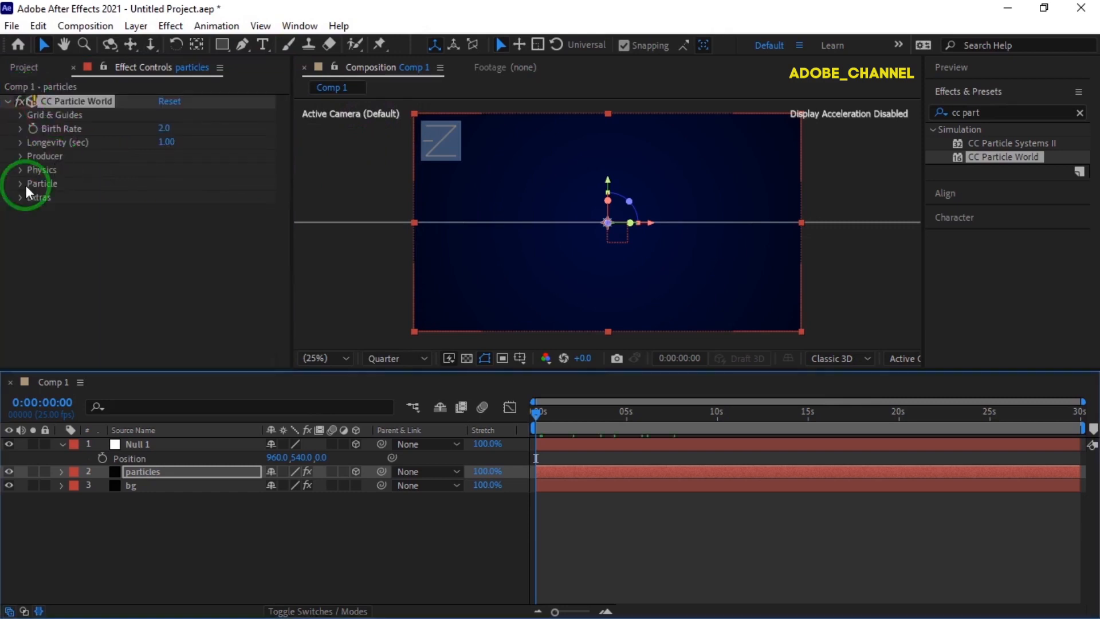
# Step: Show the Title/Action Safe overlay in the composition view and enlarge the view by making the timeline area shorter
pyautogui.click(521, 357)
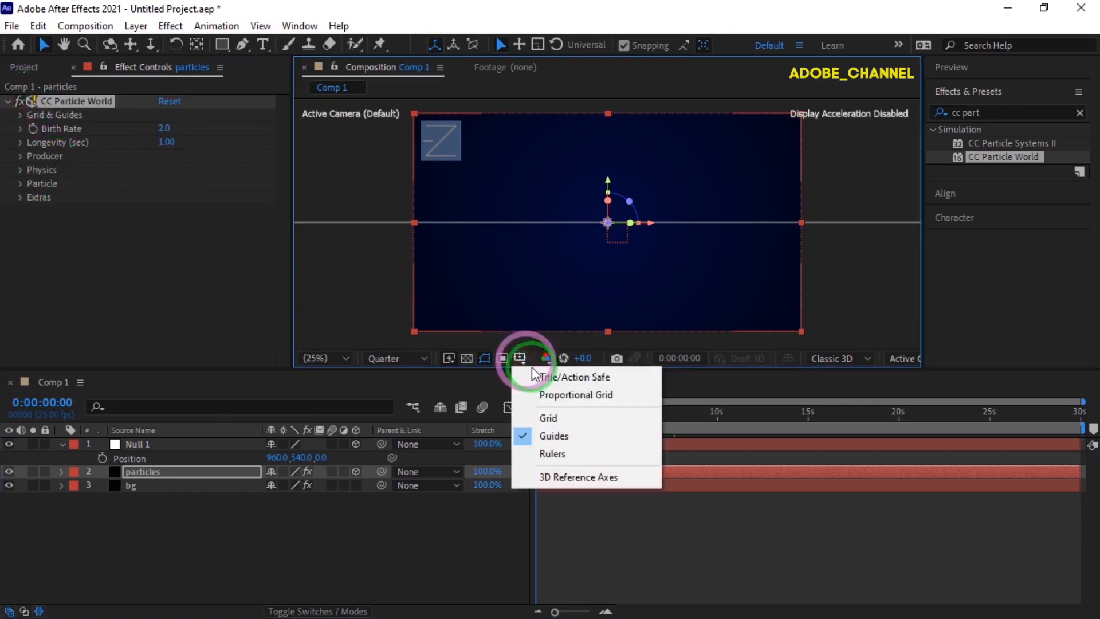
pyautogui.click(560, 376)
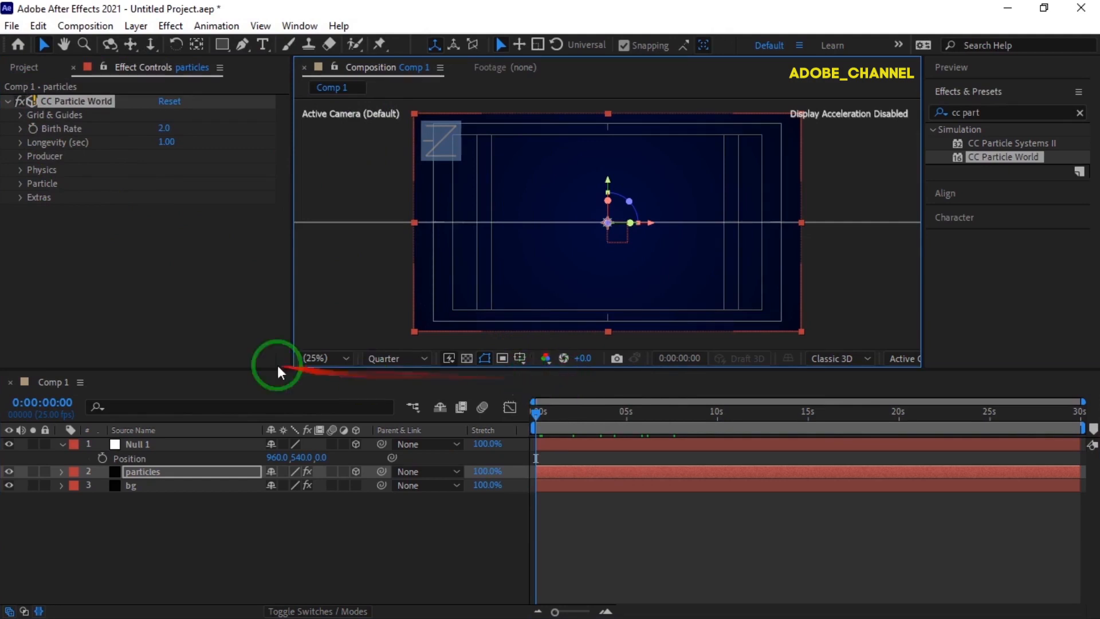
pyautogui.moveTo(267, 370); pyautogui.dragTo(265, 429)
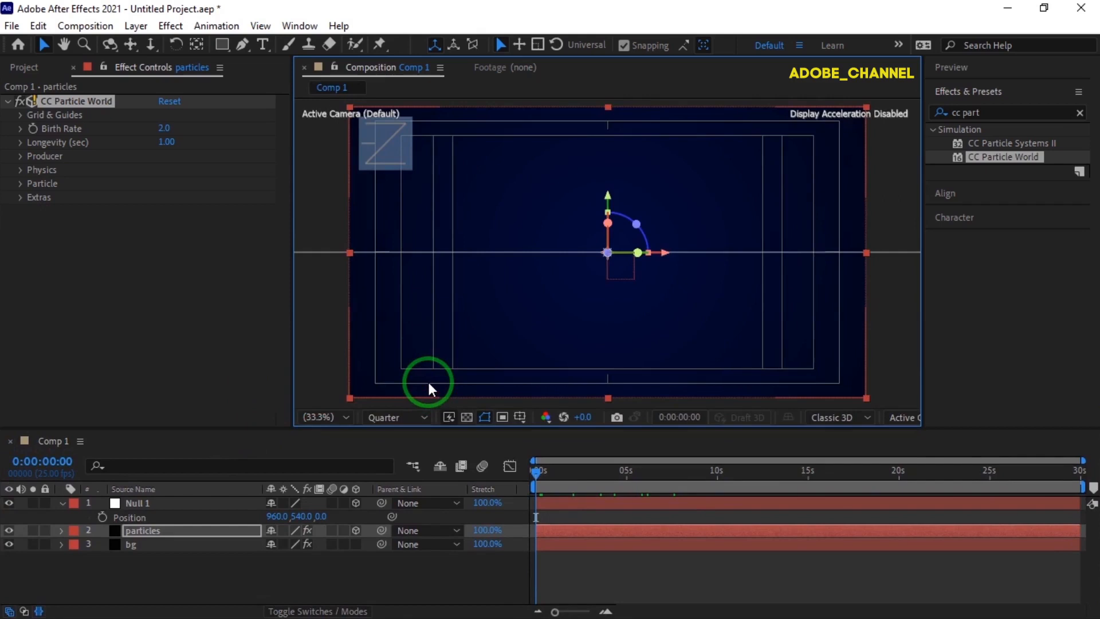
# Step: Hide the Null 1 layer and show rulers around the composition view
pyautogui.click(9, 503)
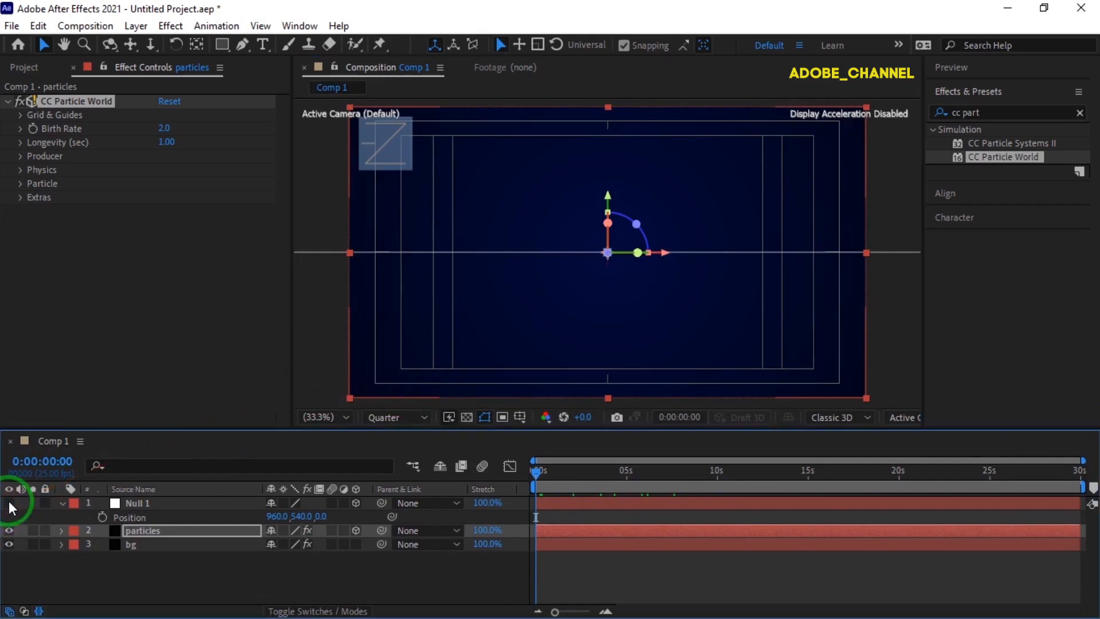
pyautogui.hotkey('ctrl', 'r')
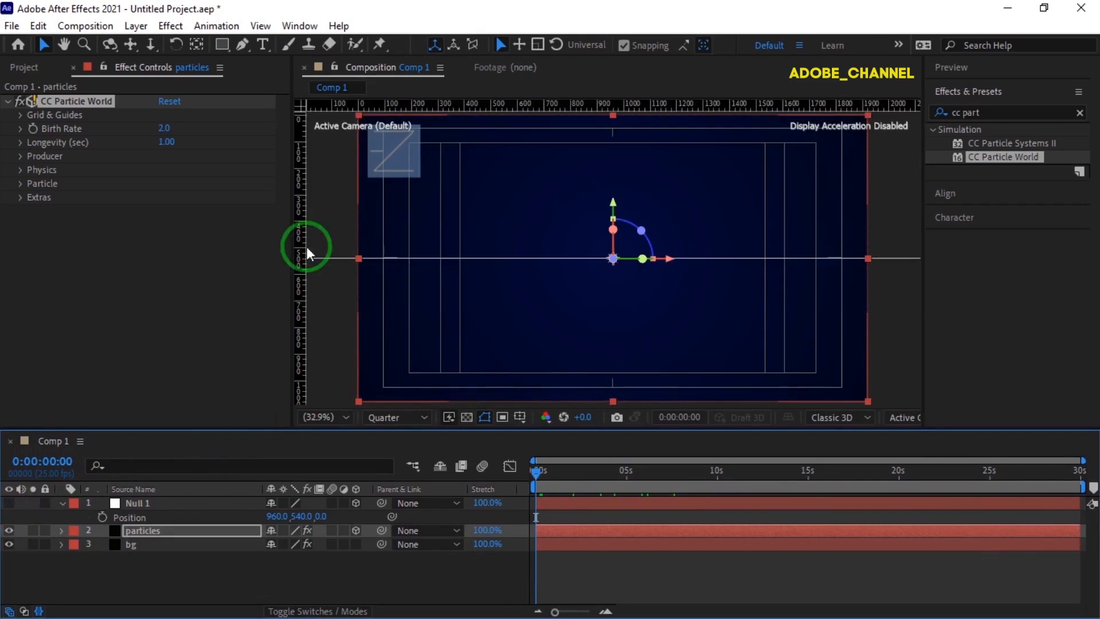
# Step: Place a vertical and a horizontal guide through the composition centre and make the Null 1 layer visible again
pyautogui.moveTo(305, 247); pyautogui.dragTo(612, 258)
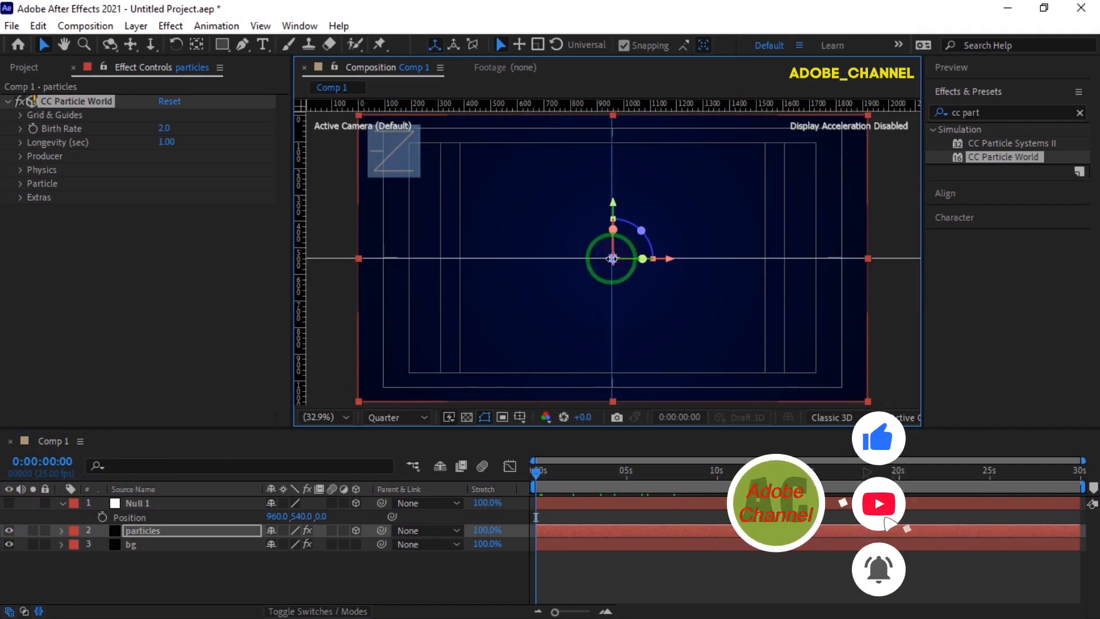
pyautogui.moveTo(585, 110); pyautogui.dragTo(588, 259)
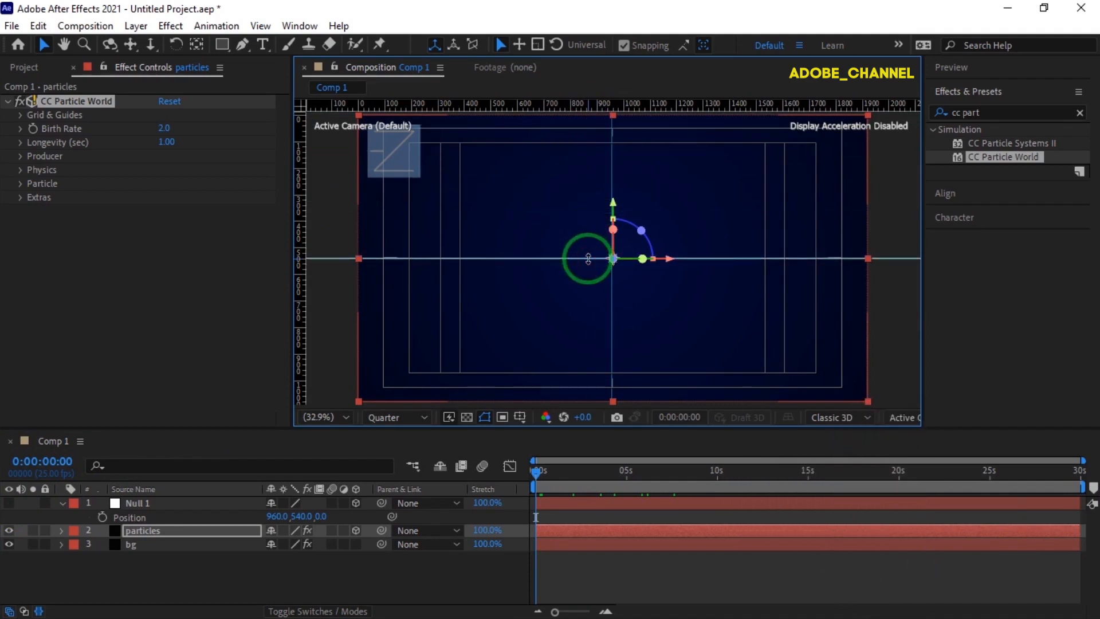
pyautogui.click(8, 504)
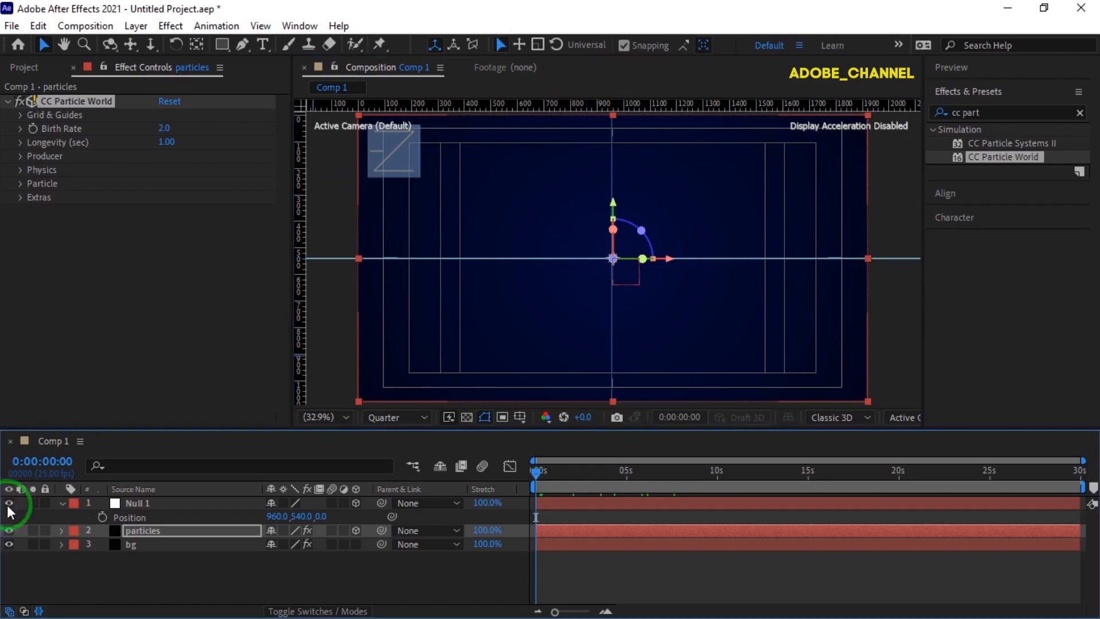
# Step: Move Null 1 down the vertical guide to position 958, 923.2 and enable Position keyframing at 0:00:00:00
pyautogui.click(173, 508)
pyautogui.moveTo(628, 270); pyautogui.dragTo(628, 375)
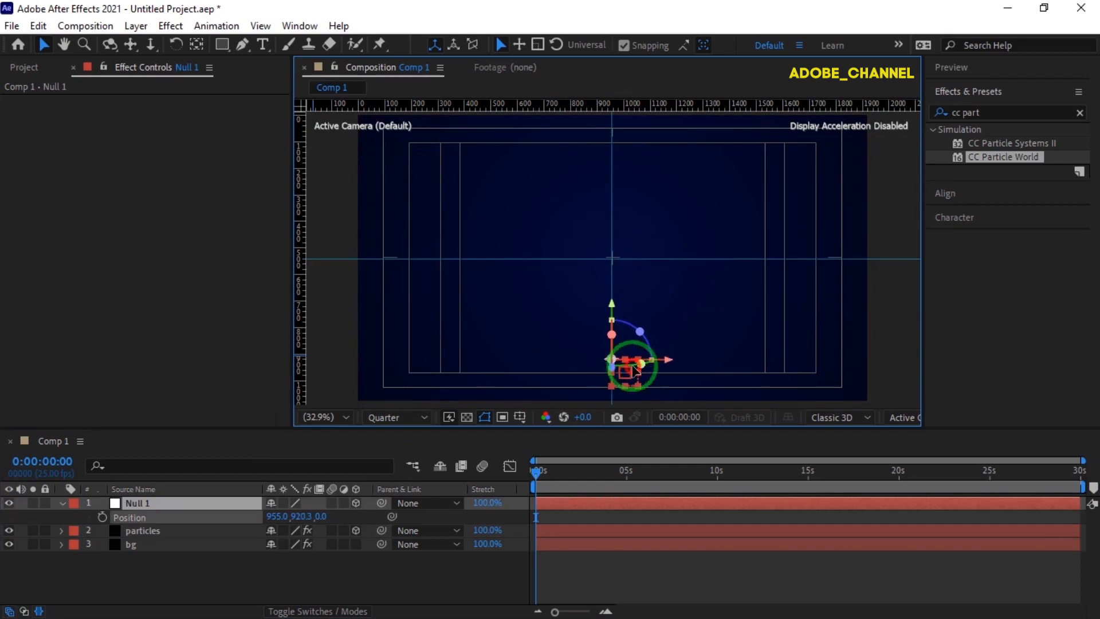
pyautogui.press('Right')
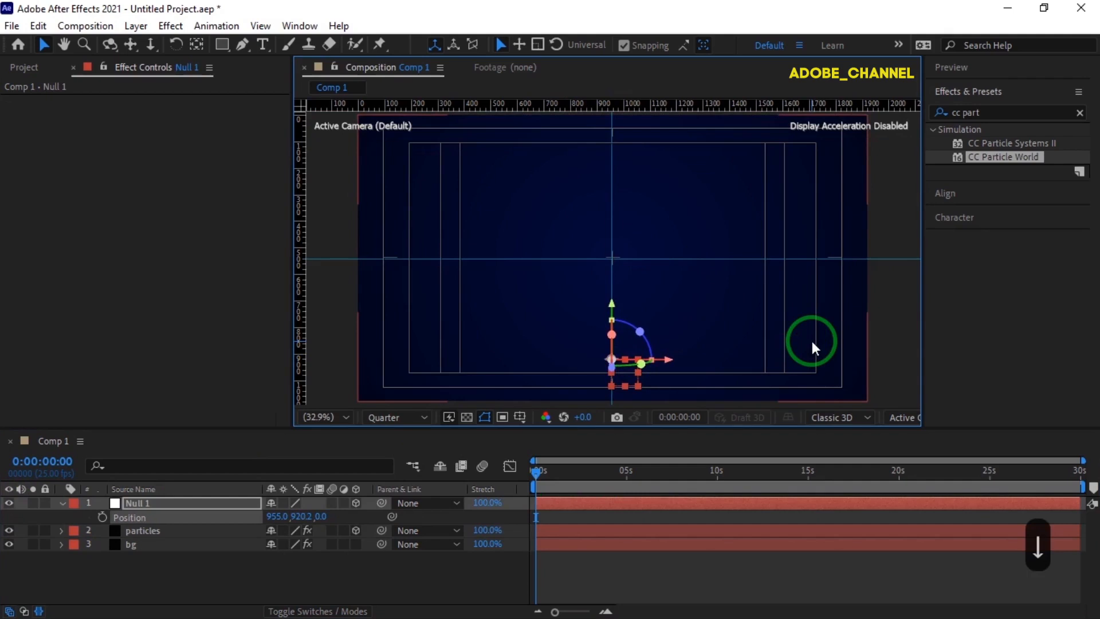
pyautogui.press('Down')
pyautogui.press('Down')
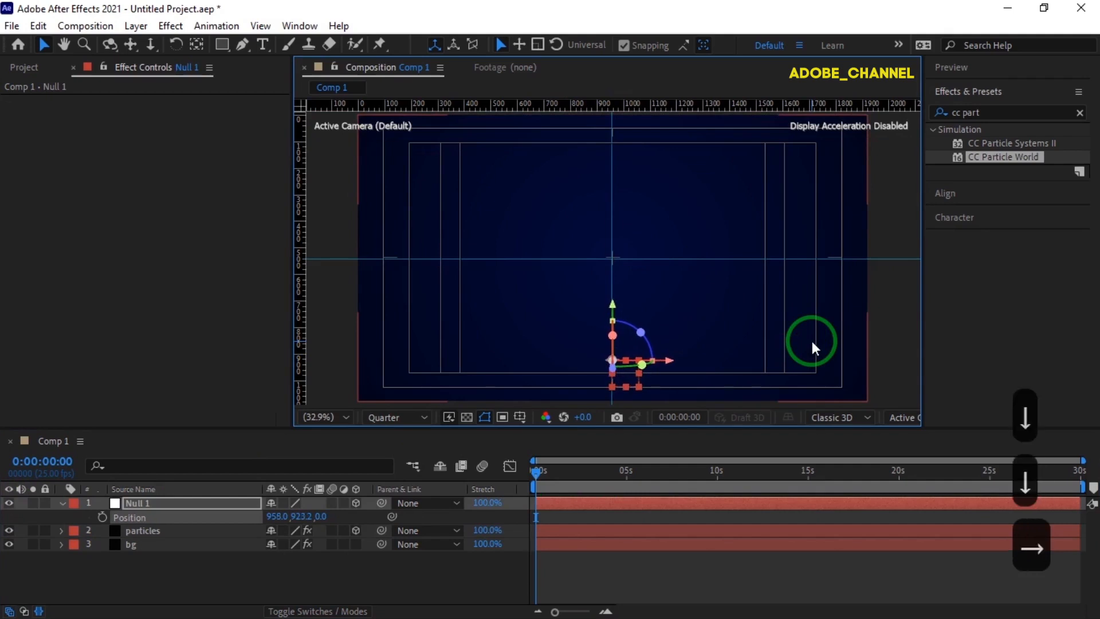
pyautogui.press('Right')
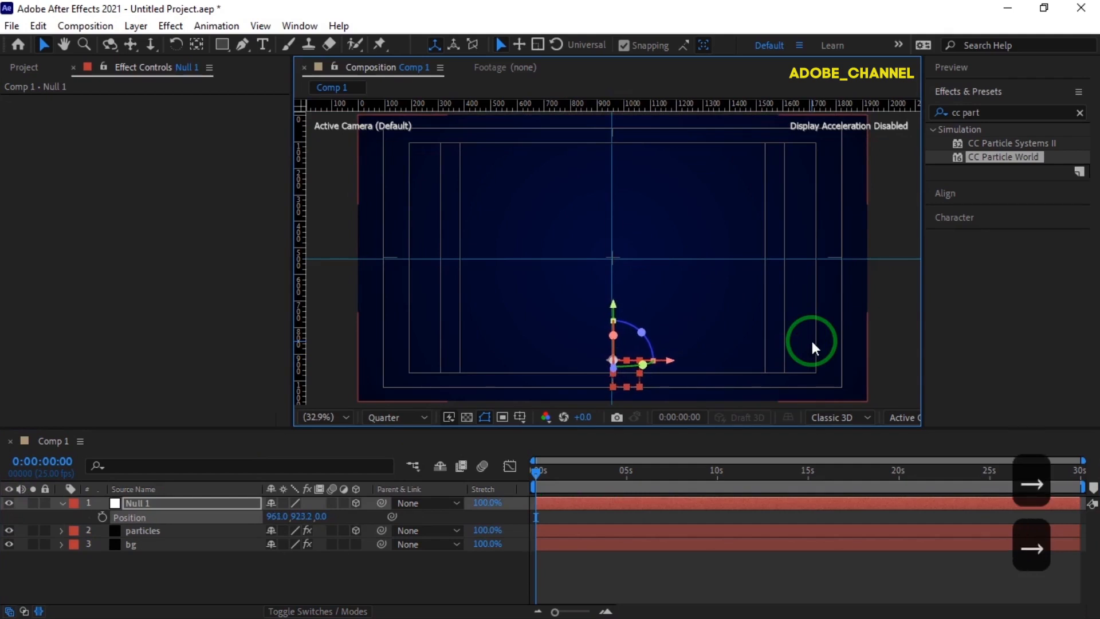
pyautogui.press('Left')
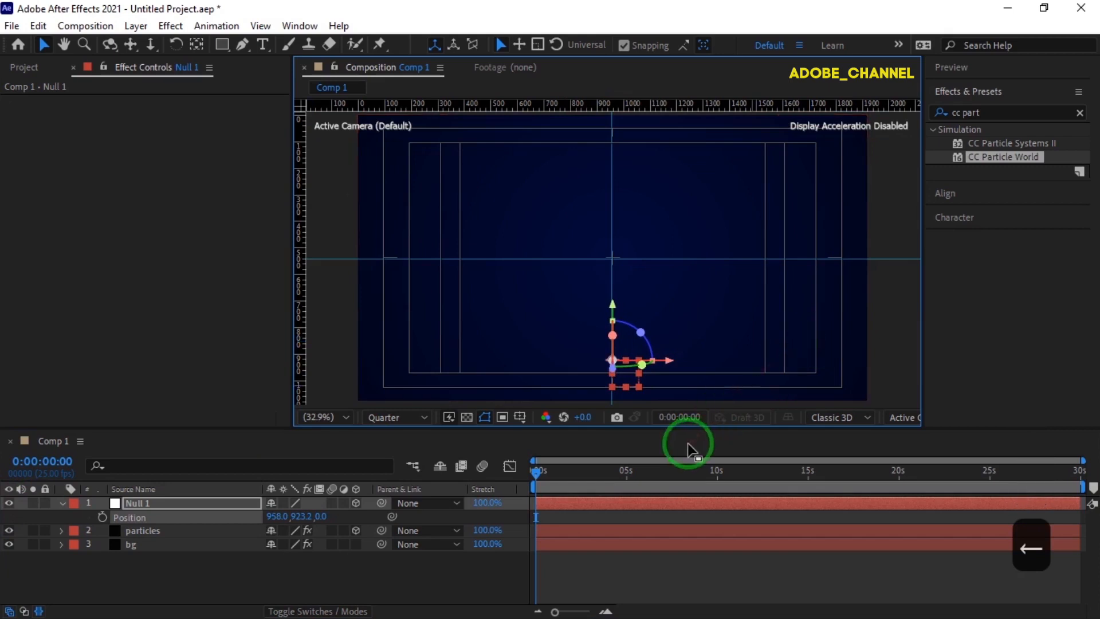
pyautogui.click(102, 517)
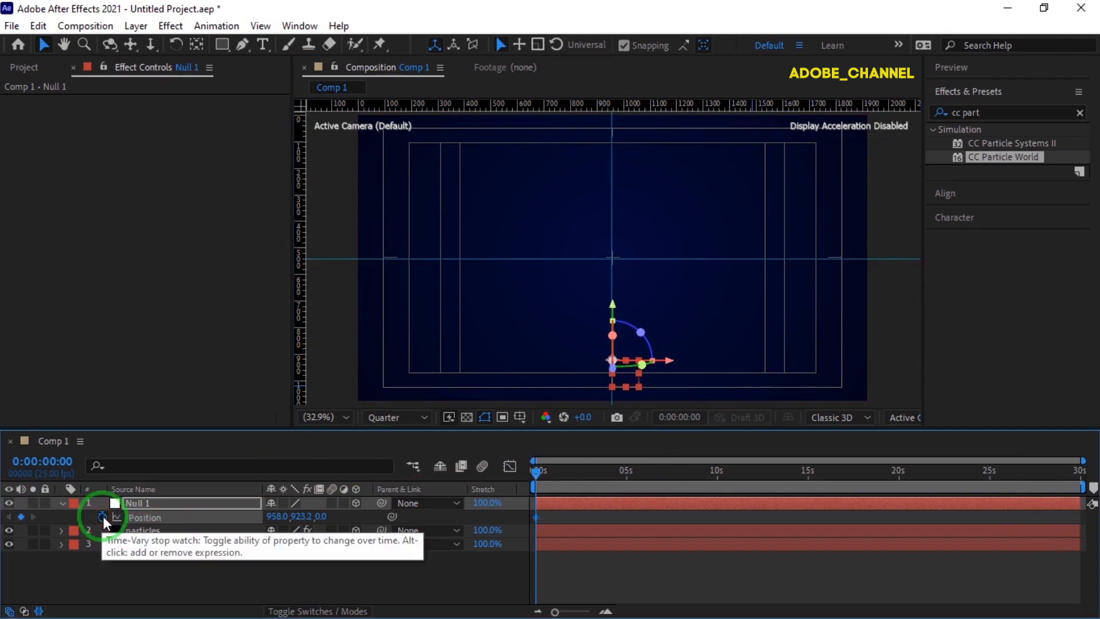
# Step: At 0:00:00:21, keyframe Null 1 at position 383, 244.8 in the upper-left area of the composition
pyautogui.click(52, 466)
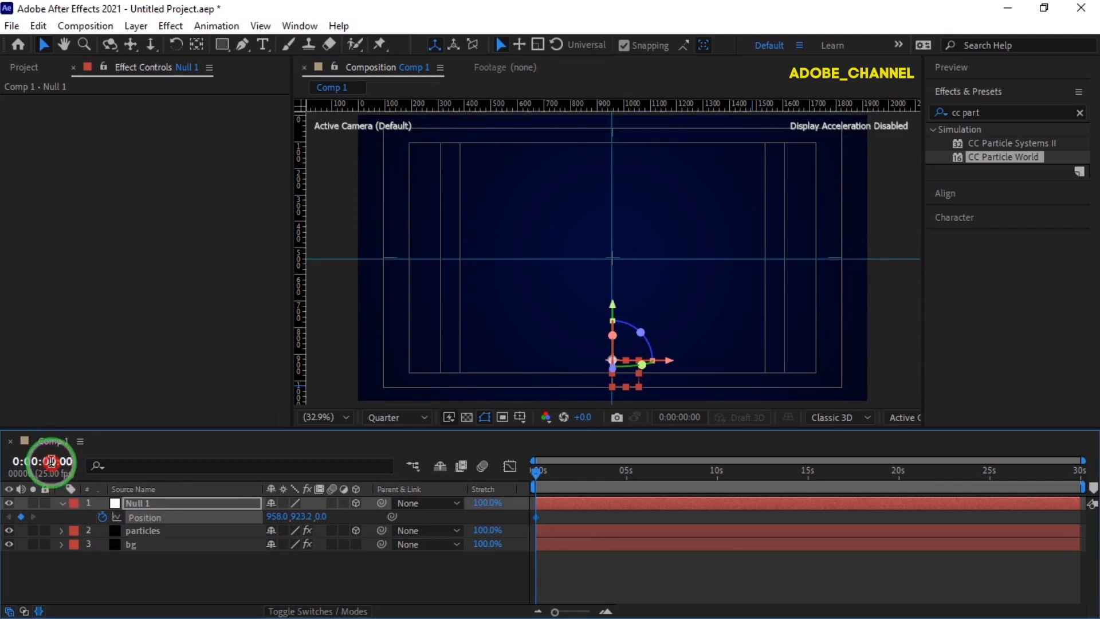
pyautogui.write('2')
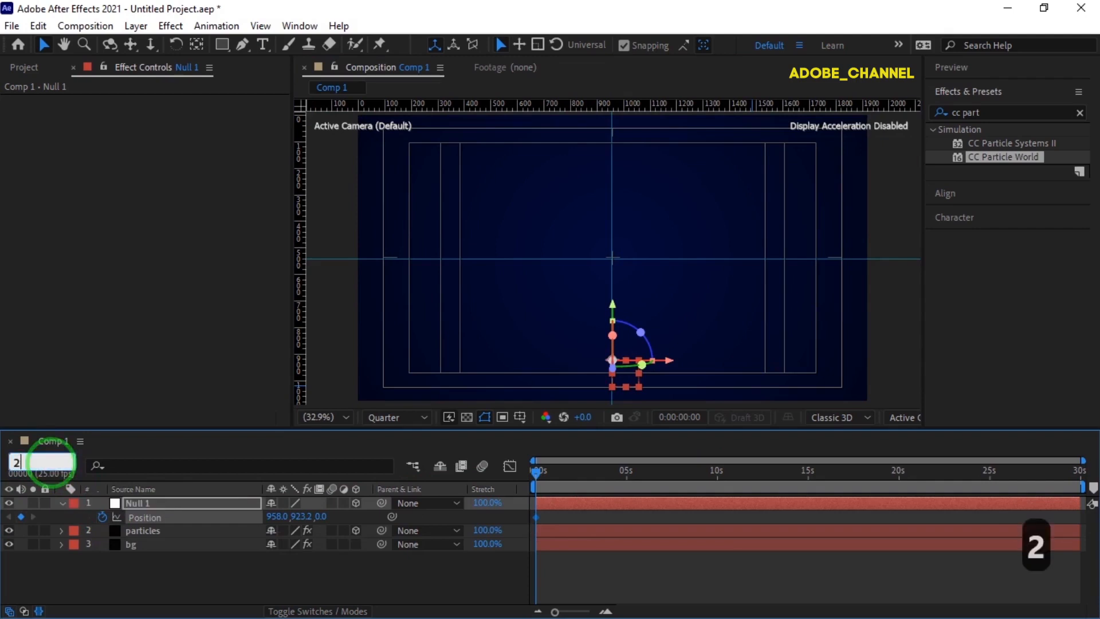
pyautogui.write('1')
pyautogui.press('Return')
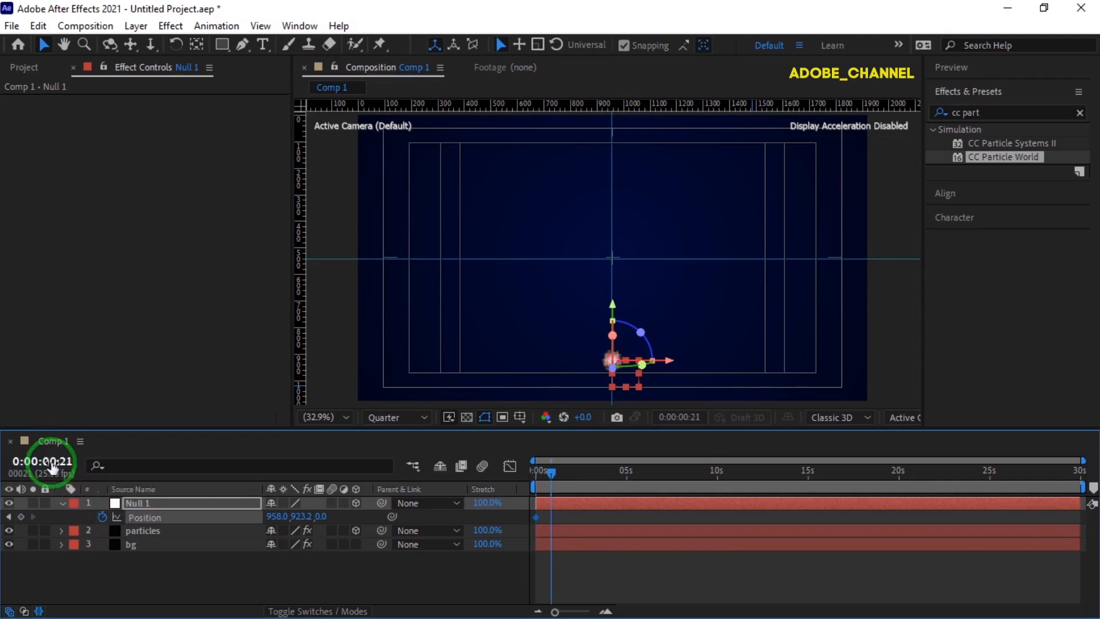
pyautogui.moveTo(623, 374); pyautogui.dragTo(470, 200)
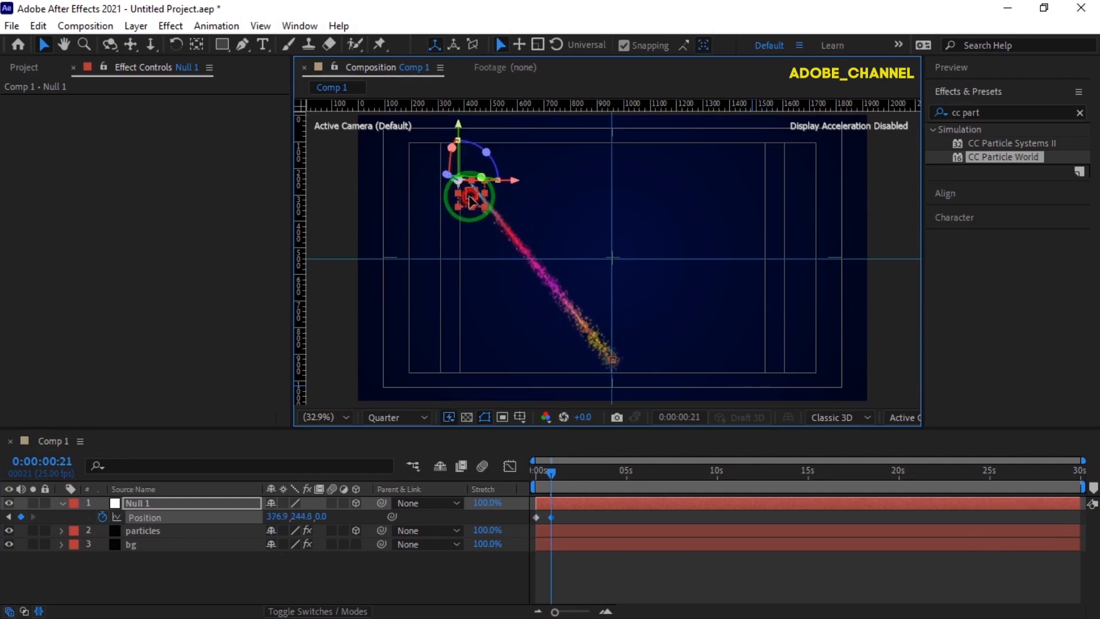
pyautogui.moveTo(469, 200); pyautogui.dragTo(472, 200)
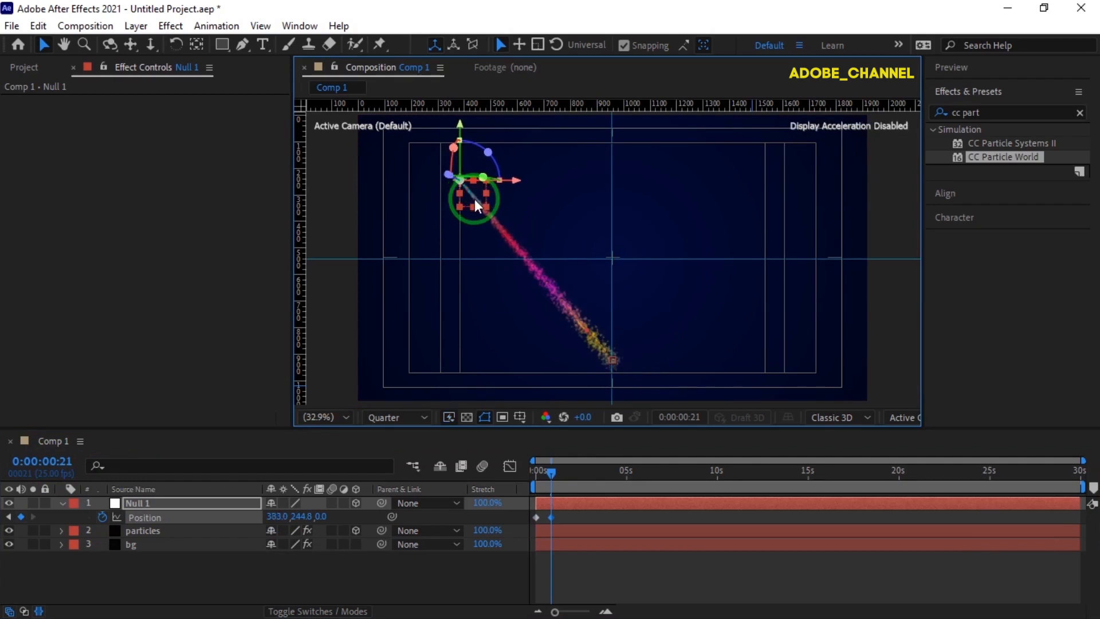
# Step: At 0:00:02:05, keyframe Null 1 at position 955, 281.3 on the vertical guide
pyautogui.click(52, 462)
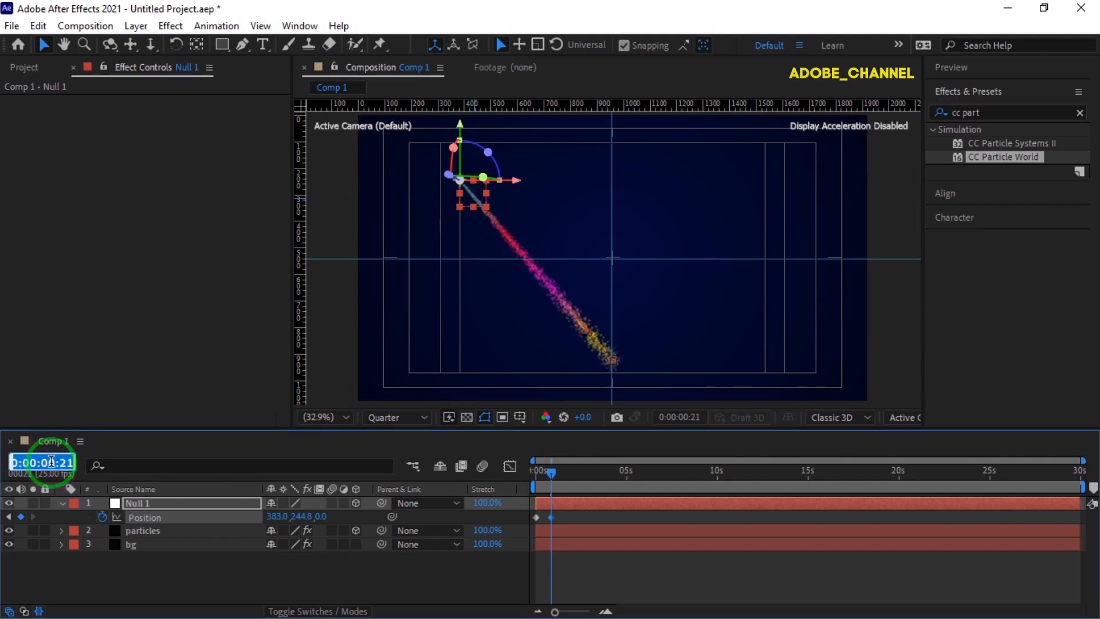
pyautogui.write('205')
pyautogui.press('Return')
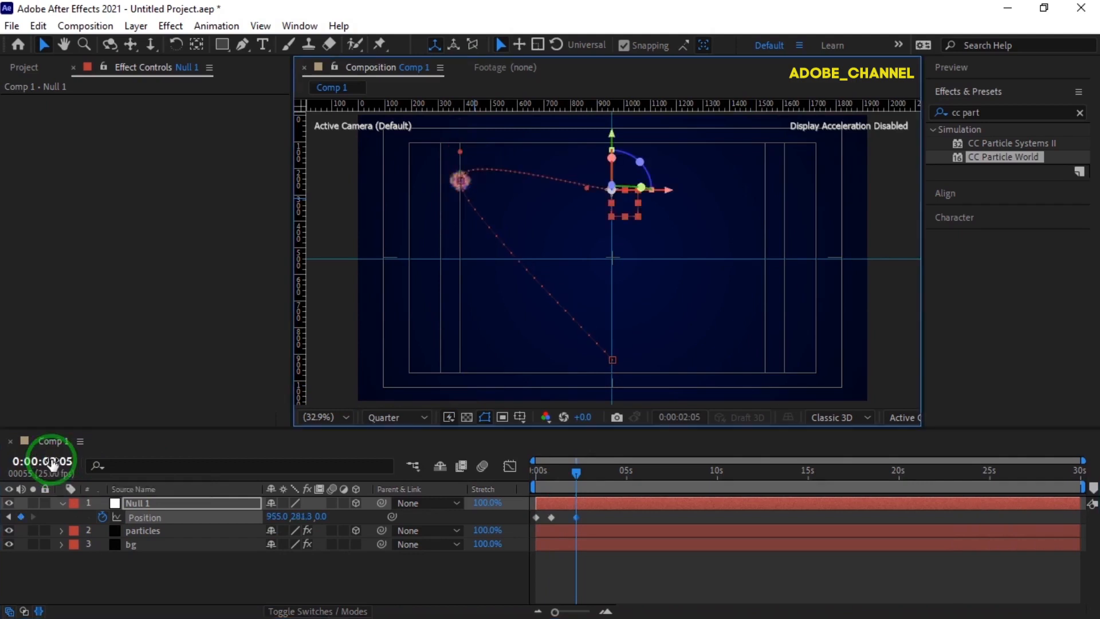
# Step: At 0:00:03:05, keyframe Null 1 at about position 1527, 244.8, mirroring the upper-left keyframe
pyautogui.click(52, 462)
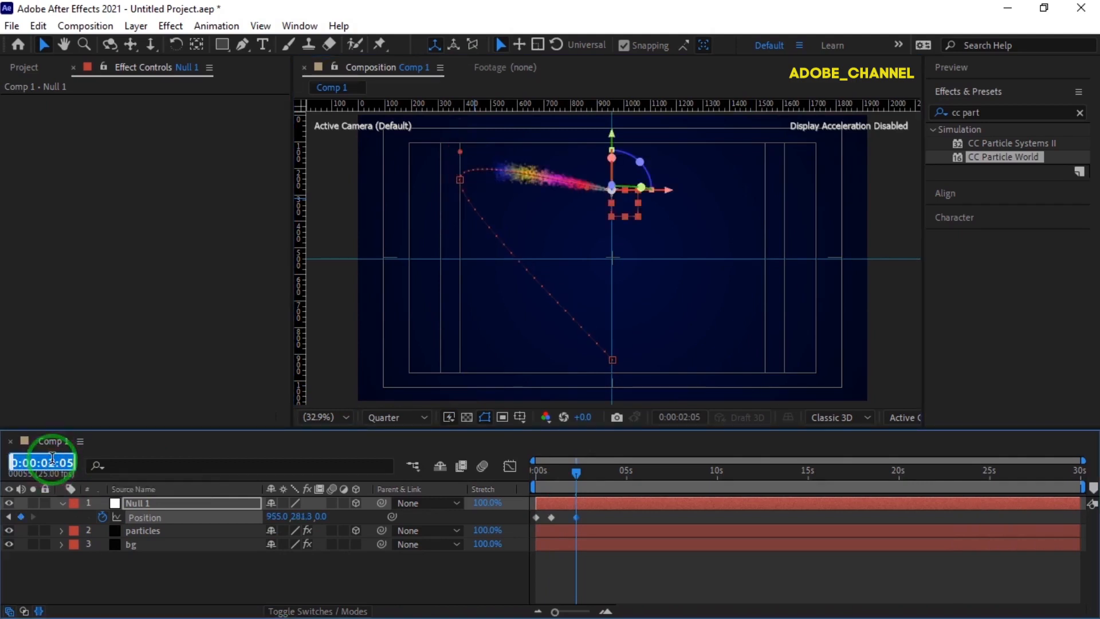
pyautogui.write('305')
pyautogui.press('Return')
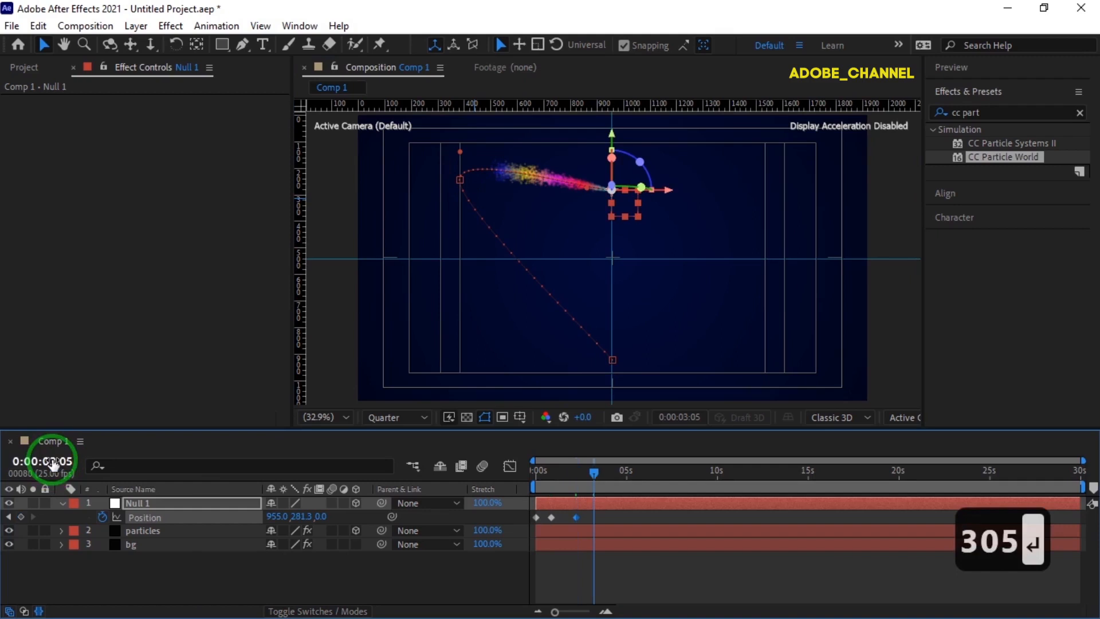
pyautogui.click(624, 198)
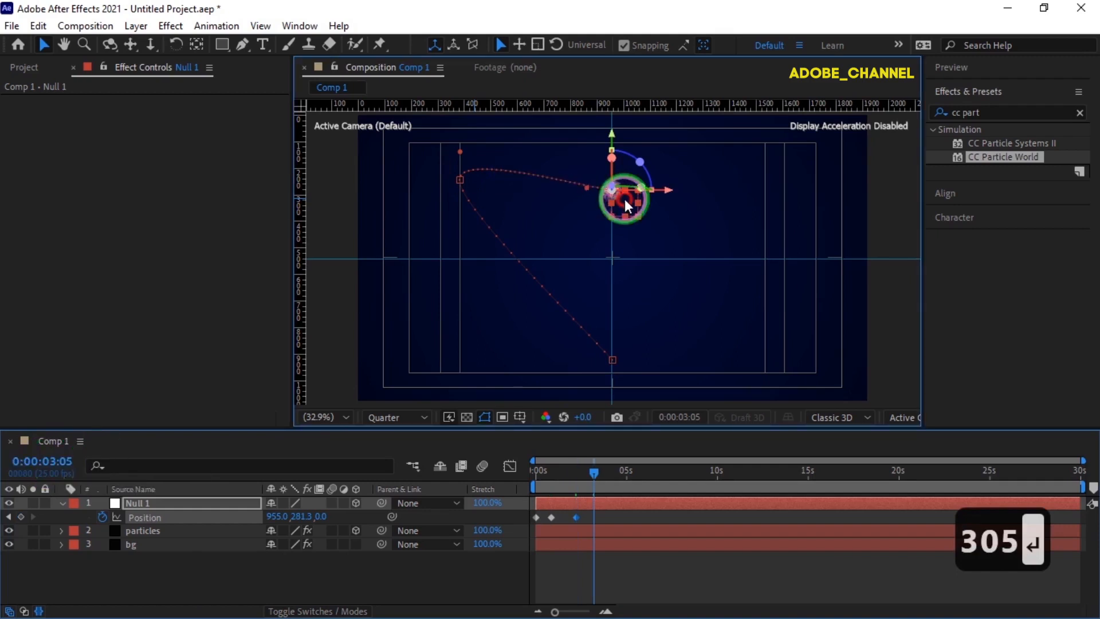
pyautogui.moveTo(625, 198); pyautogui.dragTo(775, 191)
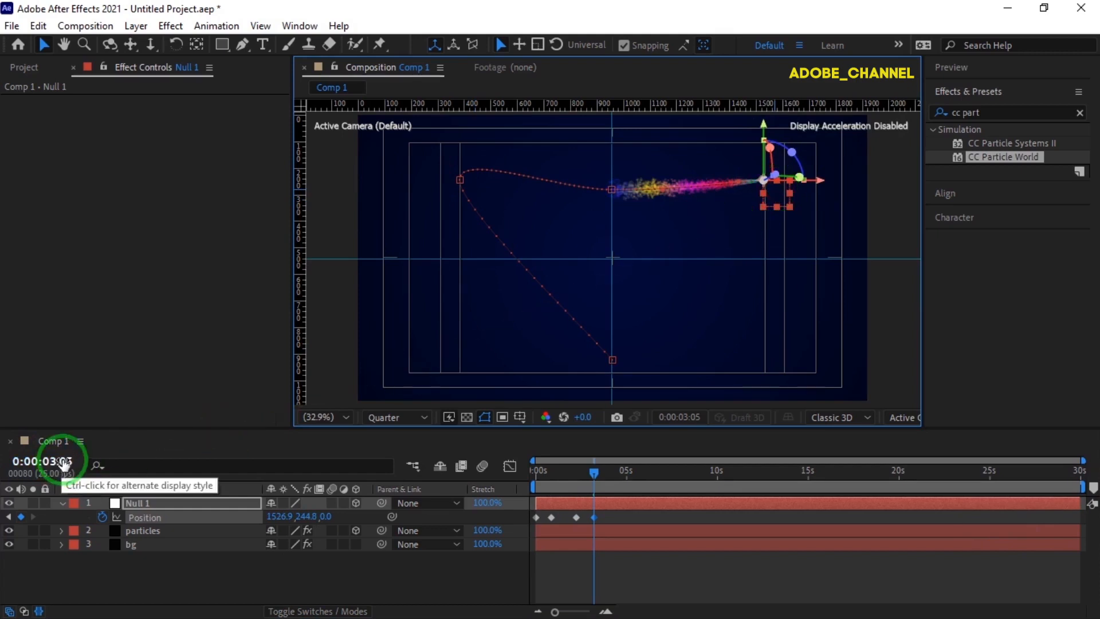
# Step: Copy Null 1's first Position keyframe to 0:00:04:05 to close the motion path
pyautogui.click(538, 516)
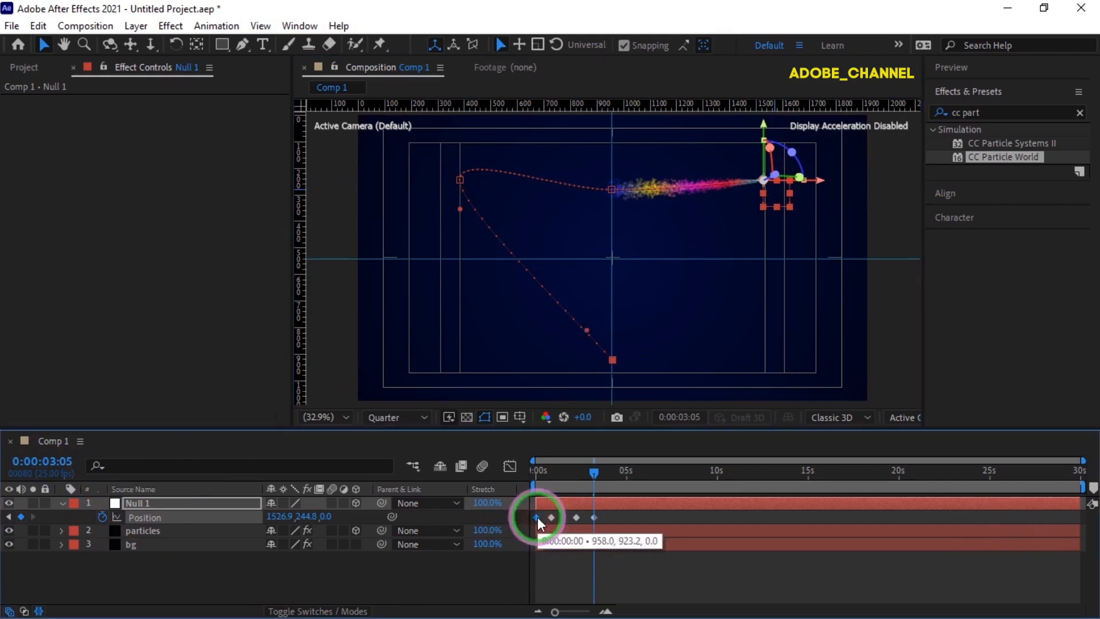
pyautogui.press('ctrl')
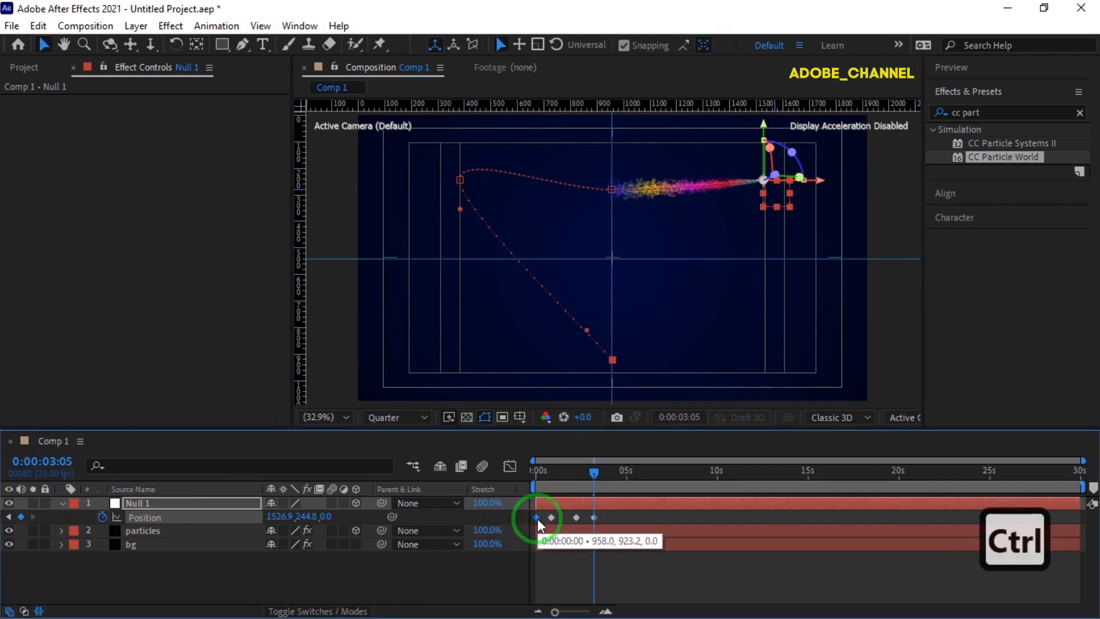
pyautogui.hotkey('ctrl', 'c')
pyautogui.click(51, 463)
pyautogui.write('405')
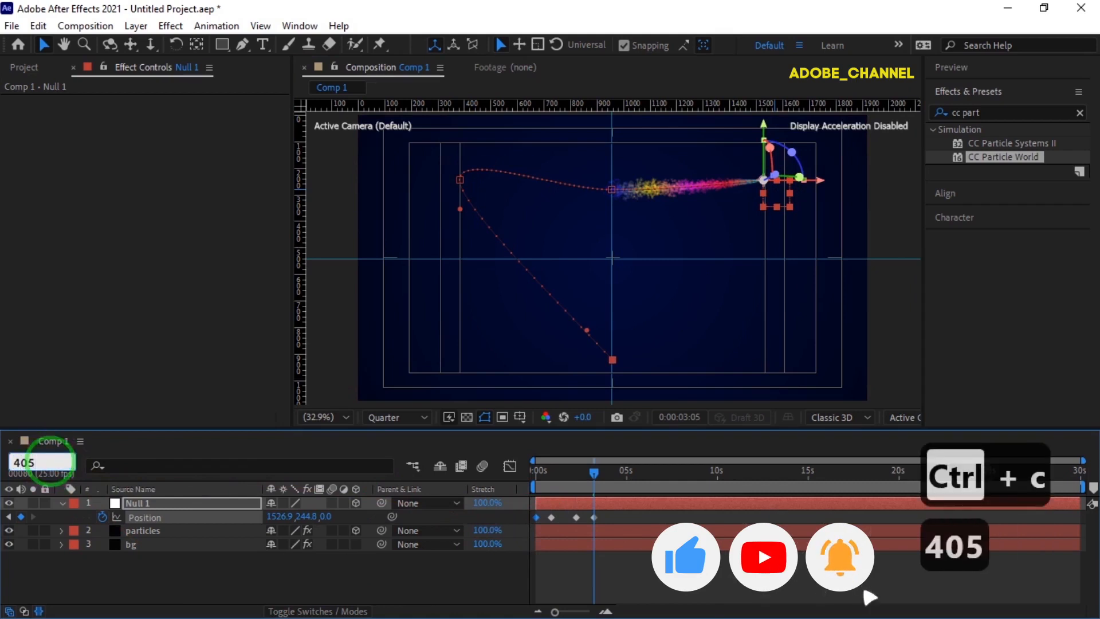
pyautogui.press('Return')
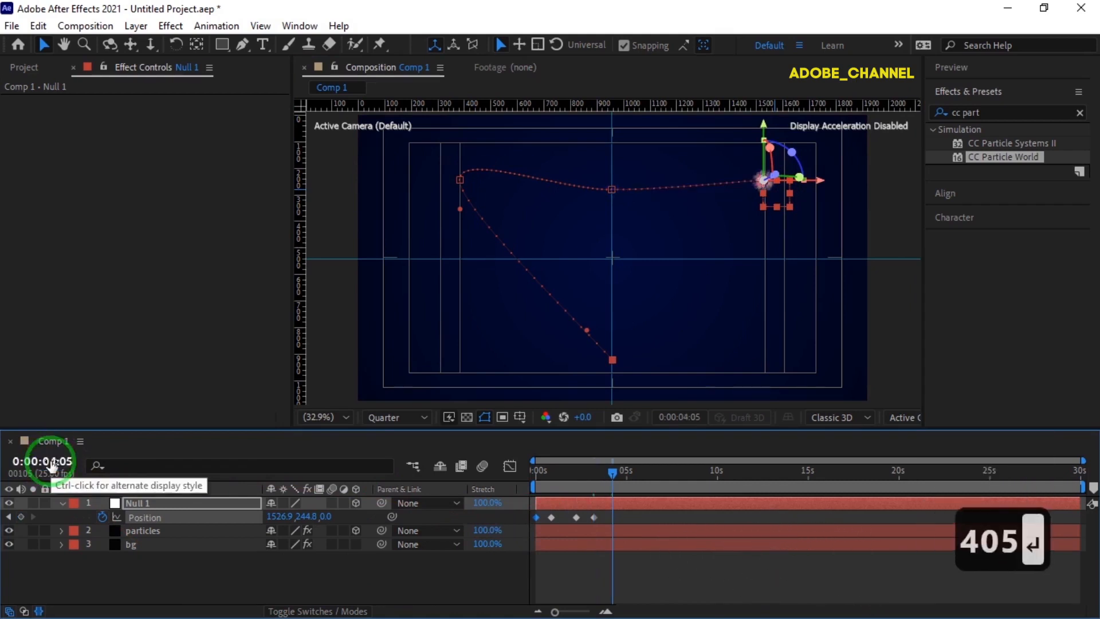
pyautogui.hotkey('ctrl', 'v')
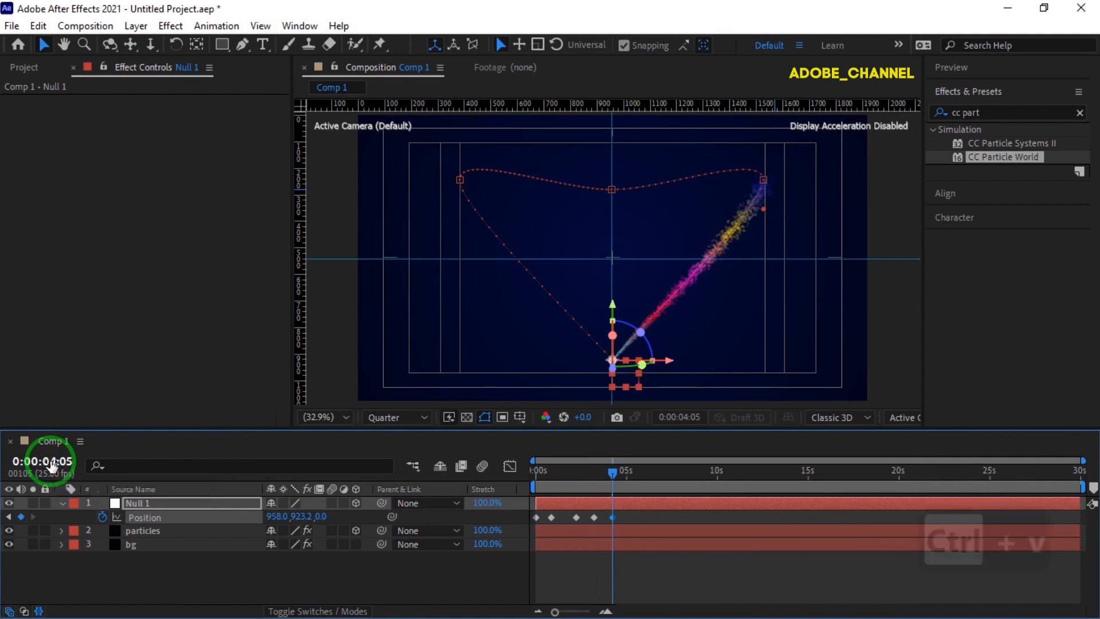
# Step: Bend the motion path into a heart by adjusting the tangents of both upper corner points and shortening those at the top centre point
pyautogui.click(460, 179)
pyautogui.moveTo(462, 150); pyautogui.dragTo(497, 130)
pyautogui.moveTo(451, 213); pyautogui.dragTo(437, 237)
pyautogui.click(764, 179)
pyautogui.moveTo(763, 148); pyautogui.dragTo(722, 122)
pyautogui.moveTo(780, 203); pyautogui.dragTo(793, 225)
pyautogui.click(611, 188)
pyautogui.moveTo(664, 192); pyautogui.dragTo(611, 179)
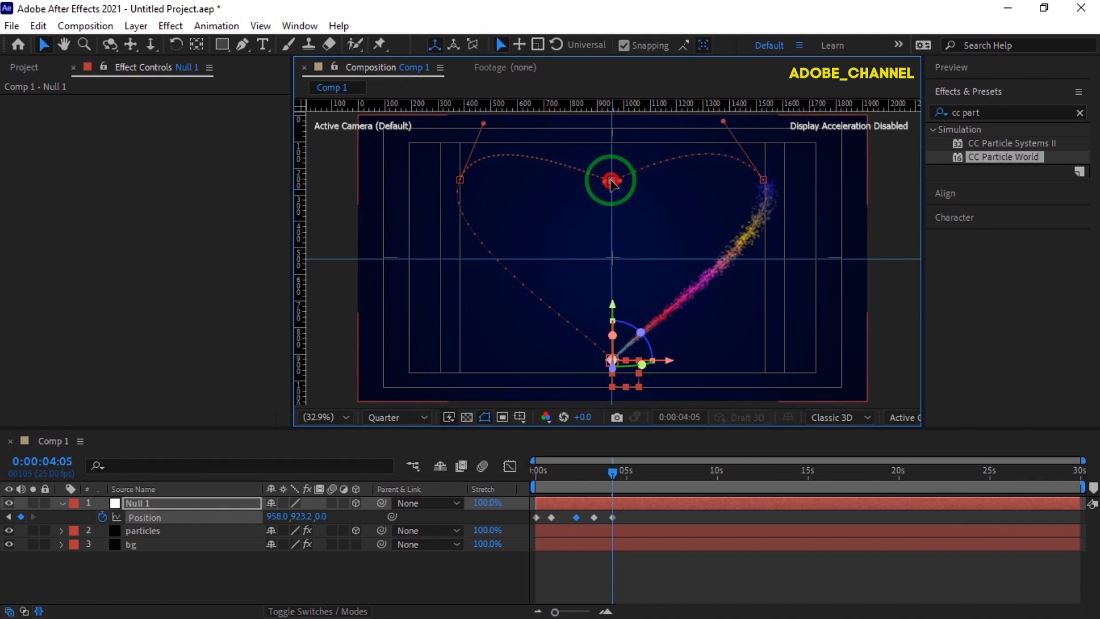
pyautogui.click(723, 124)
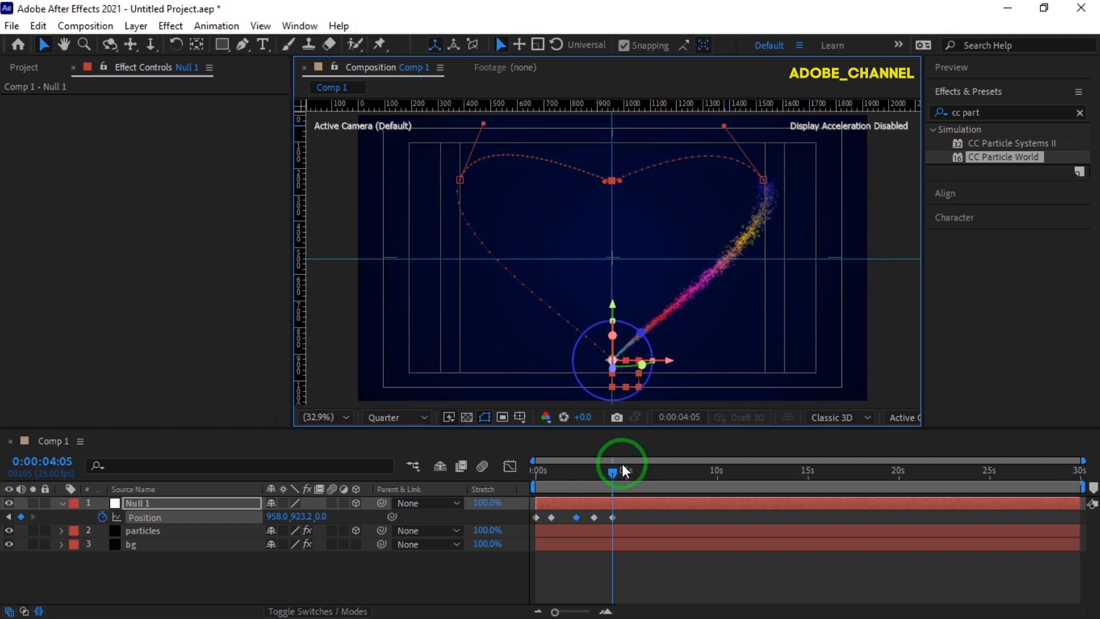
# Step: Return to 0:00:00:00 and try a Longevity of 16 seconds for CC Particle World on the particles layer
pyautogui.moveTo(622, 463); pyautogui.dragTo(512, 469)
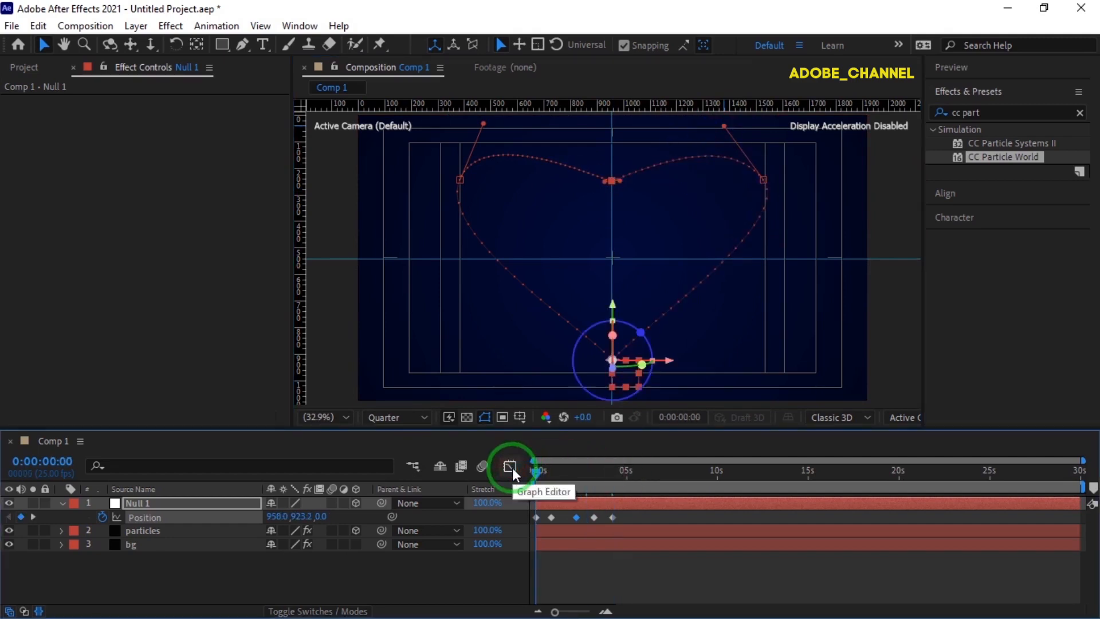
pyautogui.click(178, 531)
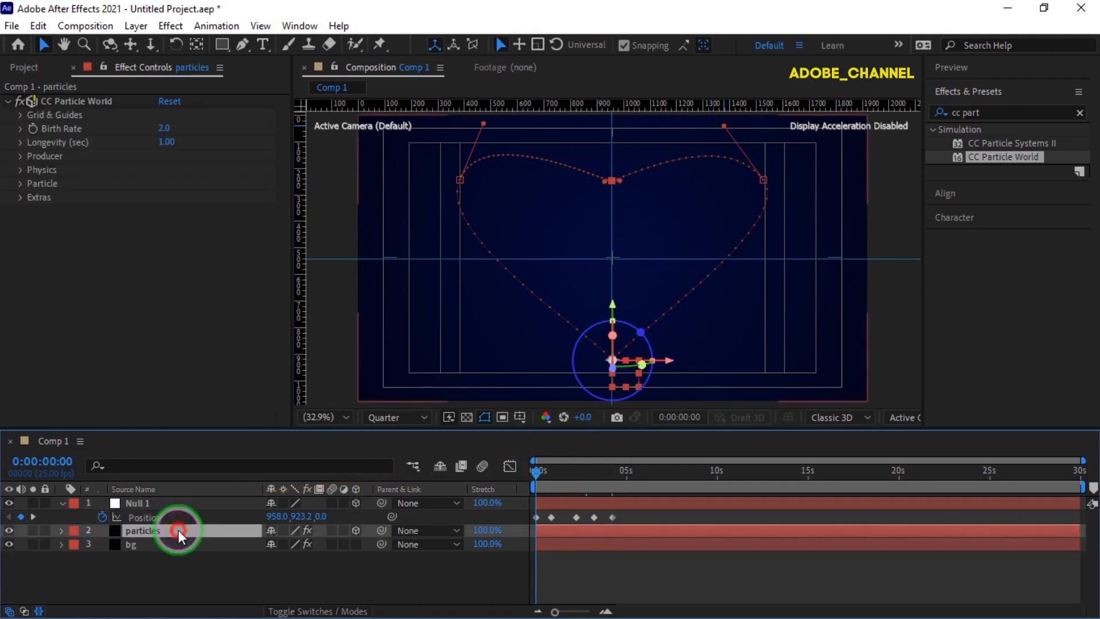
pyautogui.moveTo(188, 516); pyautogui.dragTo(165, 141)
pyautogui.click(165, 142)
pyautogui.write('16')
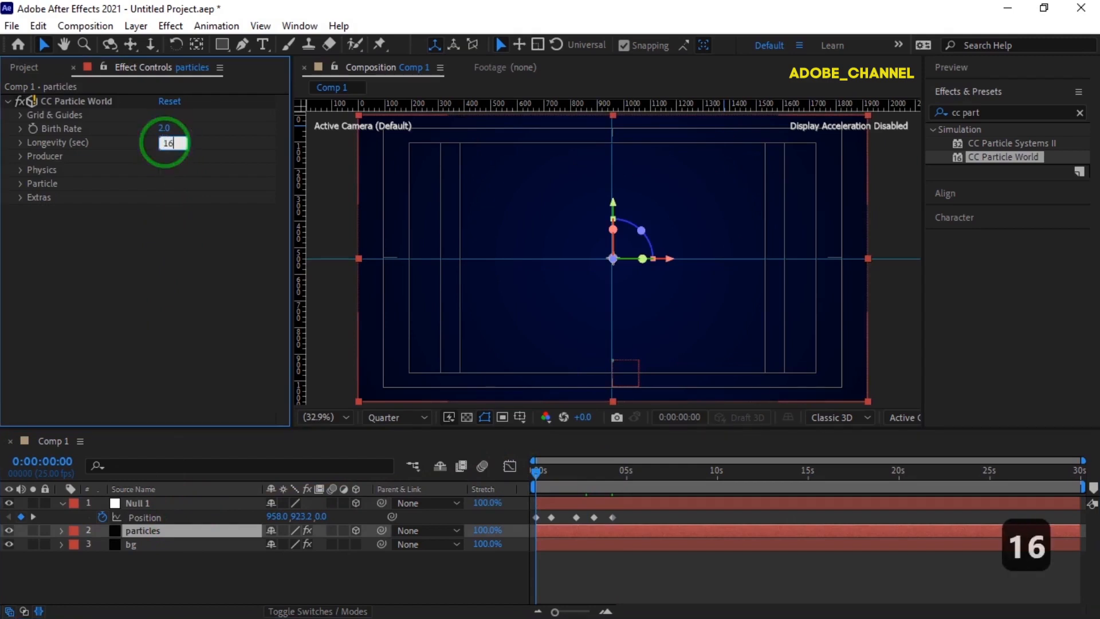
pyautogui.press('Return')
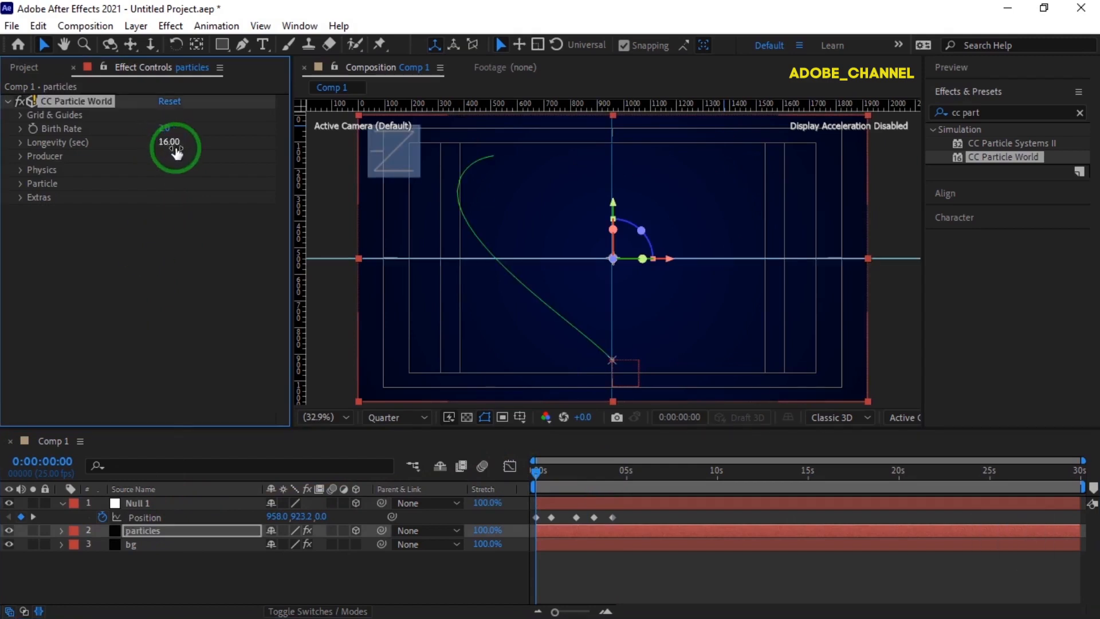
# Step: Shift the Null 1 and particles layers together so that both start at 0:00:00:03
pyautogui.click(62, 461)
pyautogui.write('3')
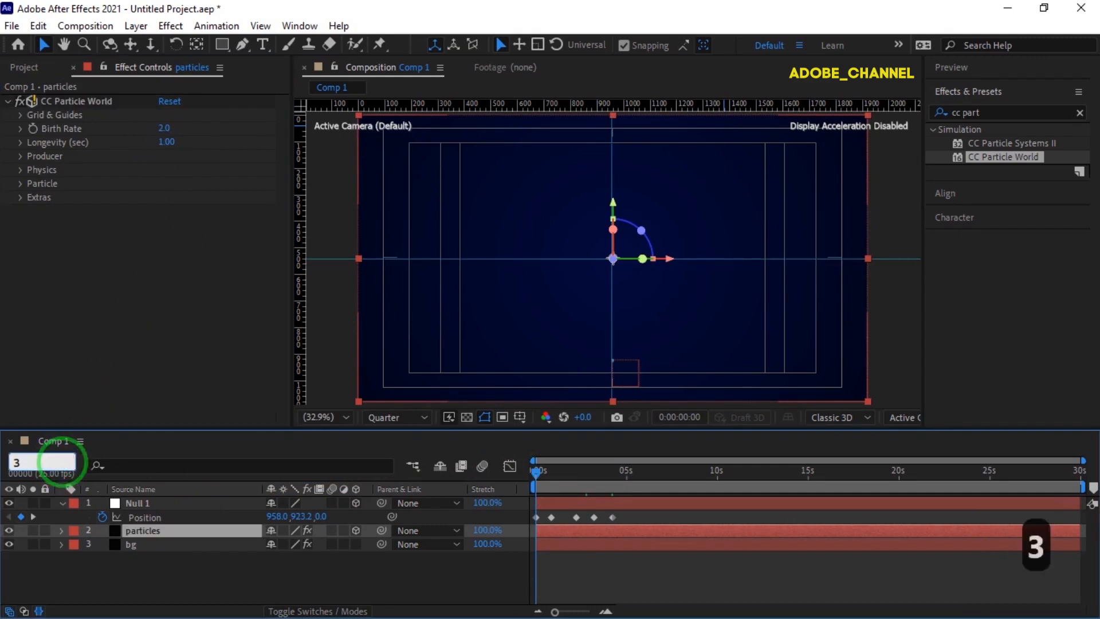
pyautogui.press('Return')
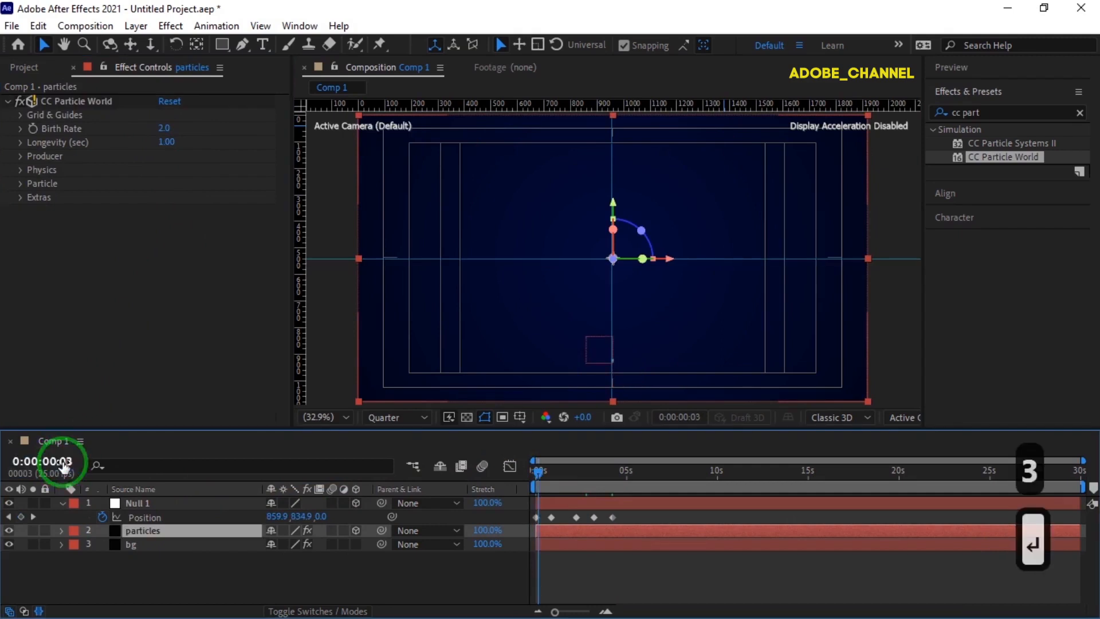
pyautogui.click(606, 612)
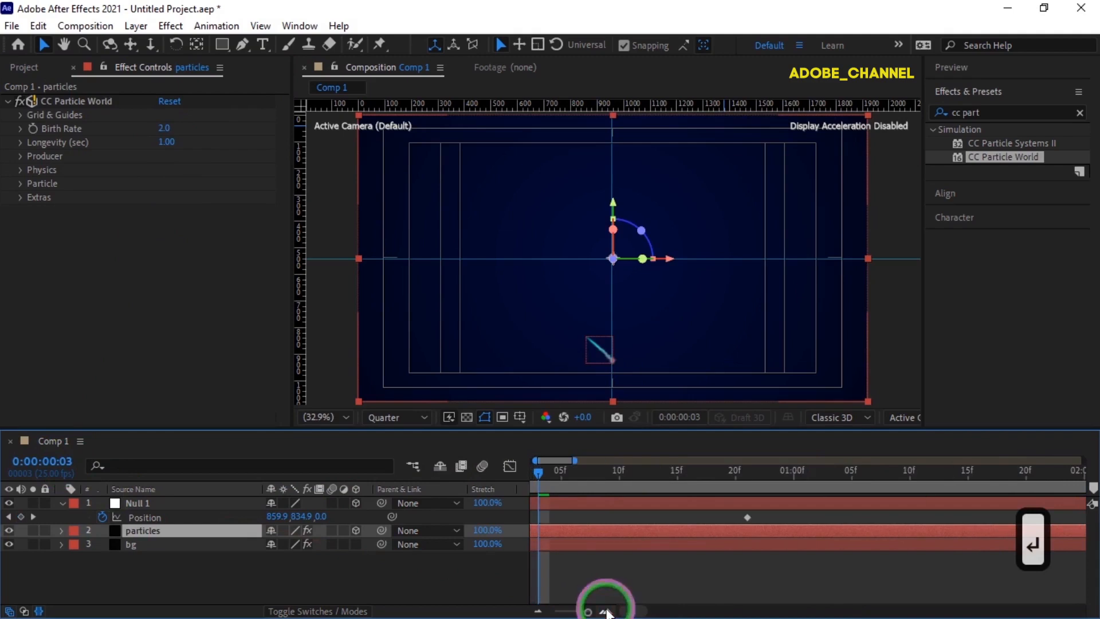
pyautogui.moveTo(643, 612); pyautogui.dragTo(629, 614)
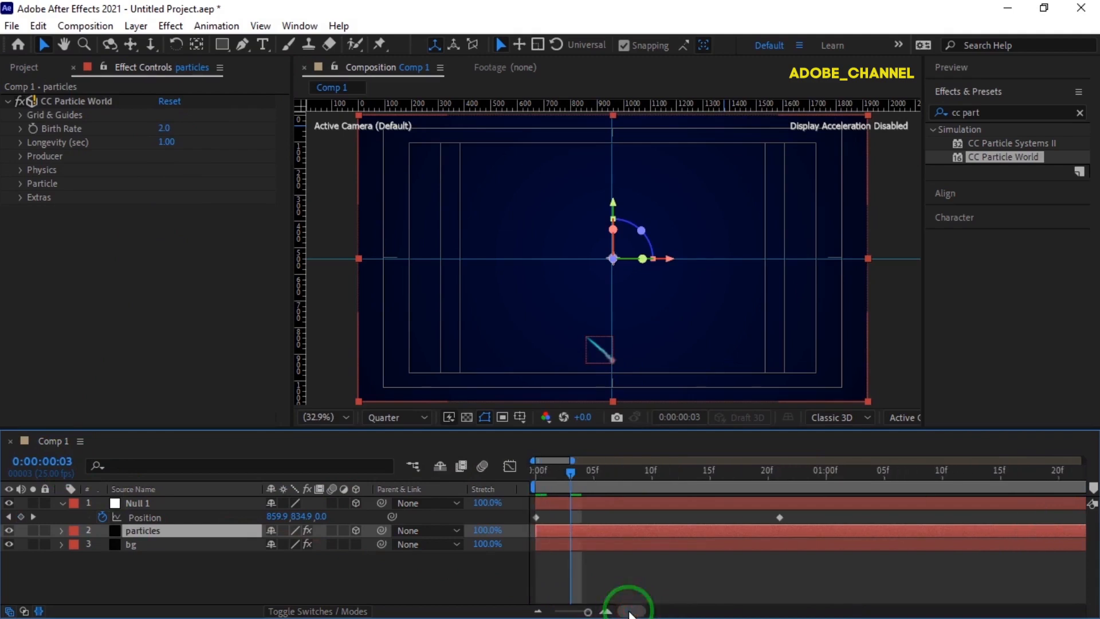
pyautogui.keyDown('ctrl'); pyautogui.click(214, 500); pyautogui.keyUp('ctrl')
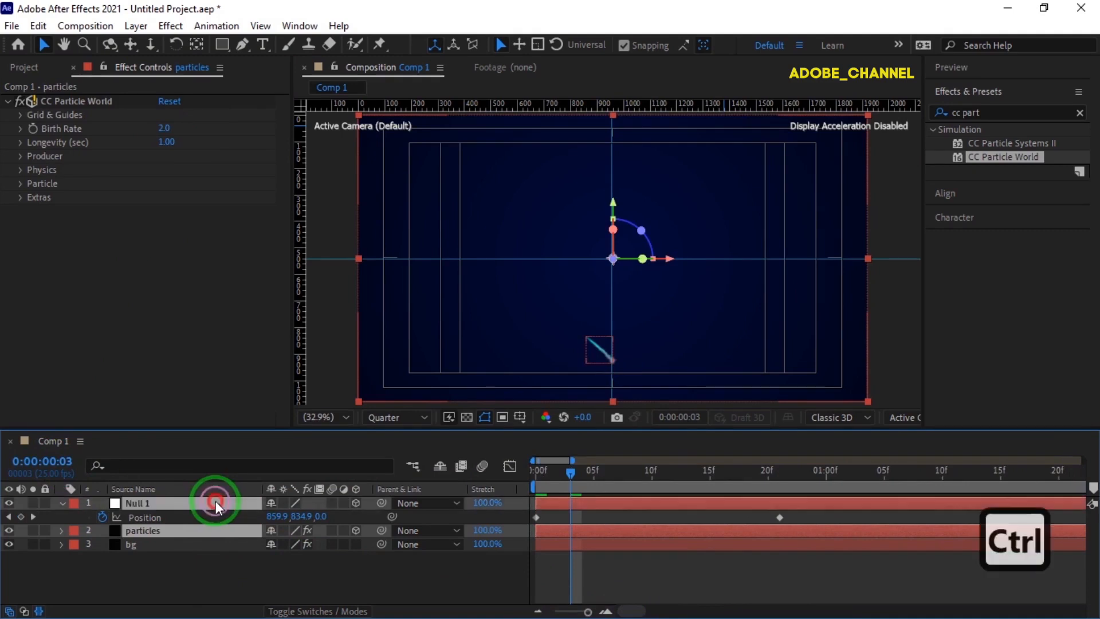
pyautogui.moveTo(582, 500); pyautogui.dragTo(624, 503)
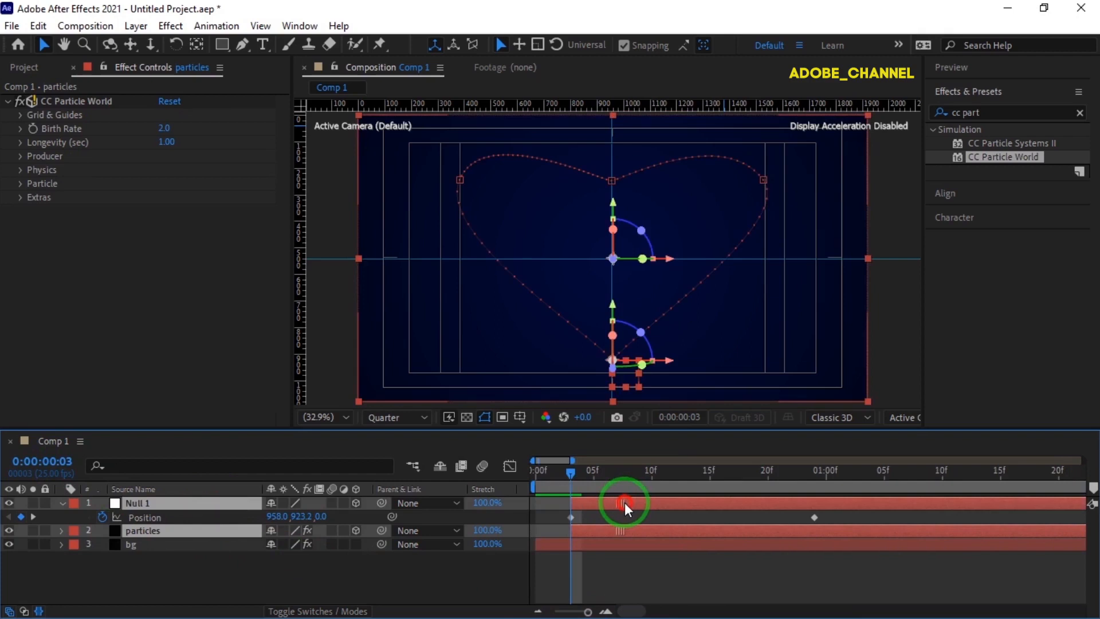
# Step: Start keyframing CC Particle World's Birth Rate on the particles layer at 0:00:04:13
pyautogui.click(46, 462)
pyautogui.write('413')
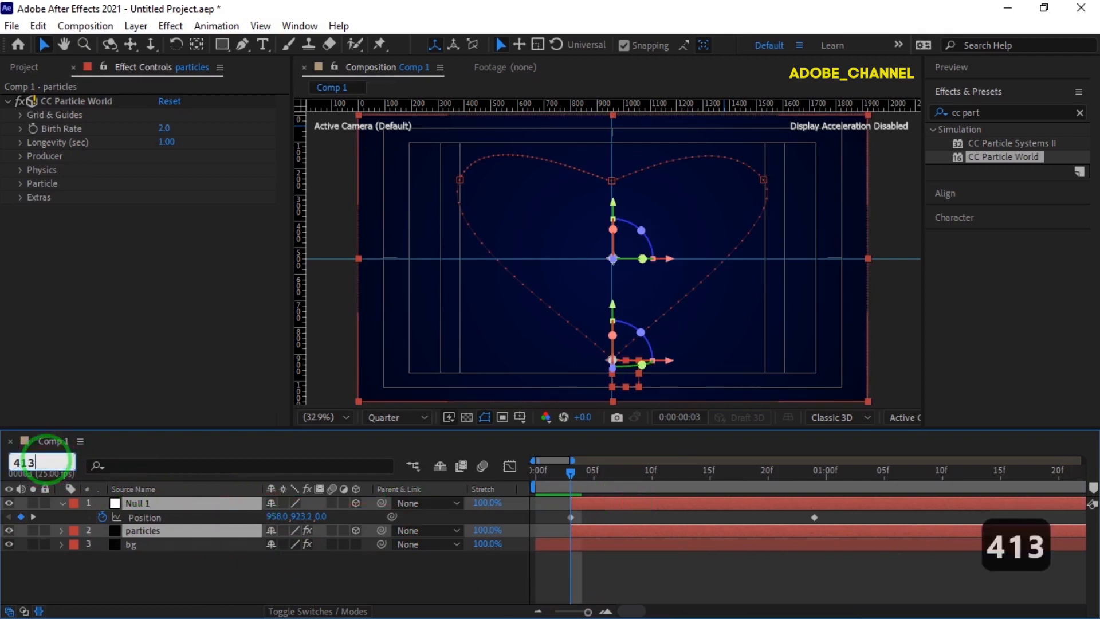
pyautogui.press('Return')
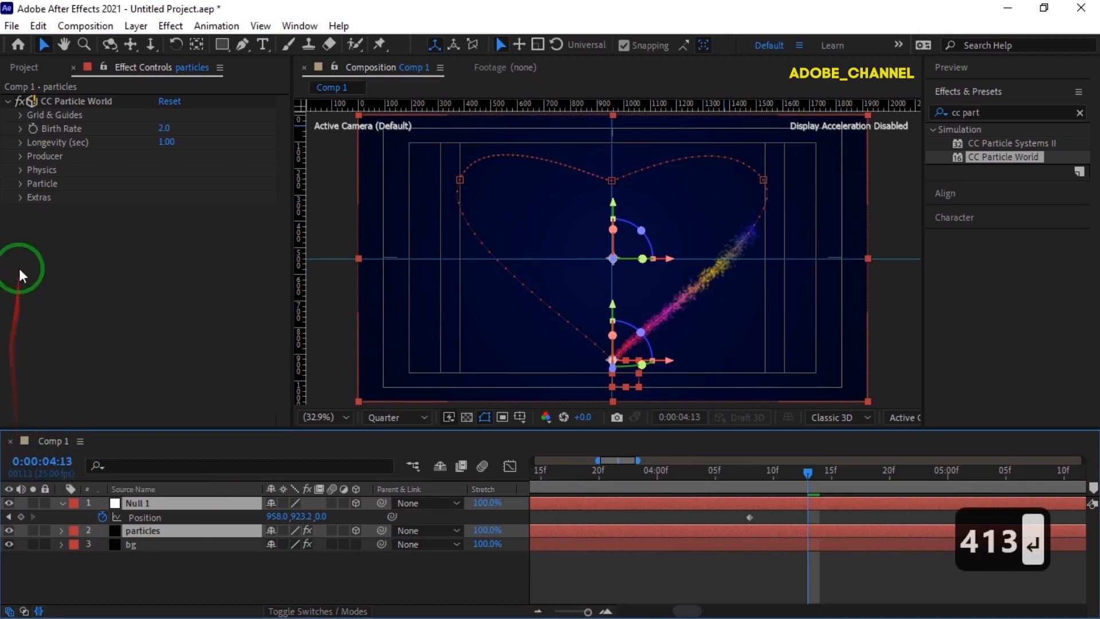
pyautogui.click(32, 127)
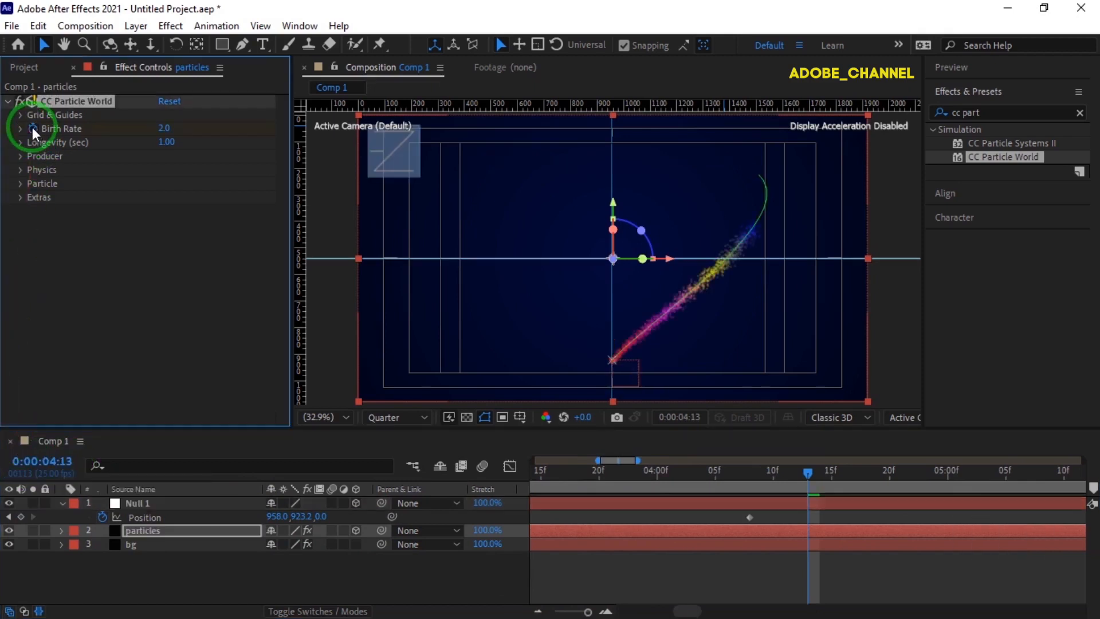
# Step: Set Birth Rate to 0 at 0:00:04:14 so that emission stops one frame after the first keyframe
pyautogui.click(56, 458)
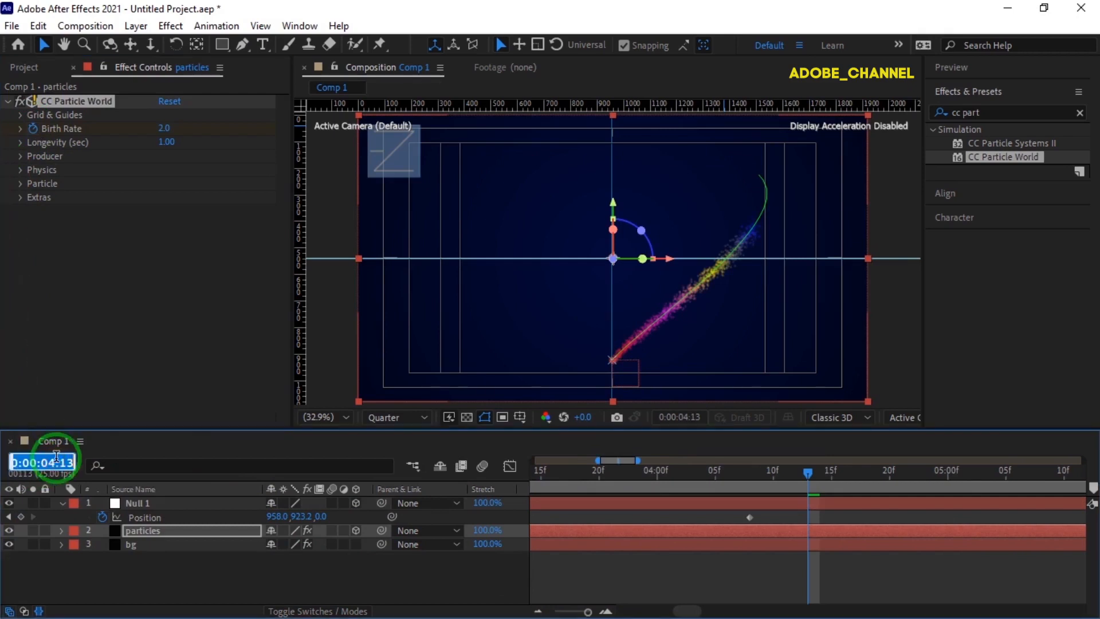
pyautogui.write('414')
pyautogui.press('Return')
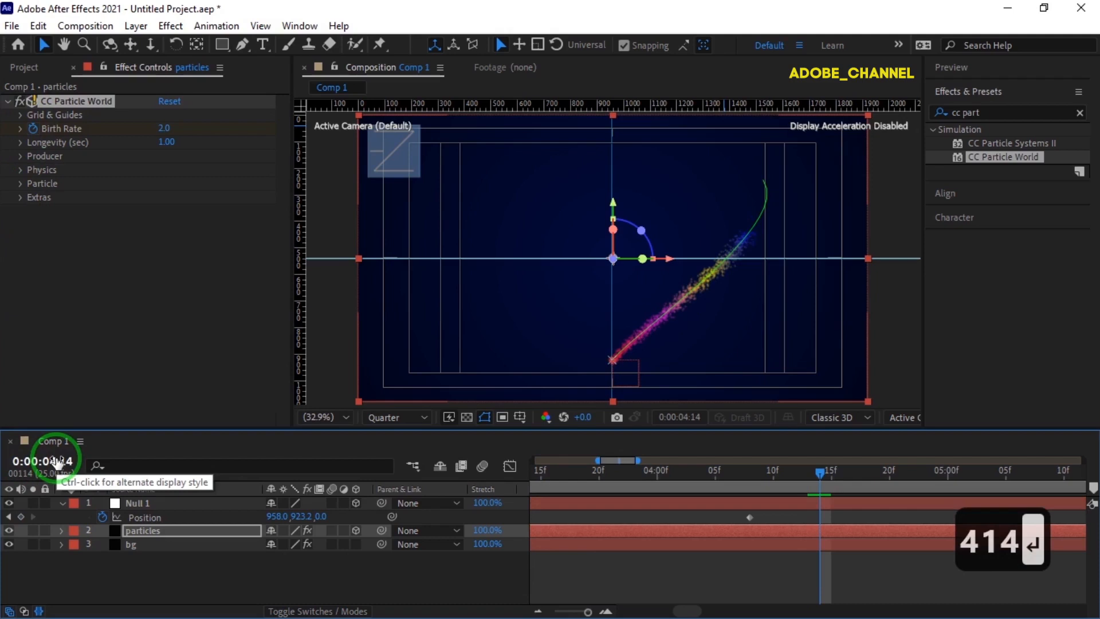
pyautogui.click(162, 129)
pyautogui.write('0')
pyautogui.press('Return')
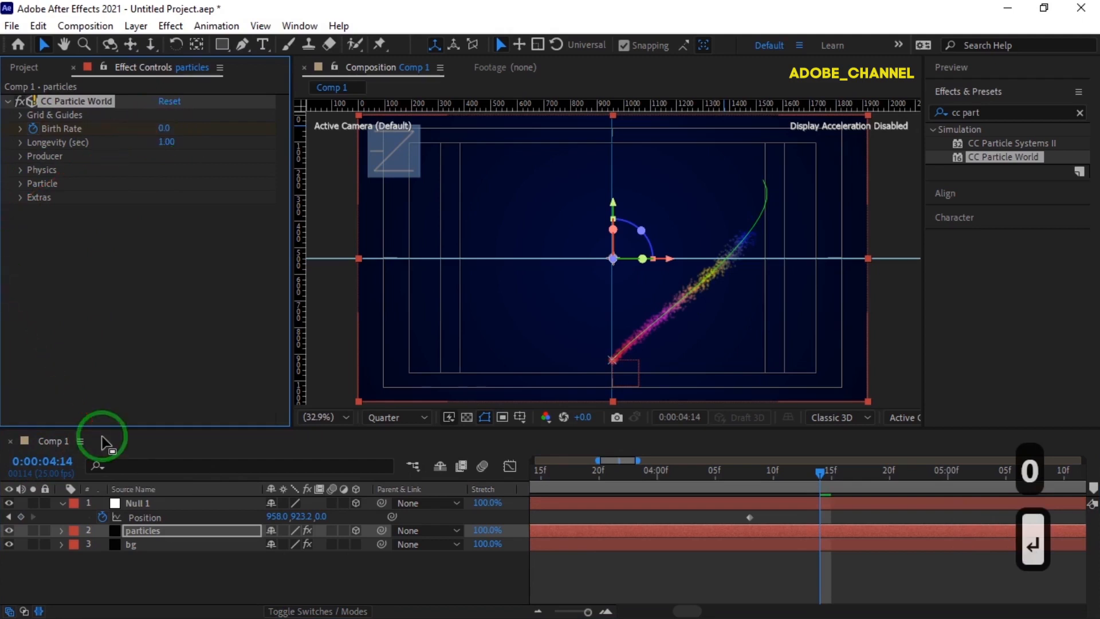
# Step: Check the particles layer's keyframes and preview the heart animation from 0:00:00:00
pyautogui.click(171, 532)
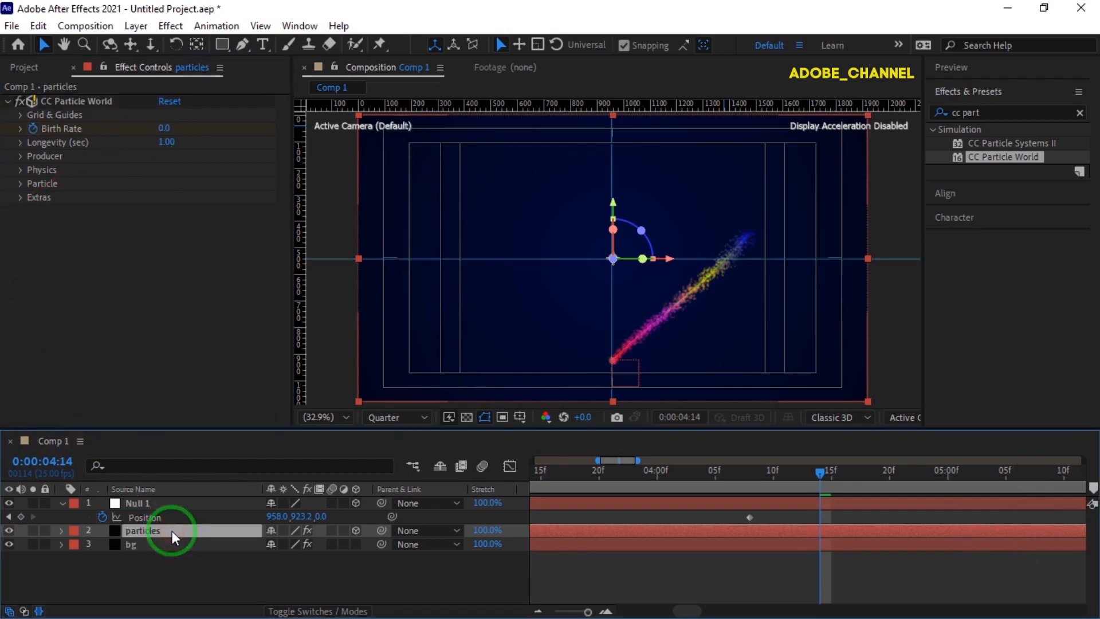
pyautogui.press('u')
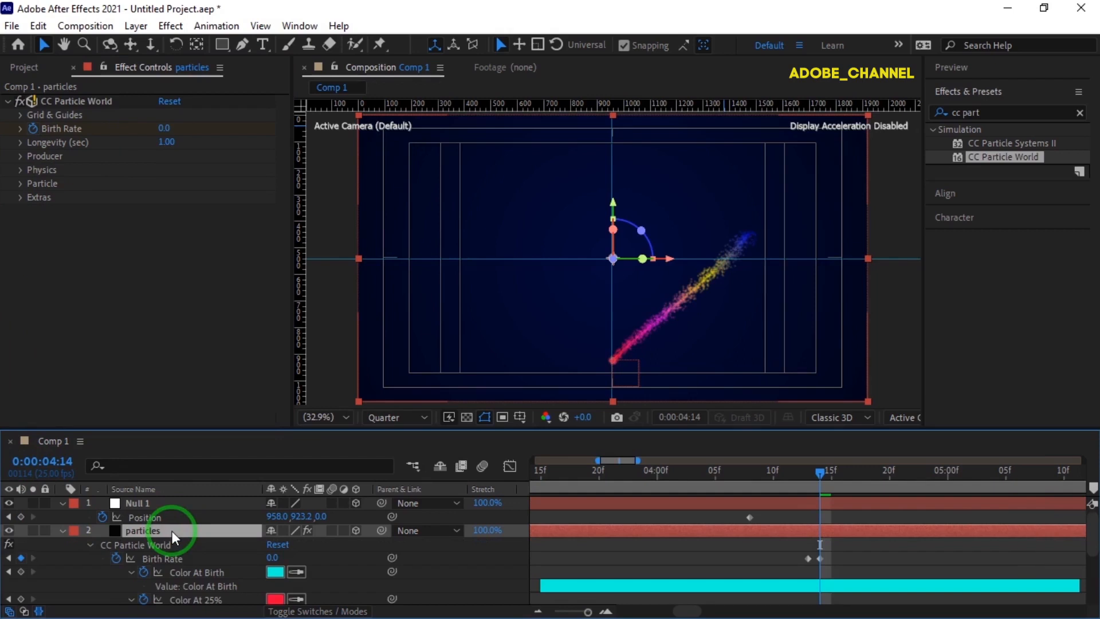
pyautogui.moveTo(819, 471); pyautogui.dragTo(67, 531)
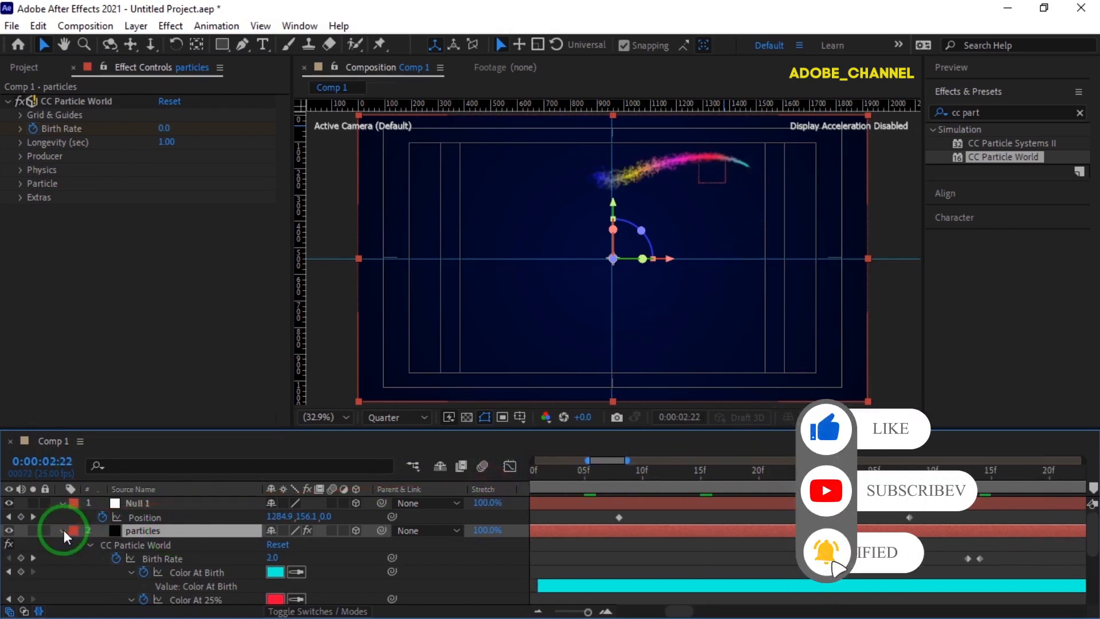
pyautogui.click(62, 530)
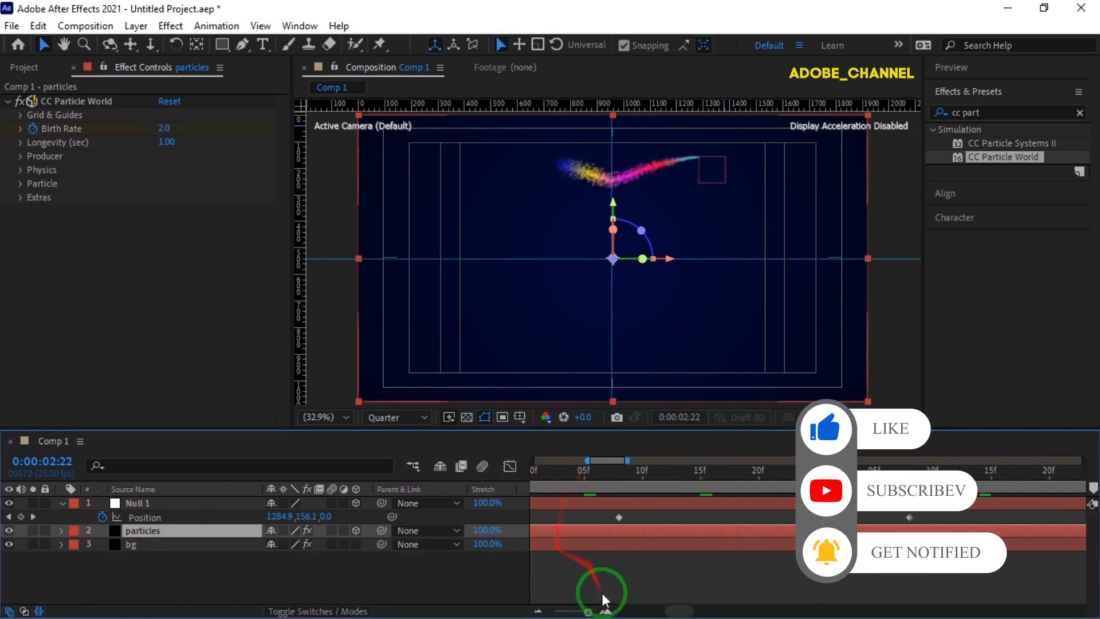
pyautogui.moveTo(585, 612); pyautogui.dragTo(538, 612)
pyautogui.moveTo(589, 473); pyautogui.dragTo(525, 479)
pyautogui.click(1002, 69)
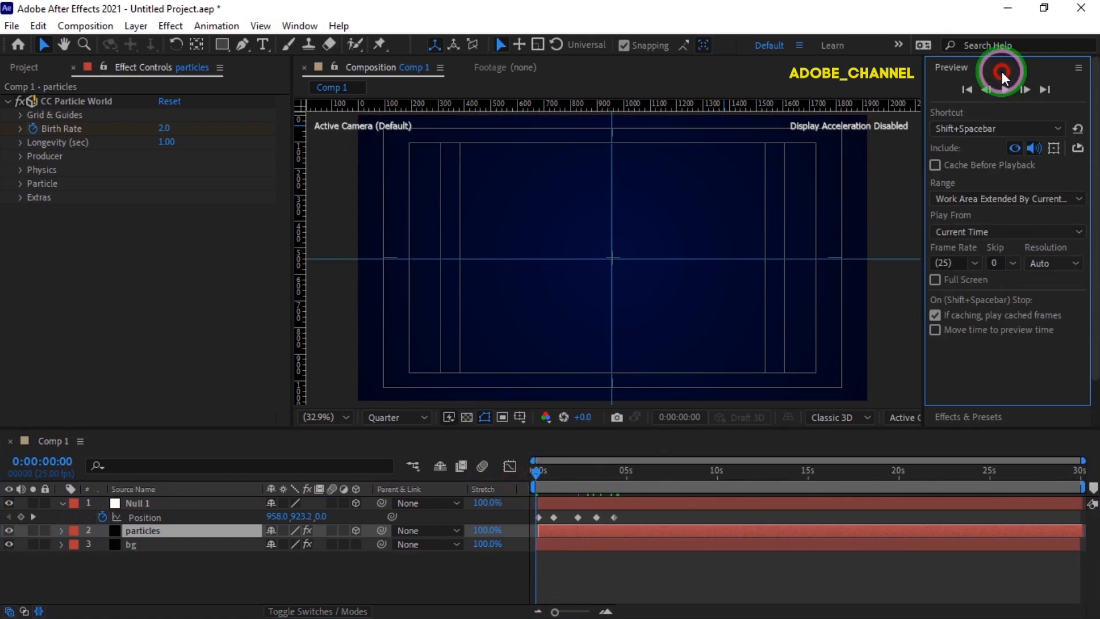
pyautogui.click(1005, 91)
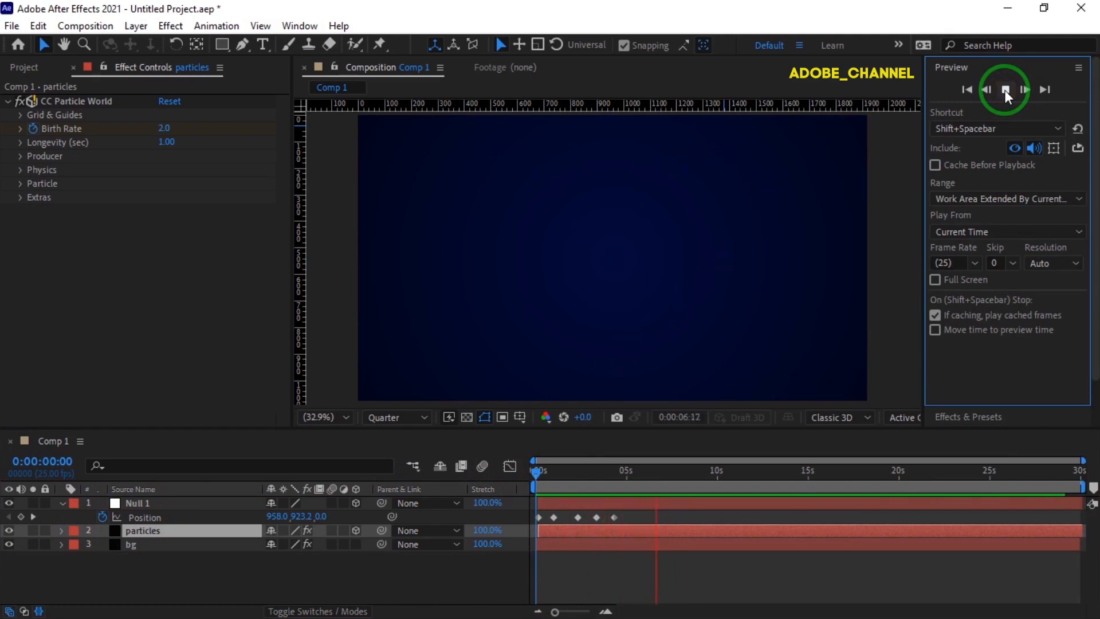
pyautogui.click(1005, 91)
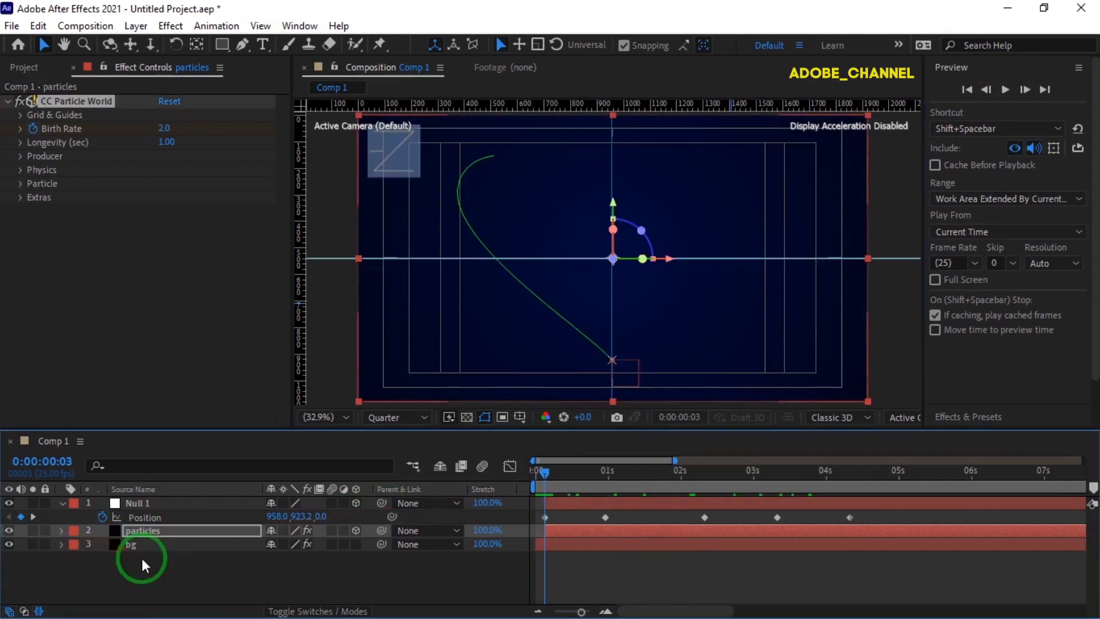
# Step: Pre-compose the Null 1 and particles layers together, moving all attributes into the new composition
pyautogui.click(63, 503)
pyautogui.click(168, 520)
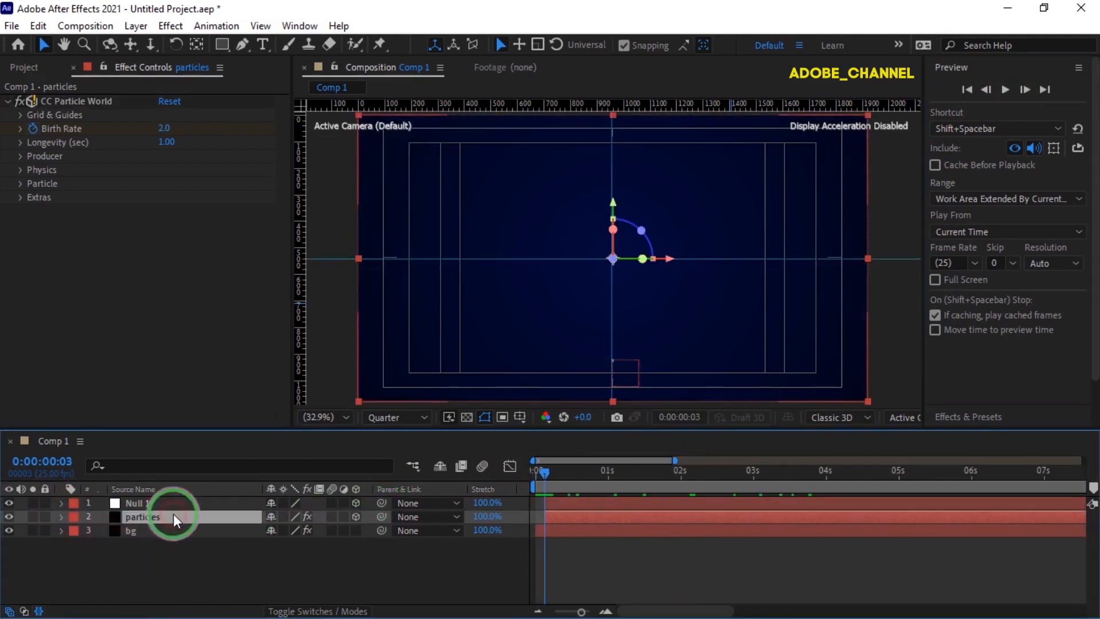
pyautogui.keyDown('ctrl'); pyautogui.click(168, 501); pyautogui.keyUp('ctrl')
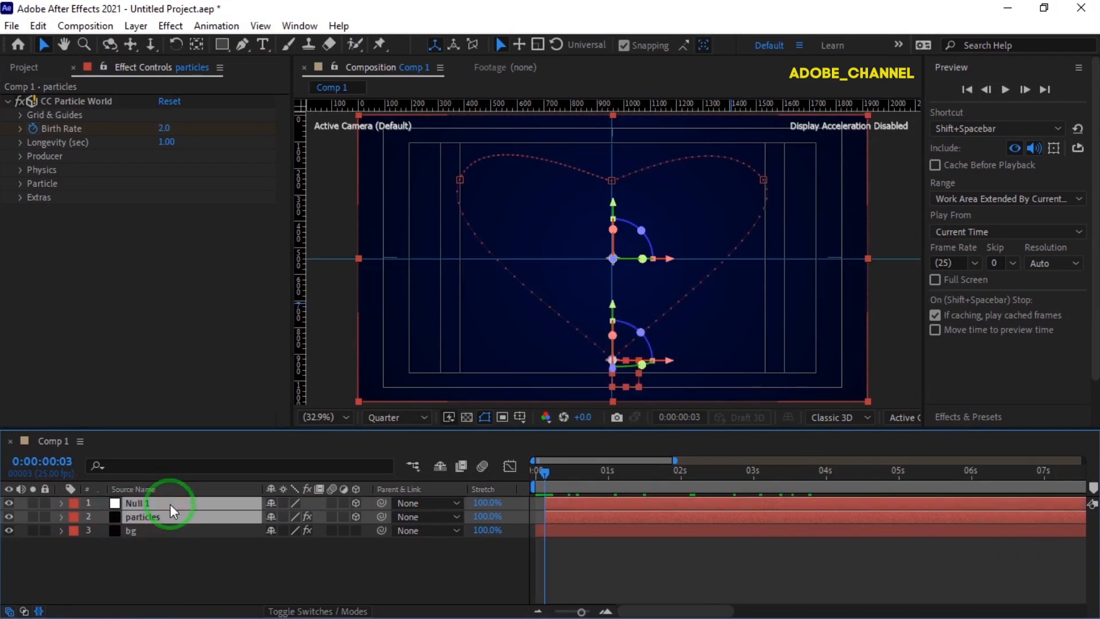
pyautogui.rightClick(171, 506)
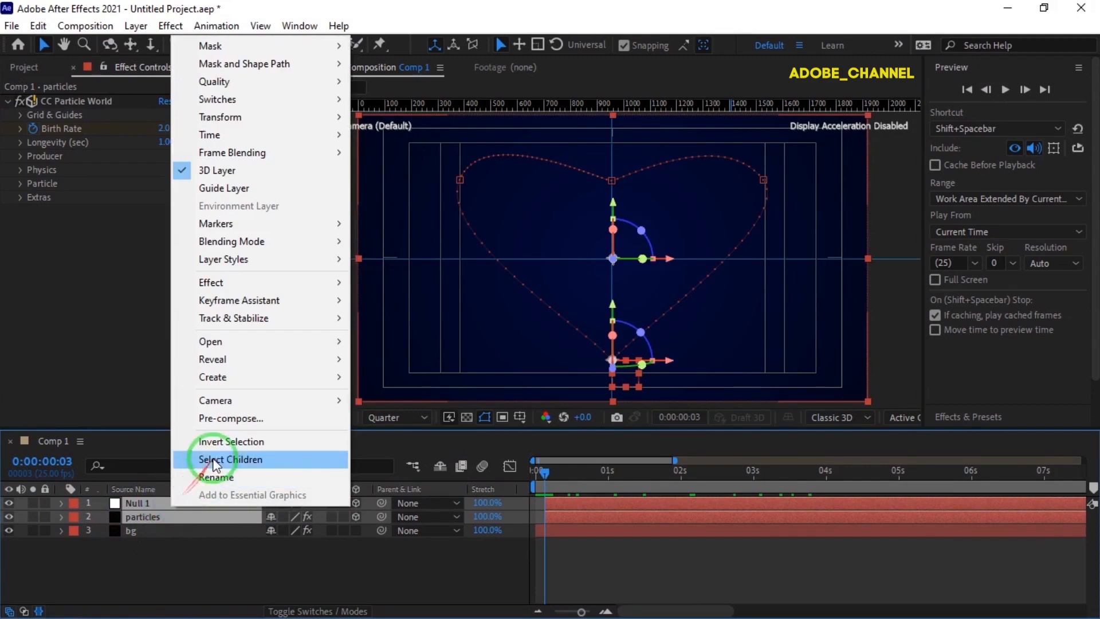
pyautogui.click(229, 423)
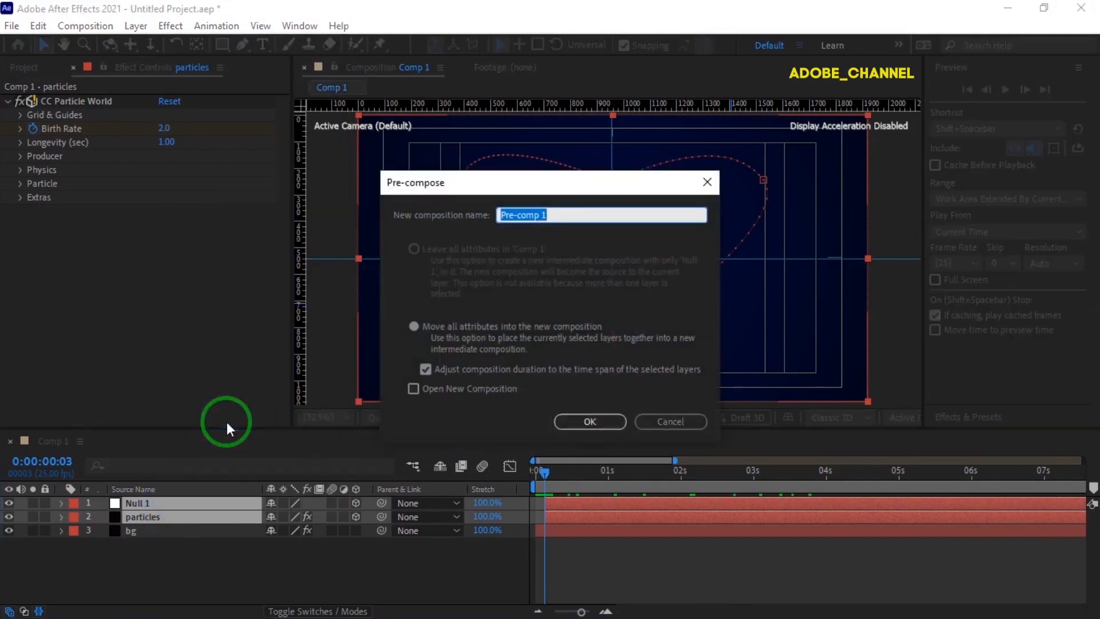
pyautogui.click(589, 420)
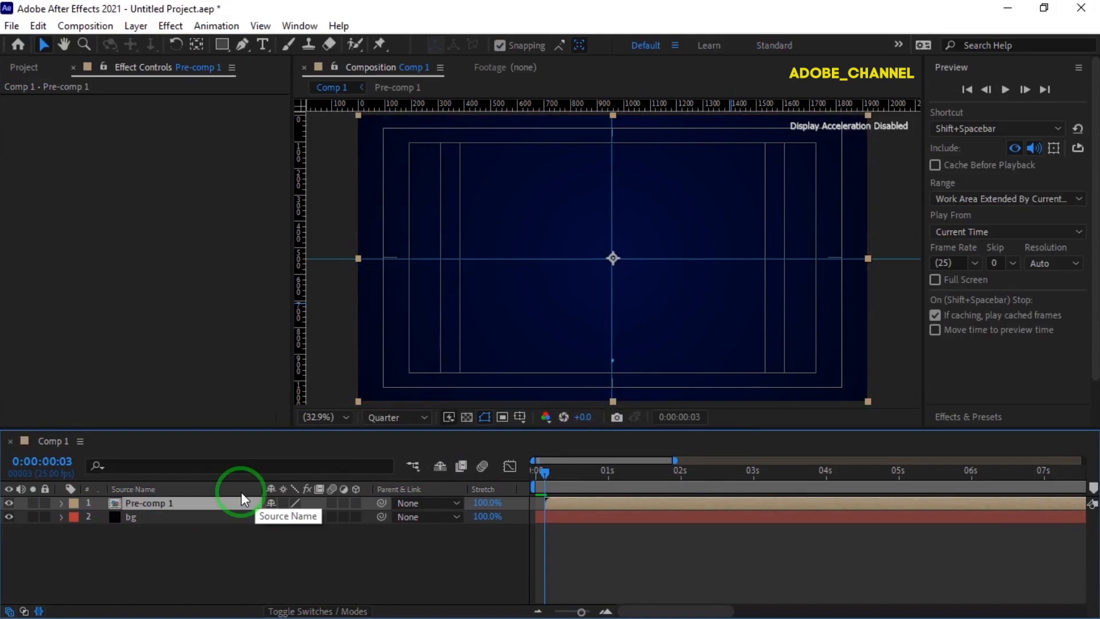
# Step: Hide the title/action safe overlay and the rulers, and remove both centre guides from the composition view
pyautogui.click(520, 417)
pyautogui.click(551, 437)
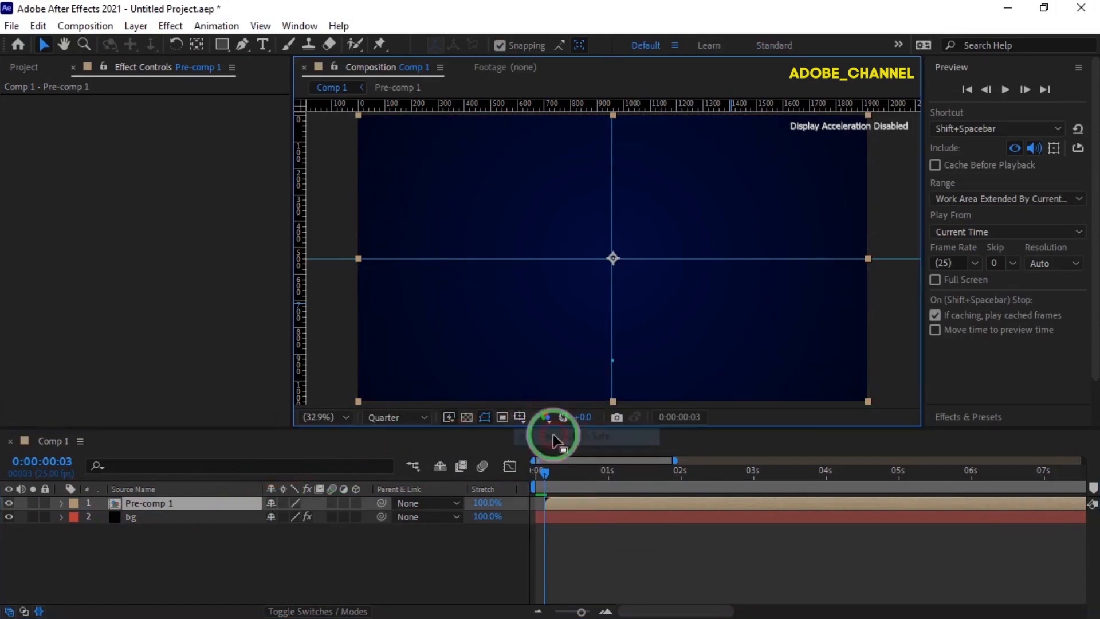
pyautogui.hotkey('ctrl', 'r')
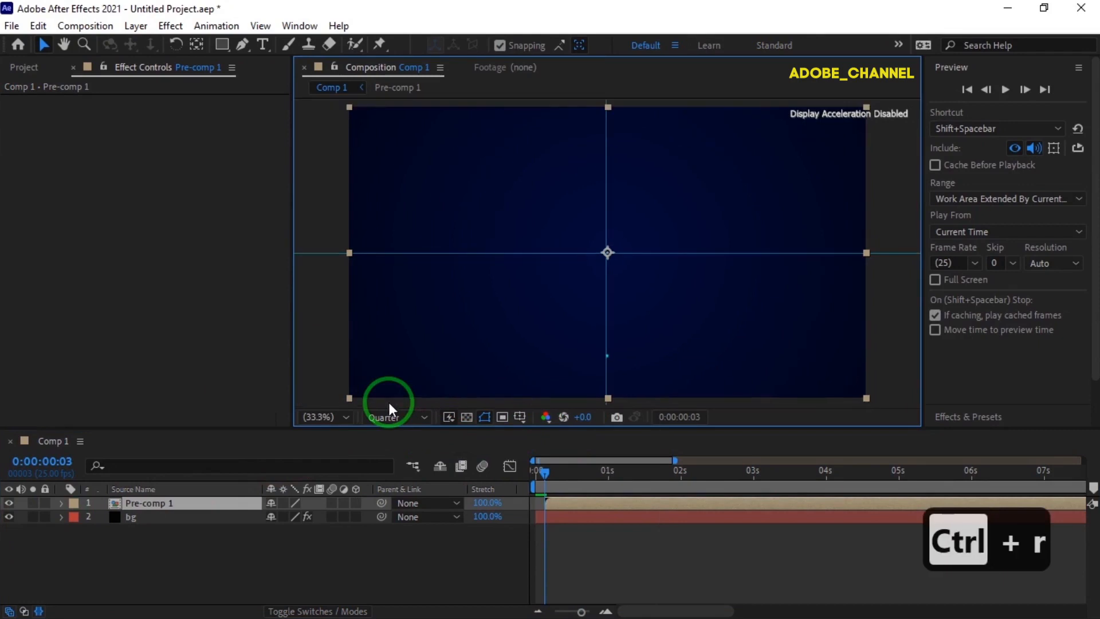
pyautogui.moveTo(615, 255); pyautogui.dragTo(615, 408)
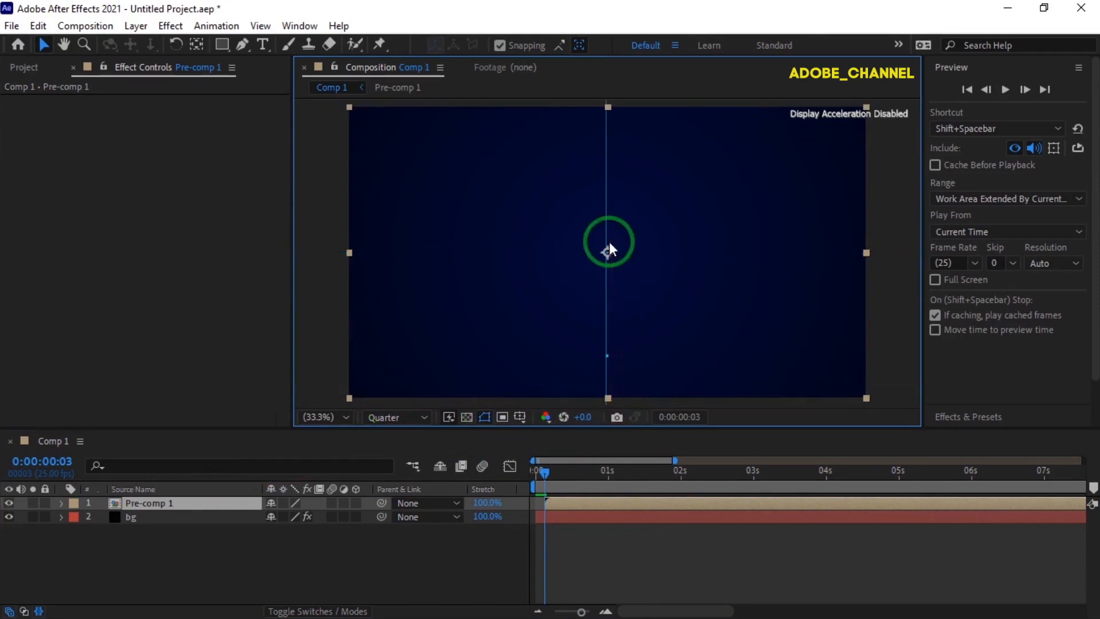
pyautogui.moveTo(608, 249); pyautogui.dragTo(927, 249)
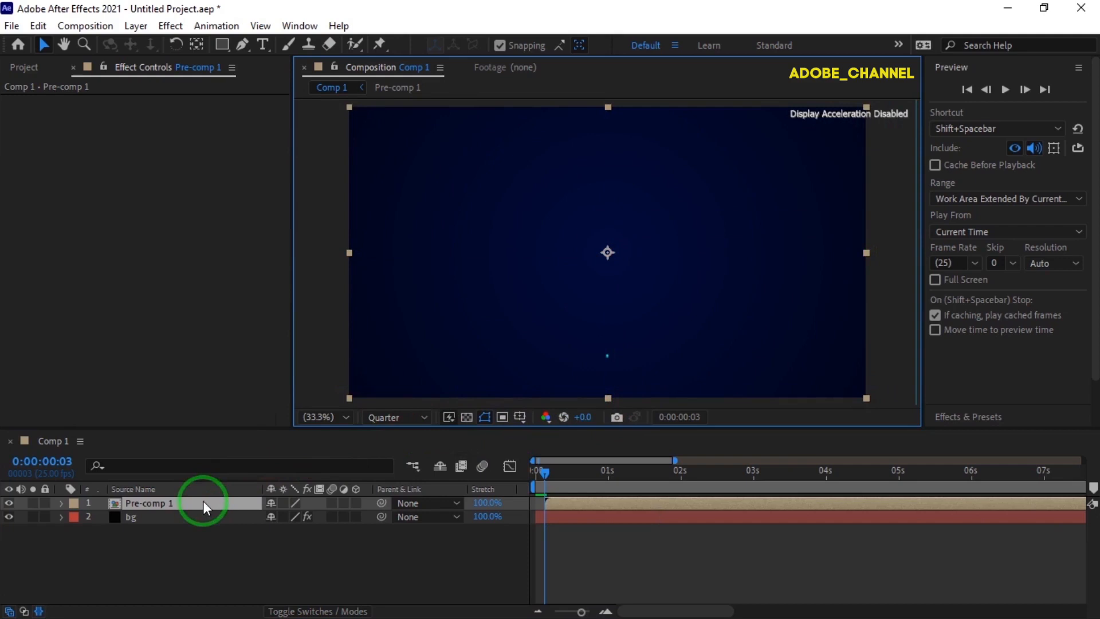
# Step: Duplicate the Pre-comp 1 layer and shift the copy to start at about 1.5 seconds
pyautogui.hotkey('ctrl', 'd')
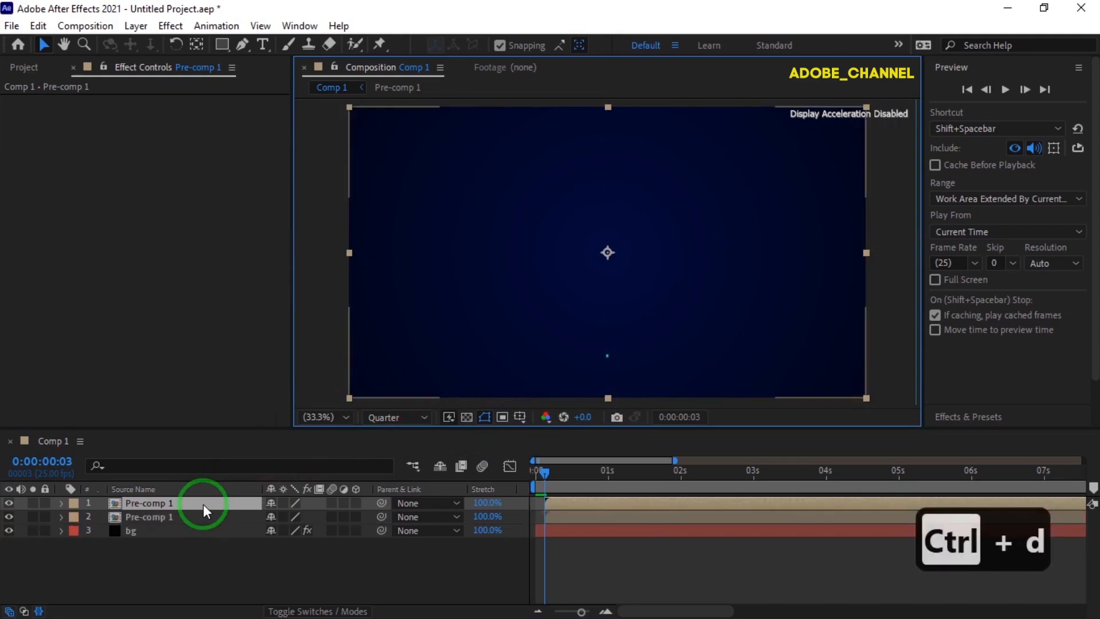
pyautogui.moveTo(559, 507); pyautogui.dragTo(627, 504)
pyautogui.moveTo(540, 474); pyautogui.dragTo(644, 508)
pyautogui.click(630, 508)
pyautogui.moveTo(725, 476); pyautogui.dragTo(628, 527)
pyautogui.moveTo(651, 506); pyautogui.dragTo(815, 521)
# Step: Add two more duplicates of Pre-comp 1, offset to start at about 3 and 4.5 seconds
pyautogui.hotkey('ctrl', 'd')
pyautogui.moveTo(701, 505); pyautogui.dragTo(792, 538)
pyautogui.hotkey('ctrl', 'd')
pyautogui.moveTo(819, 504); pyautogui.dragTo(871, 503)
pyautogui.moveTo(839, 476)
pyautogui.mouseDown()
pyautogui.moveTo(866, 476)
pyautogui.moveTo(545, 483)
pyautogui.moveTo(996, 512)
pyautogui.moveTo(969, 518)
pyautogui.moveTo(986, 524)
pyautogui.mouseUp()
# Step: Duplicate the uppermost Pre-comp 1 layer once more and shift the copy to start at about 6 seconds
pyautogui.click(192, 506)
pyautogui.hotkey('ctrl', 'd')
pyautogui.moveTo(674, 612); pyautogui.dragTo(698, 613)
pyautogui.moveTo(793, 504); pyautogui.dragTo(856, 474)
pyautogui.moveTo(877, 502); pyautogui.dragTo(842, 503)
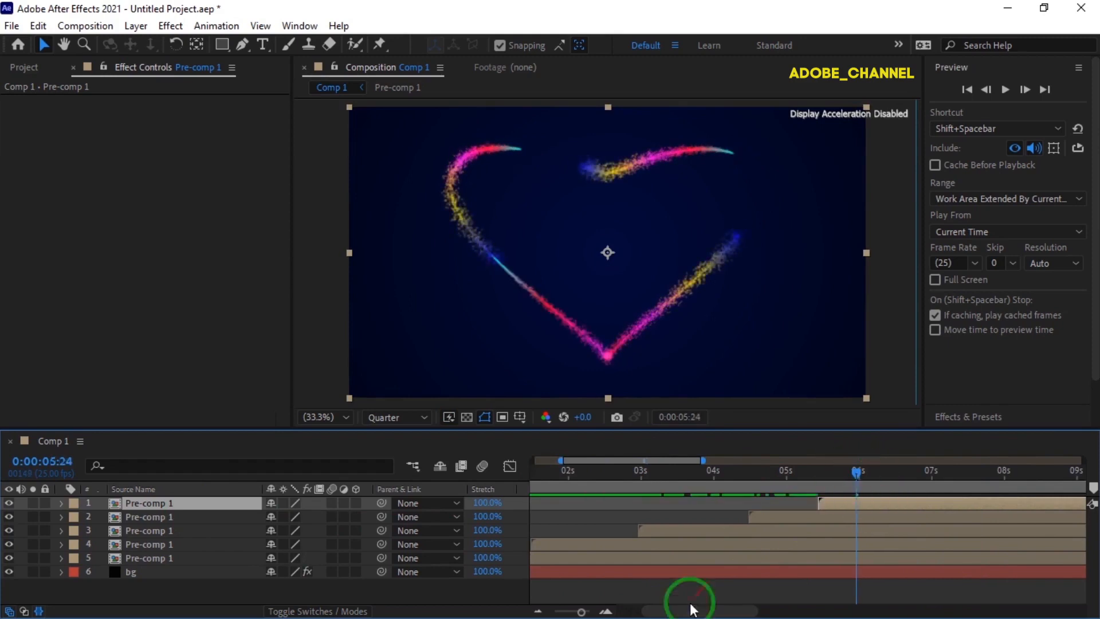
pyautogui.moveTo(688, 611); pyautogui.dragTo(664, 611)
pyautogui.moveTo(975, 503); pyautogui.dragTo(731, 500)
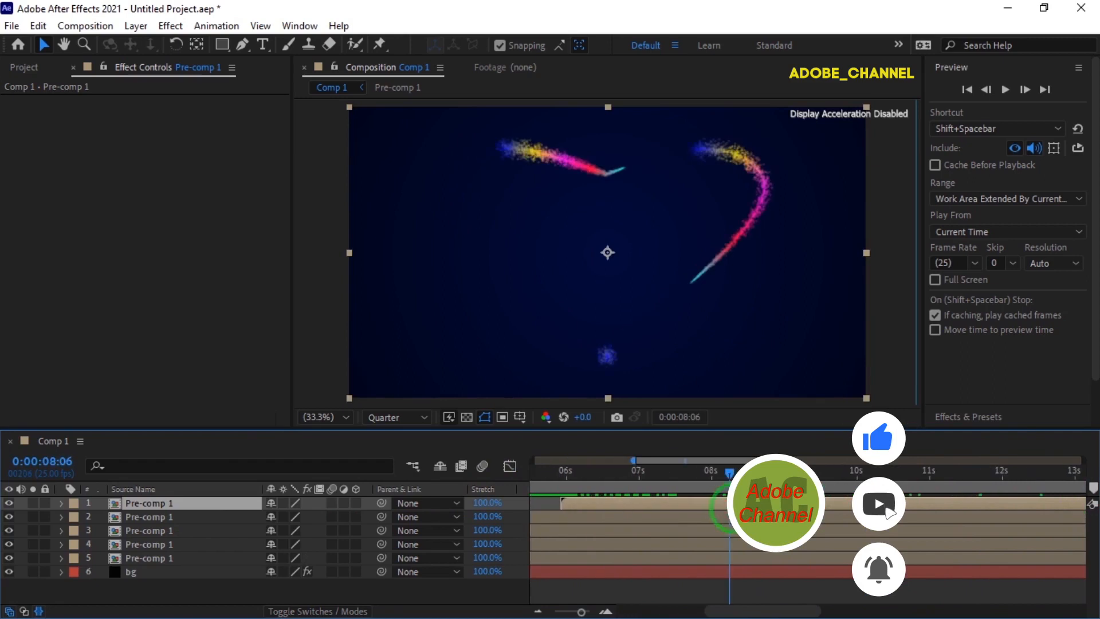
# Step: Shorten the Comp 1 work area so that it ends at about 13 seconds
pyautogui.moveTo(581, 611); pyautogui.dragTo(555, 611)
pyautogui.moveTo(1082, 486); pyautogui.dragTo(826, 486)
pyautogui.moveTo(710, 472); pyautogui.dragTo(747, 488)
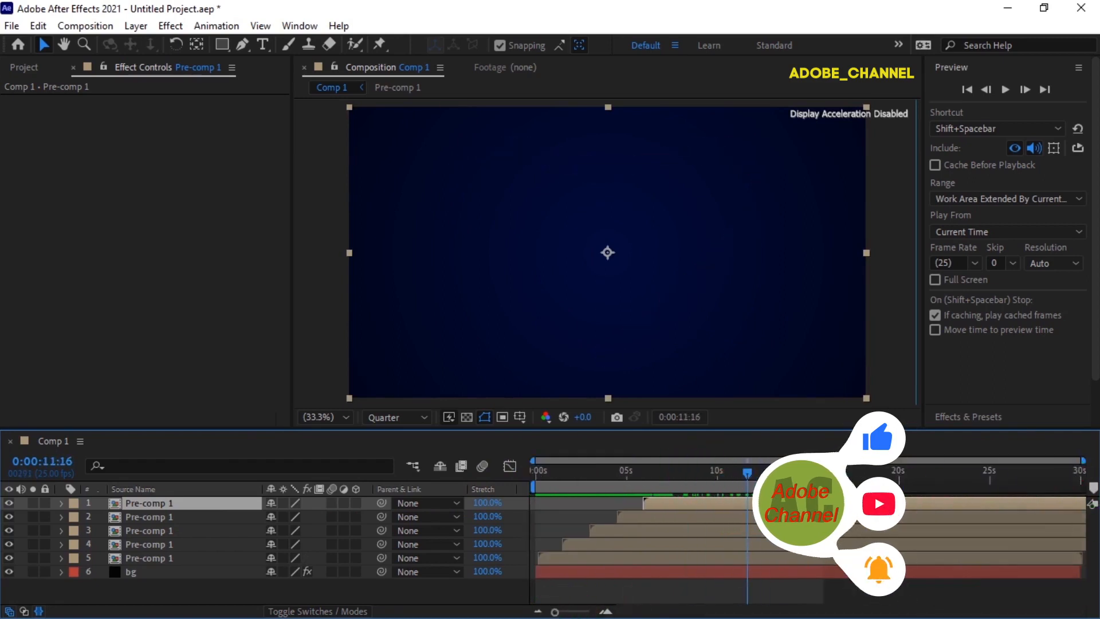
# Step: Pre-compose all five Pre-comp 1 layers into one composition and extend the work area to the full 30 seconds
pyautogui.keyDown('shift'); pyautogui.click(183, 553); pyautogui.keyUp('shift')
pyautogui.rightClick(191, 517)
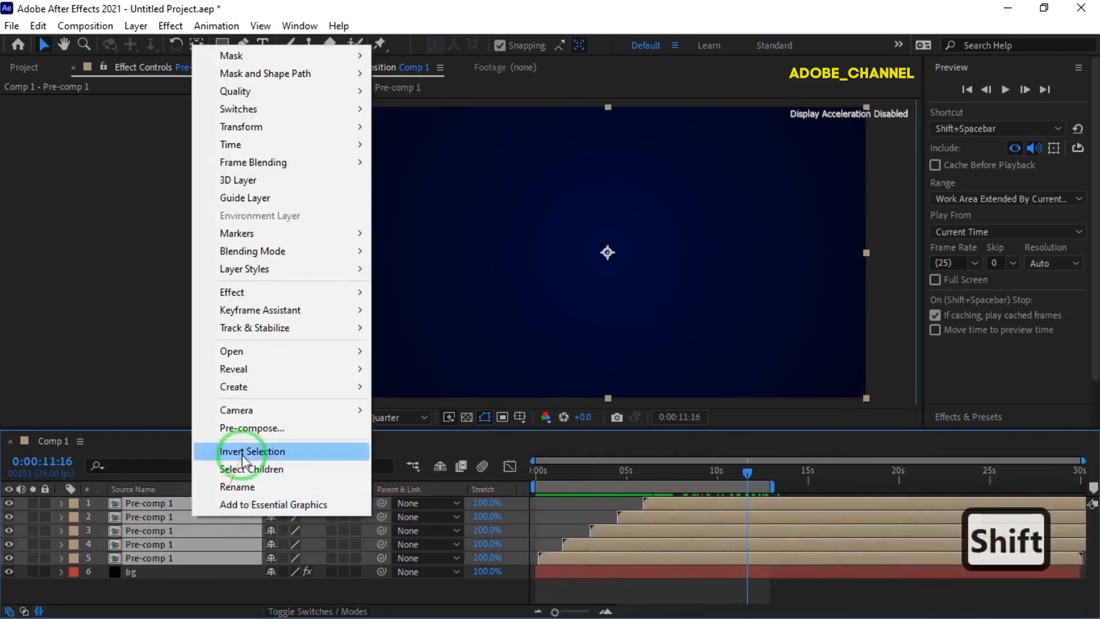
pyautogui.click(252, 428)
pyautogui.click(588, 422)
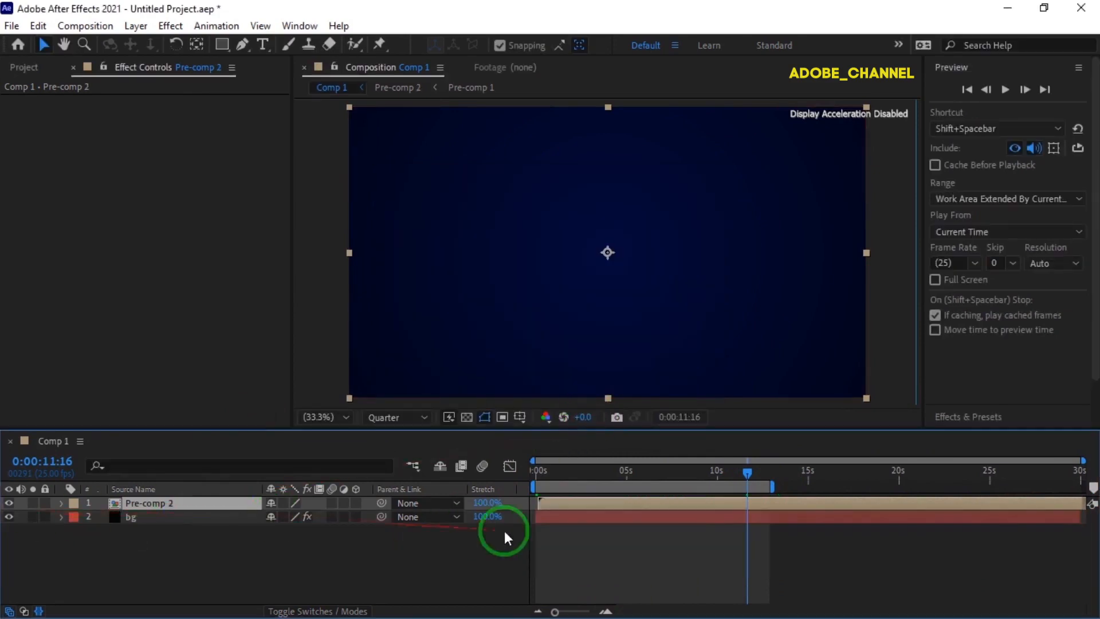
pyautogui.moveTo(773, 487); pyautogui.dragTo(1086, 486)
pyautogui.click(212, 504)
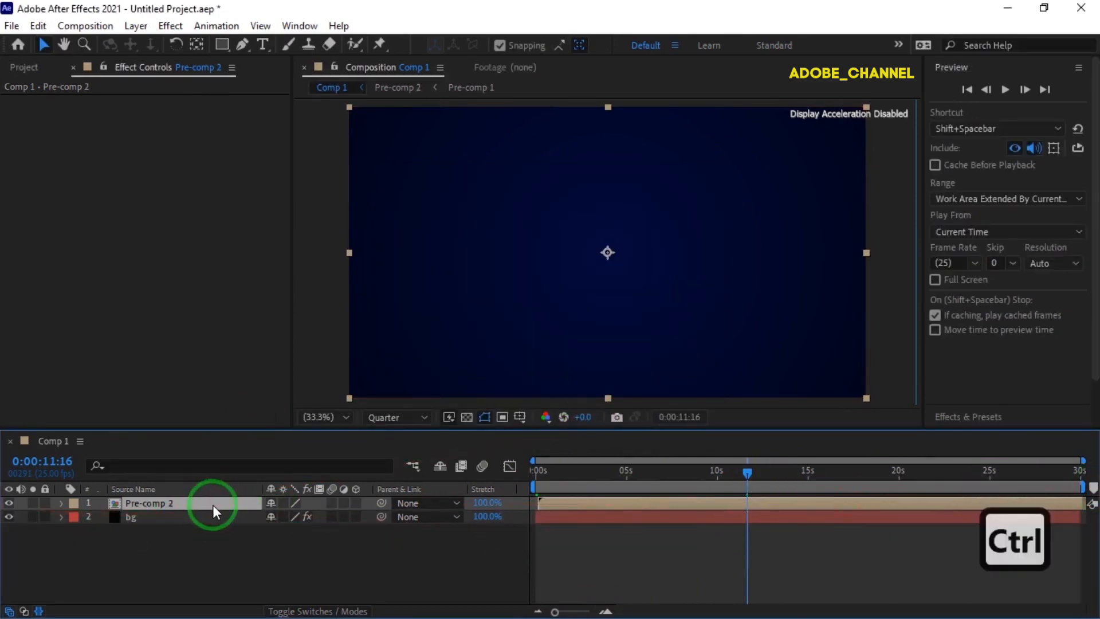
# Step: Duplicate the Pre-comp 2 layer, offset the copy to start at 0:00:11:16, and preview Comp 1 from the beginning
pyautogui.hotkey('ctrl', 'd')
pyautogui.moveTo(603, 505); pyautogui.dragTo(799, 504)
pyautogui.press('[')
pyautogui.moveTo(747, 472); pyautogui.dragTo(514, 479)
pyautogui.click(1003, 90)
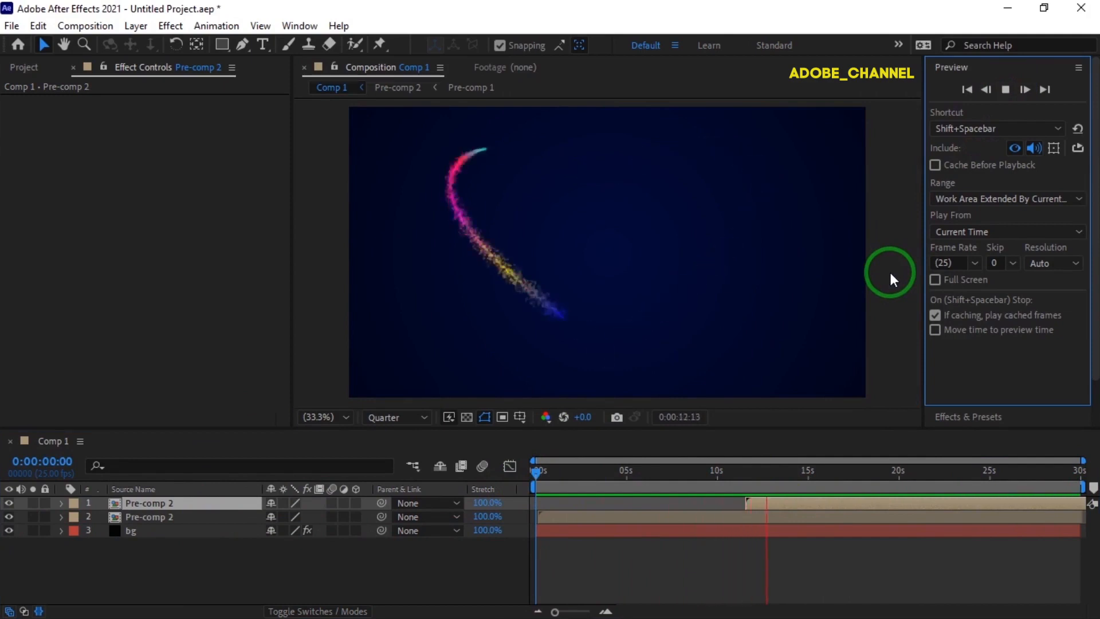
pyautogui.click(1004, 90)
# Step: Shift the duplicated Pre-comp 2 layer earlier so that it starts at about 8 seconds
pyautogui.moveTo(758, 499); pyautogui.dragTo(890, 481)
pyautogui.click(720, 476)
pyautogui.click(710, 500)
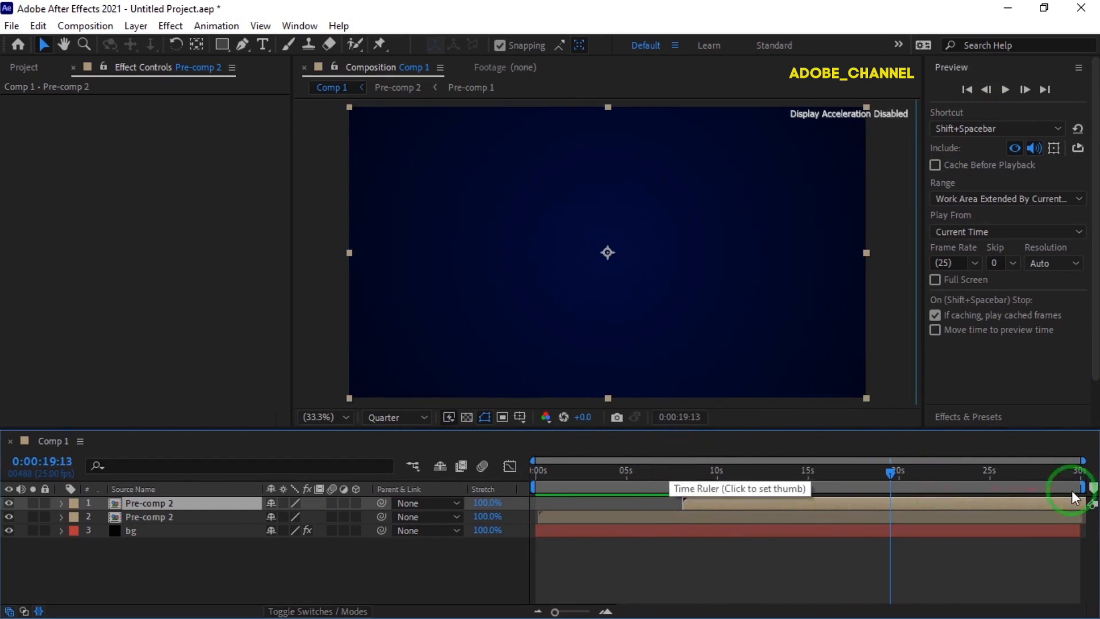
# Step: Duplicate the uppermost Pre-comp 2 to start at about 15.5 seconds, and end the work area at about 27 seconds for a preview
pyautogui.press('ctrl')
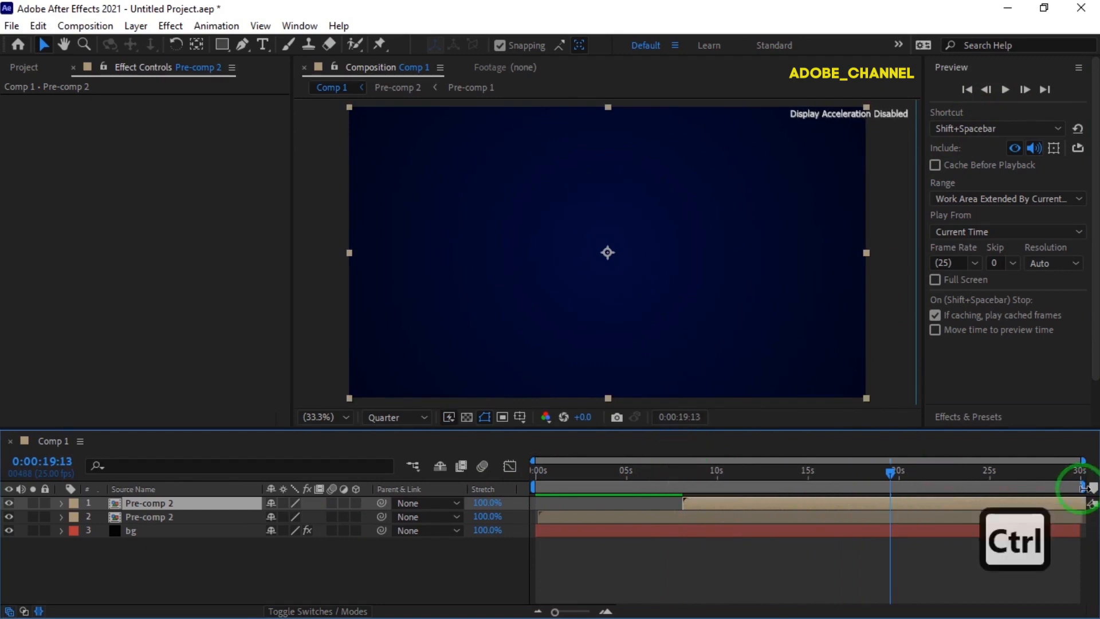
pyautogui.hotkey('ctrl', 'd')
pyautogui.moveTo(720, 503); pyautogui.dragTo(816, 482)
pyautogui.moveTo(888, 504); pyautogui.dragTo(1021, 518)
pyautogui.moveTo(1083, 486); pyautogui.dragTo(1028, 487)
pyautogui.press('Home')
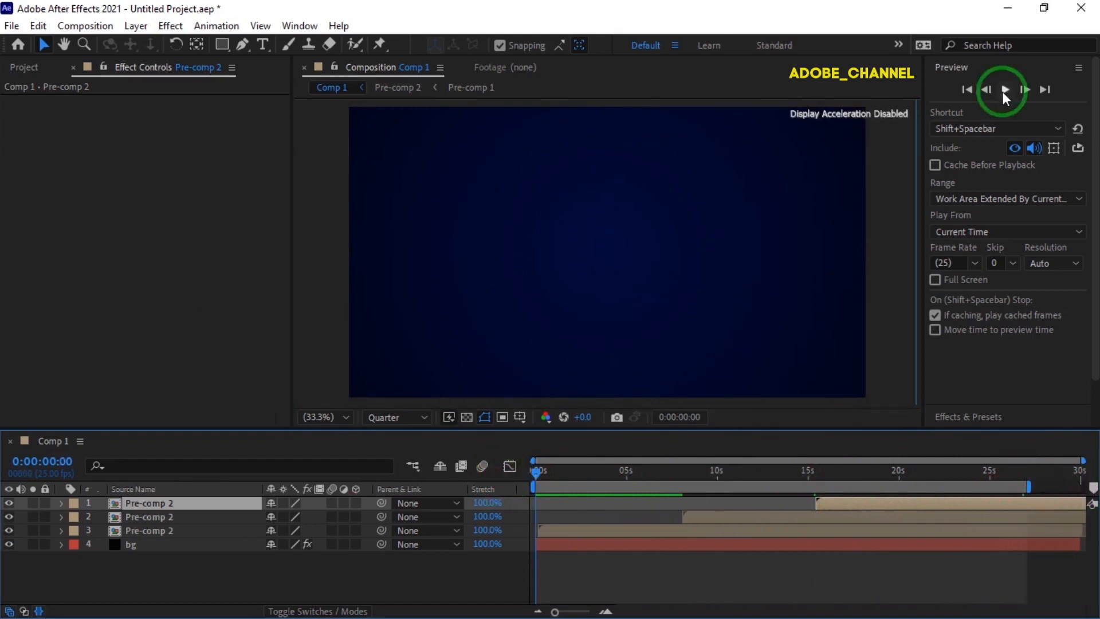
pyautogui.click(1005, 90)
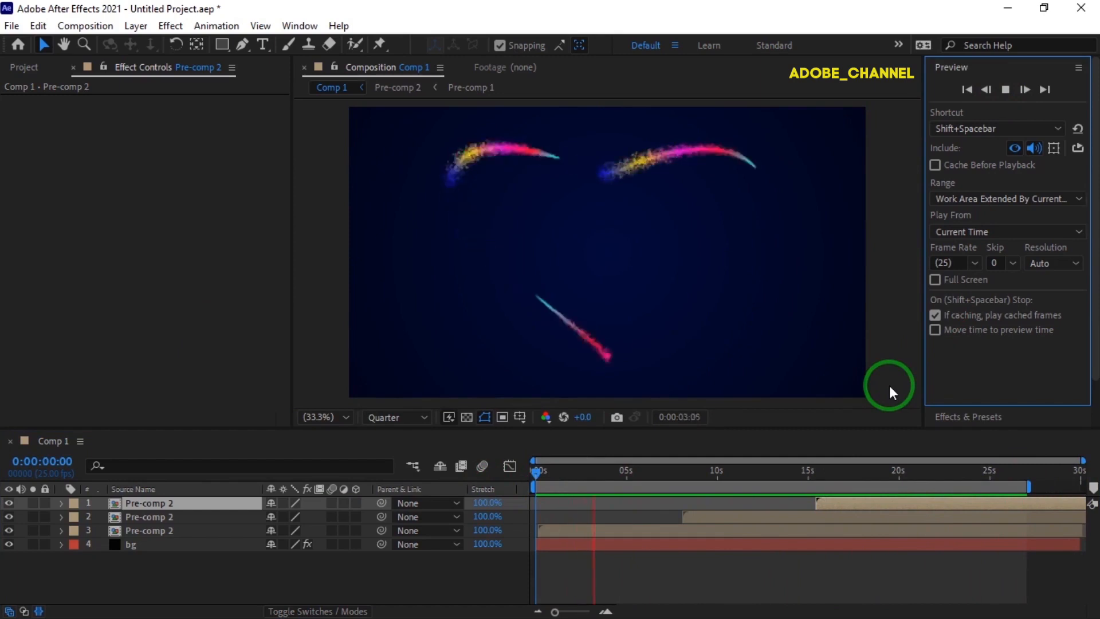
# Step: Shift the second and first Pre-comp 2 layers earlier to start at about 7.4 and 14.4 seconds, and preview the composition
pyautogui.click(719, 515)
pyautogui.moveTo(659, 465); pyautogui.dragTo(669, 473)
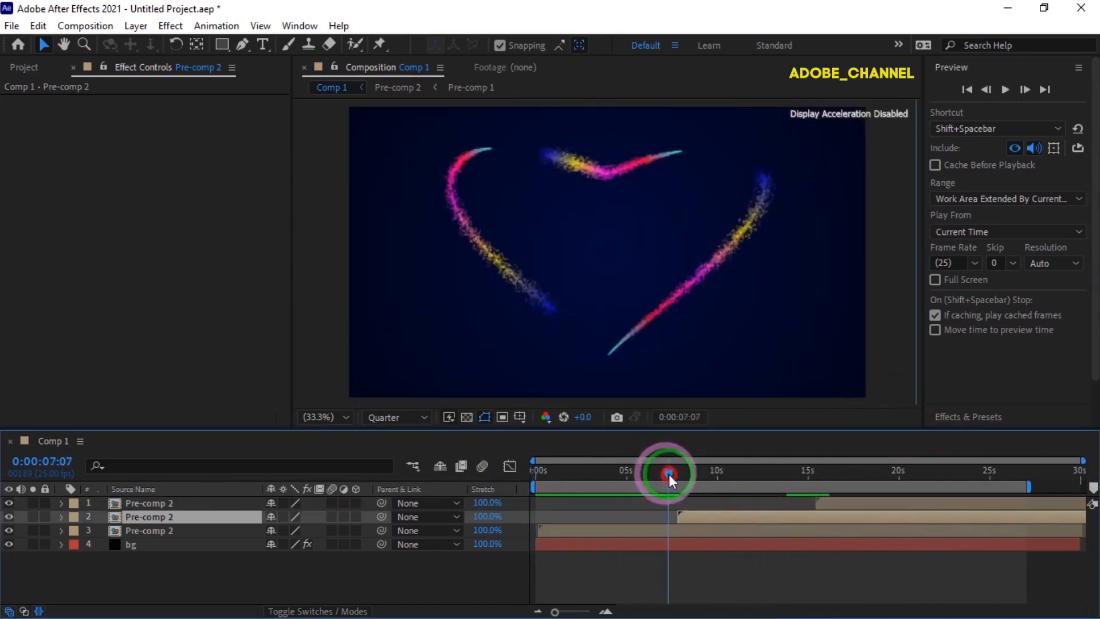
pyautogui.moveTo(704, 514); pyautogui.dragTo(696, 515)
pyautogui.moveTo(676, 473); pyautogui.dragTo(534, 475)
pyautogui.click(841, 503)
pyautogui.click(1005, 90)
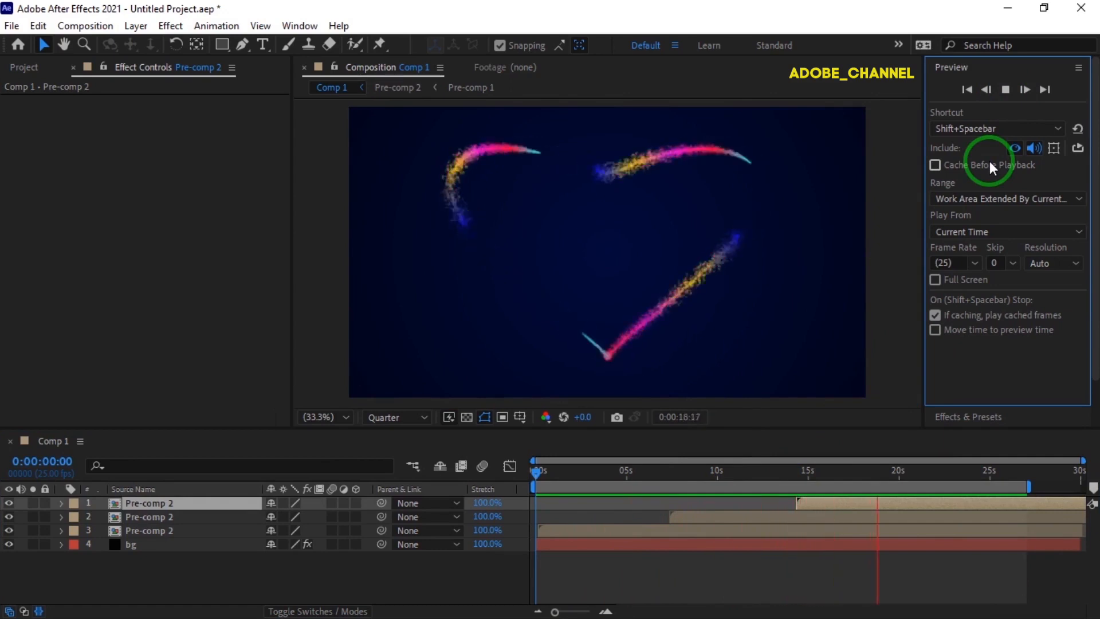
pyautogui.click(1005, 89)
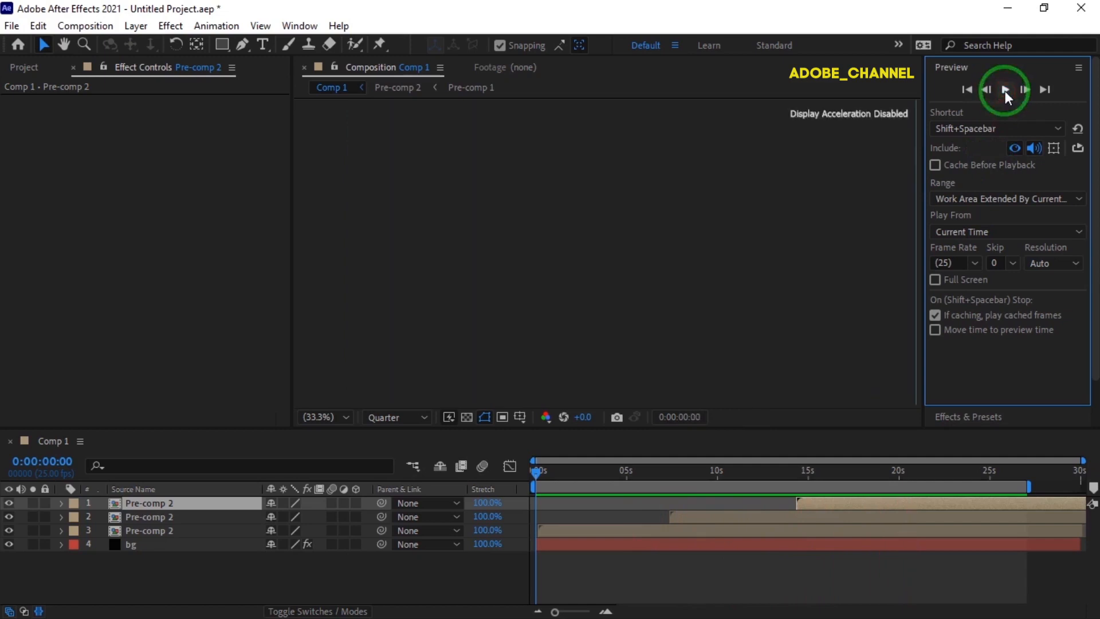
# Step: Open Pre-comp 1 and set the Physics velocity of the particles layer's CC Particle World effect to 0.2
pyautogui.click(20, 68)
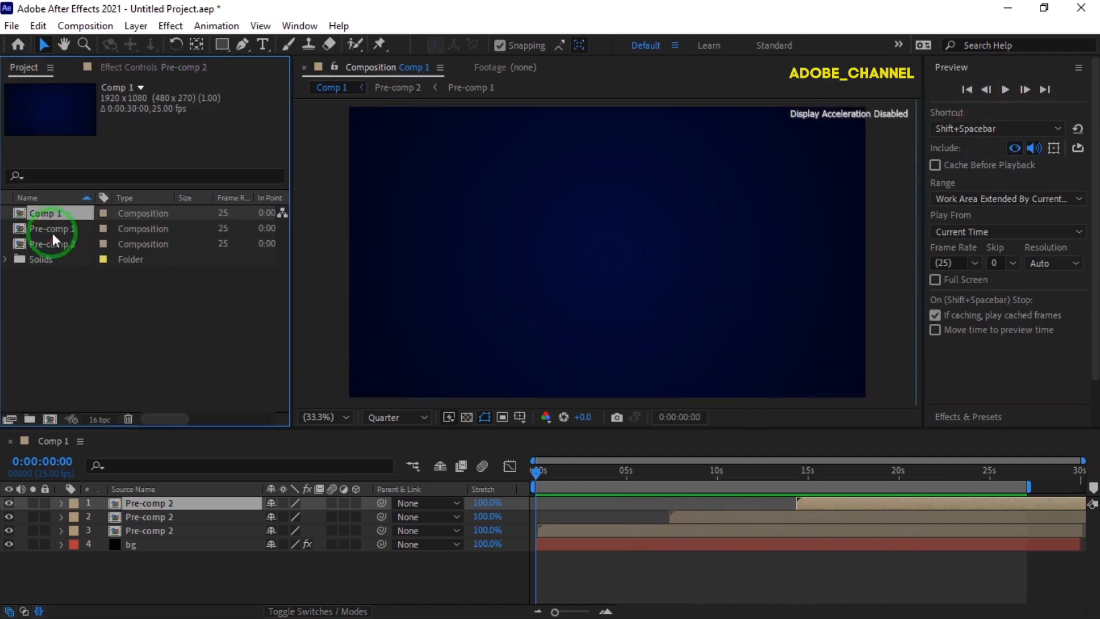
pyautogui.doubleClick(52, 229)
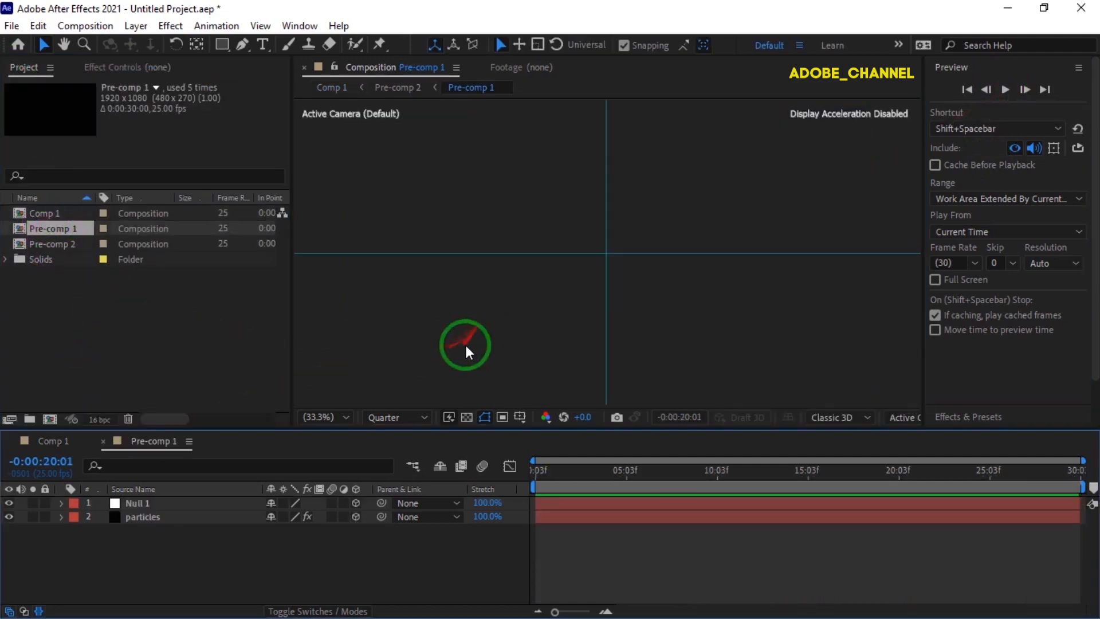
pyautogui.click(151, 516)
pyautogui.moveTo(599, 253)
pyautogui.mouseDown()
pyautogui.moveTo(590, 400)
pyautogui.moveTo(607, 213)
pyautogui.moveTo(289, 207)
pyautogui.moveTo(325, 273)
pyautogui.moveTo(180, 511)
pyautogui.mouseUp()
pyautogui.moveTo(548, 479); pyautogui.dragTo(542, 471)
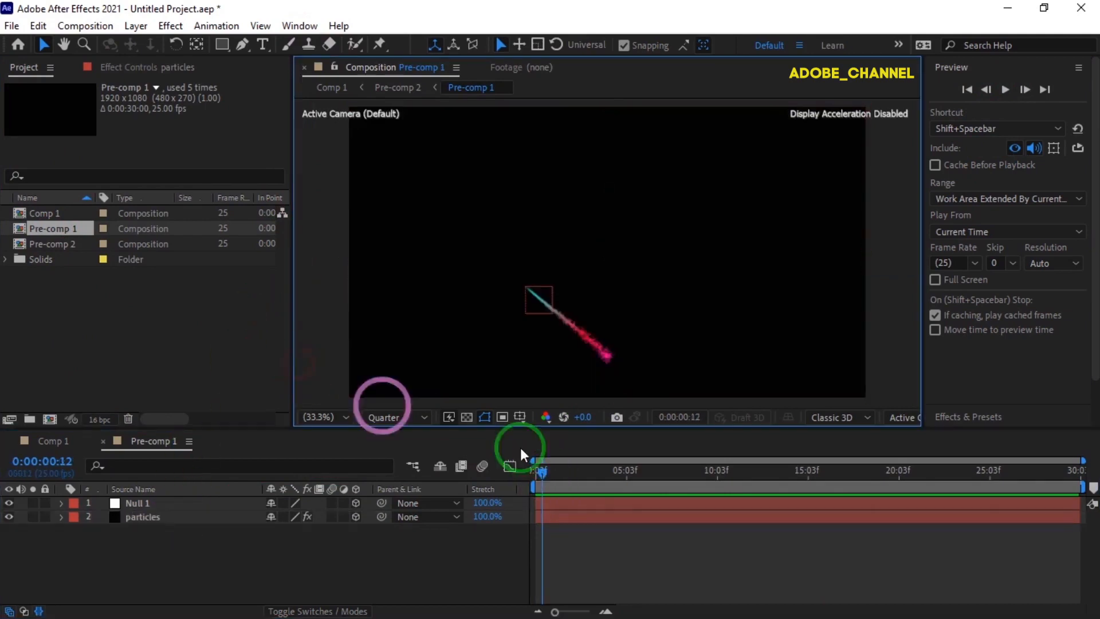
pyautogui.click(142, 67)
pyautogui.click(104, 101)
pyautogui.click(21, 170)
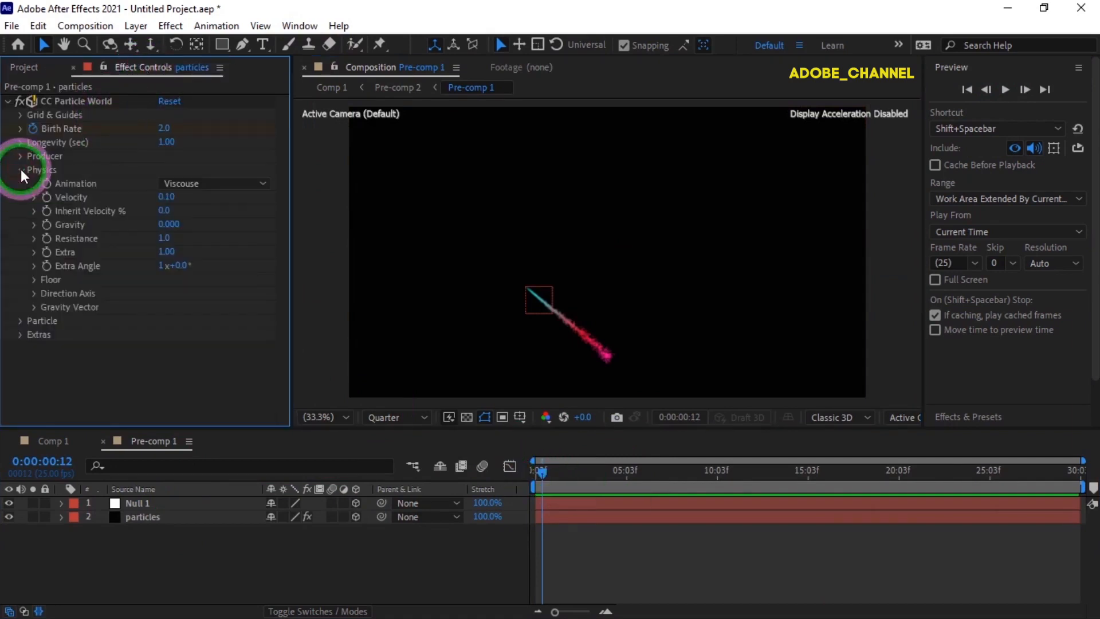
pyautogui.click(164, 197)
pyautogui.write('.2')
pyautogui.press('Return')
# Step: Scrub through Pre-comp 1 to check the particle spread, and preview Comp 1 from the beginning
pyautogui.moveTo(593, 476); pyautogui.dragTo(622, 477)
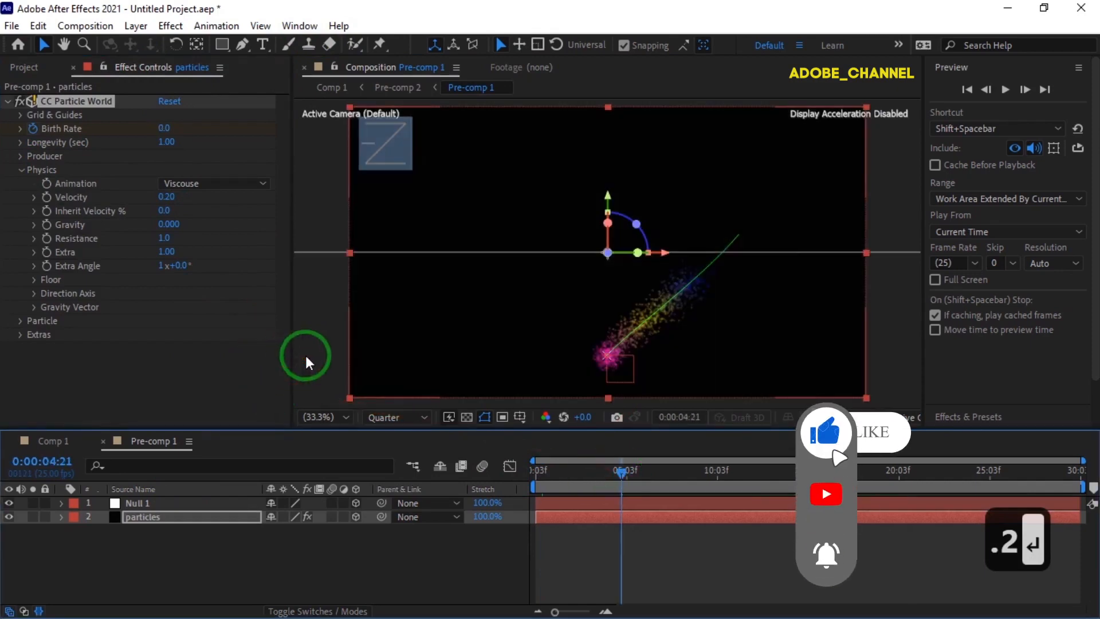
pyautogui.click(320, 368)
pyautogui.moveTo(621, 472); pyautogui.dragTo(576, 473)
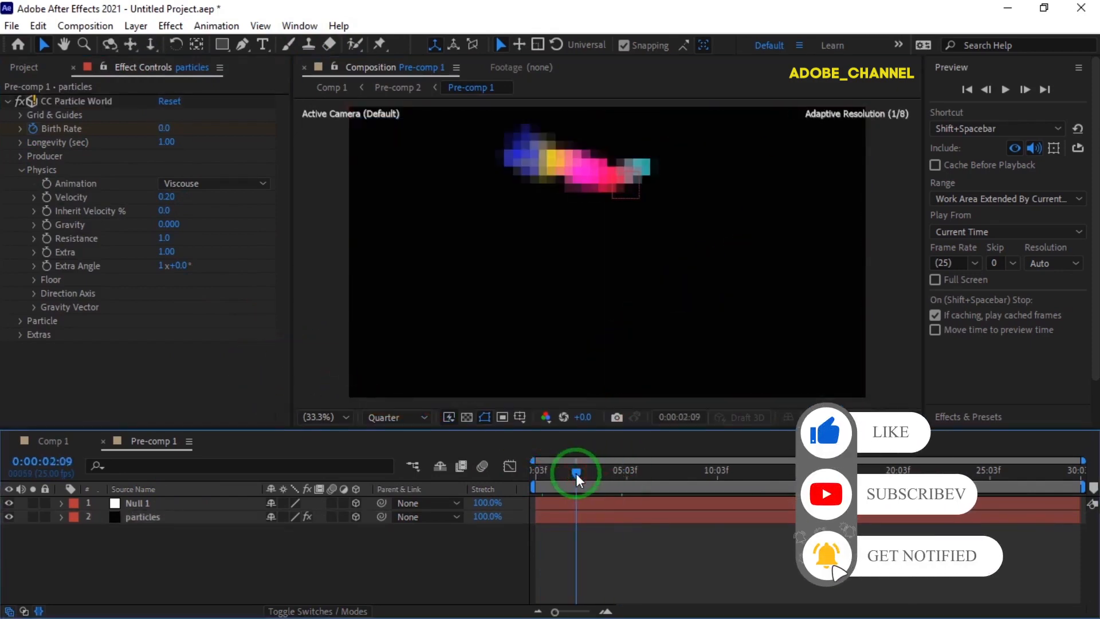
pyautogui.click(56, 441)
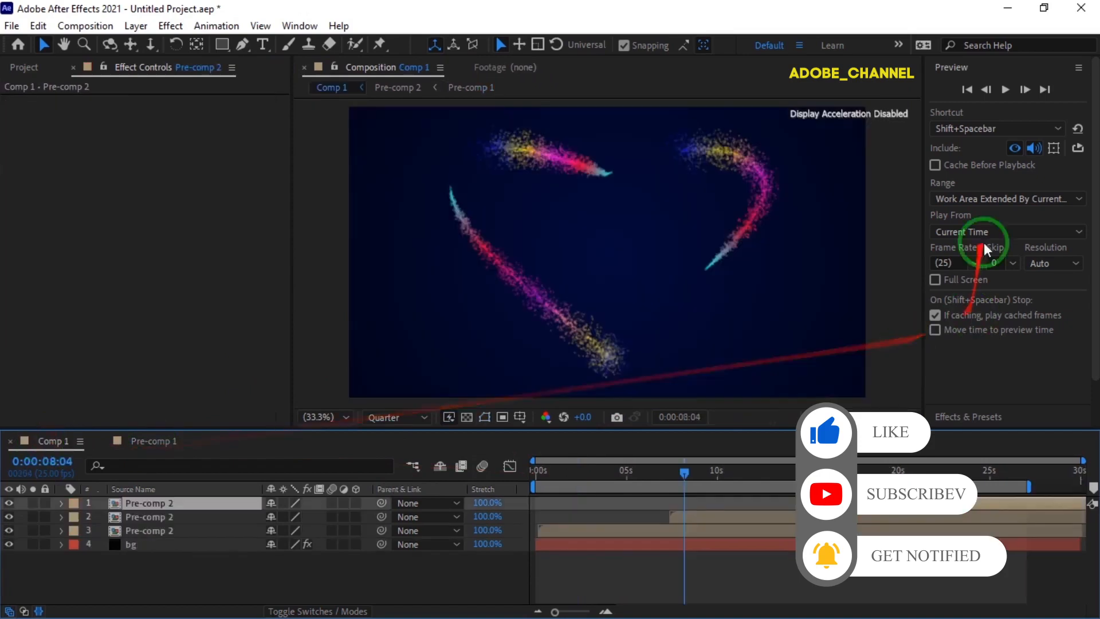
pyautogui.moveTo(684, 471); pyautogui.dragTo(504, 463)
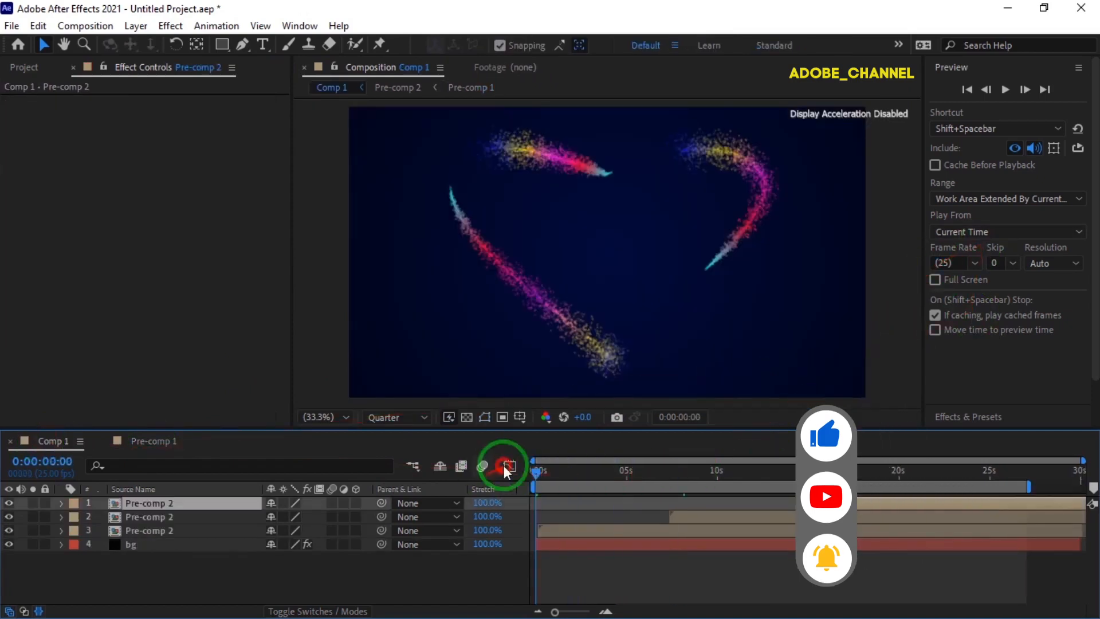
pyautogui.click(1005, 90)
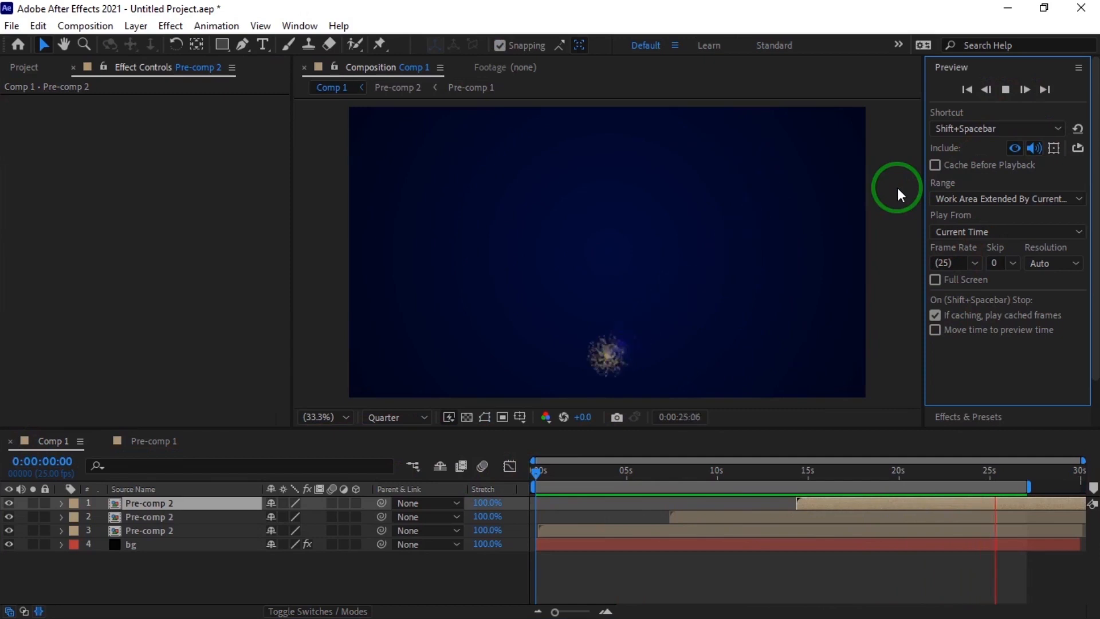
pyautogui.click(1006, 90)
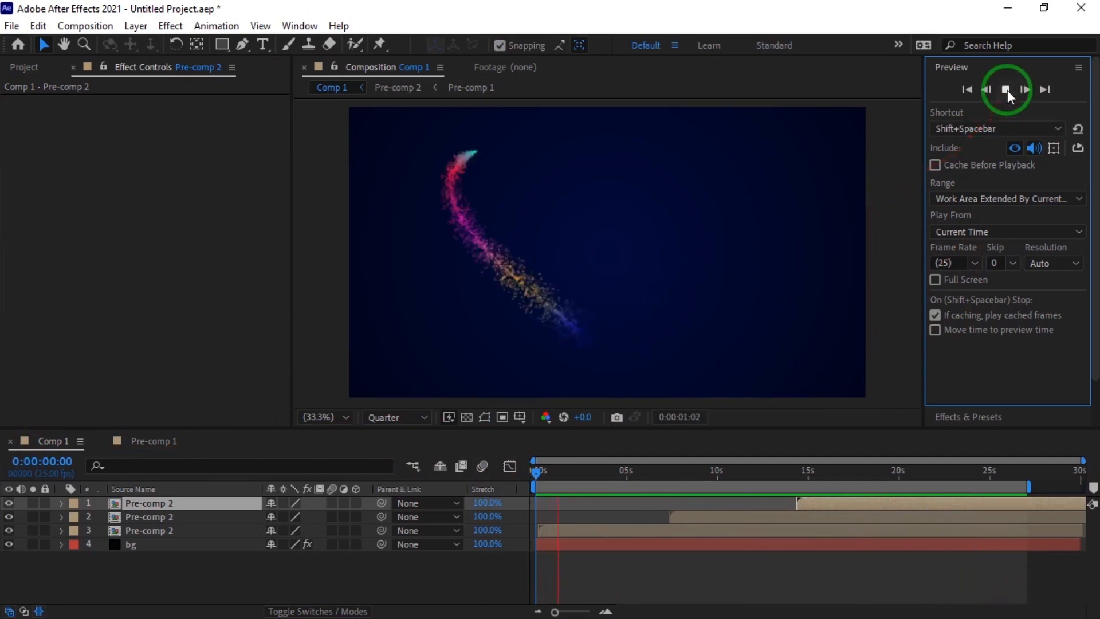